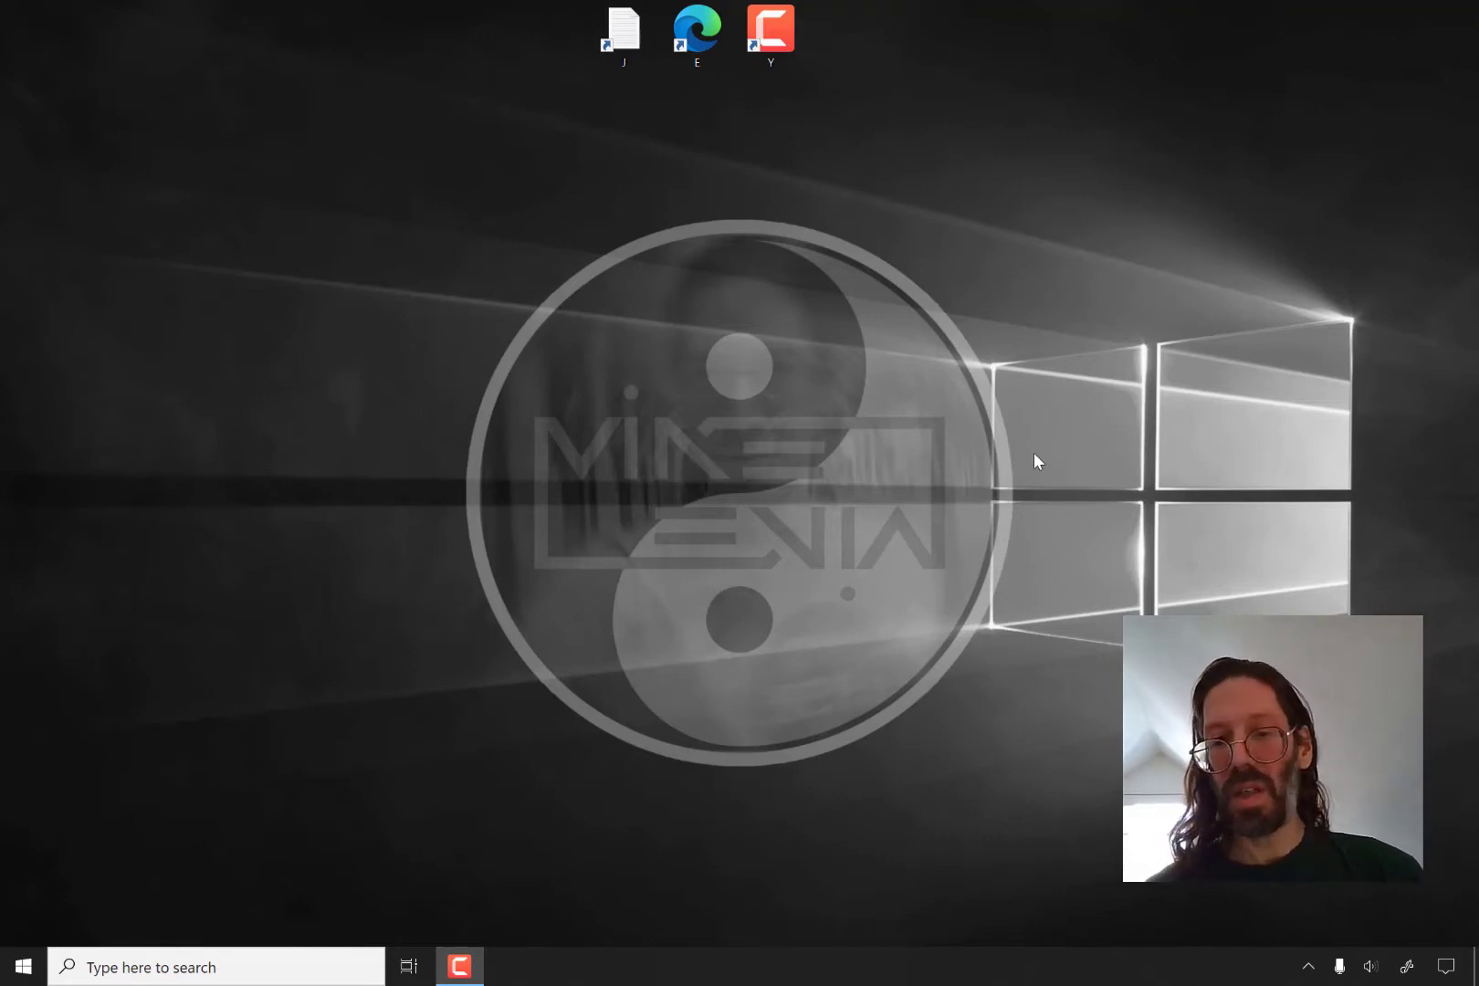
Switch to the desktop holding journal.txt and review its DONE list.
key(ctrl+super+Left)
key(ctrl+super+Left)
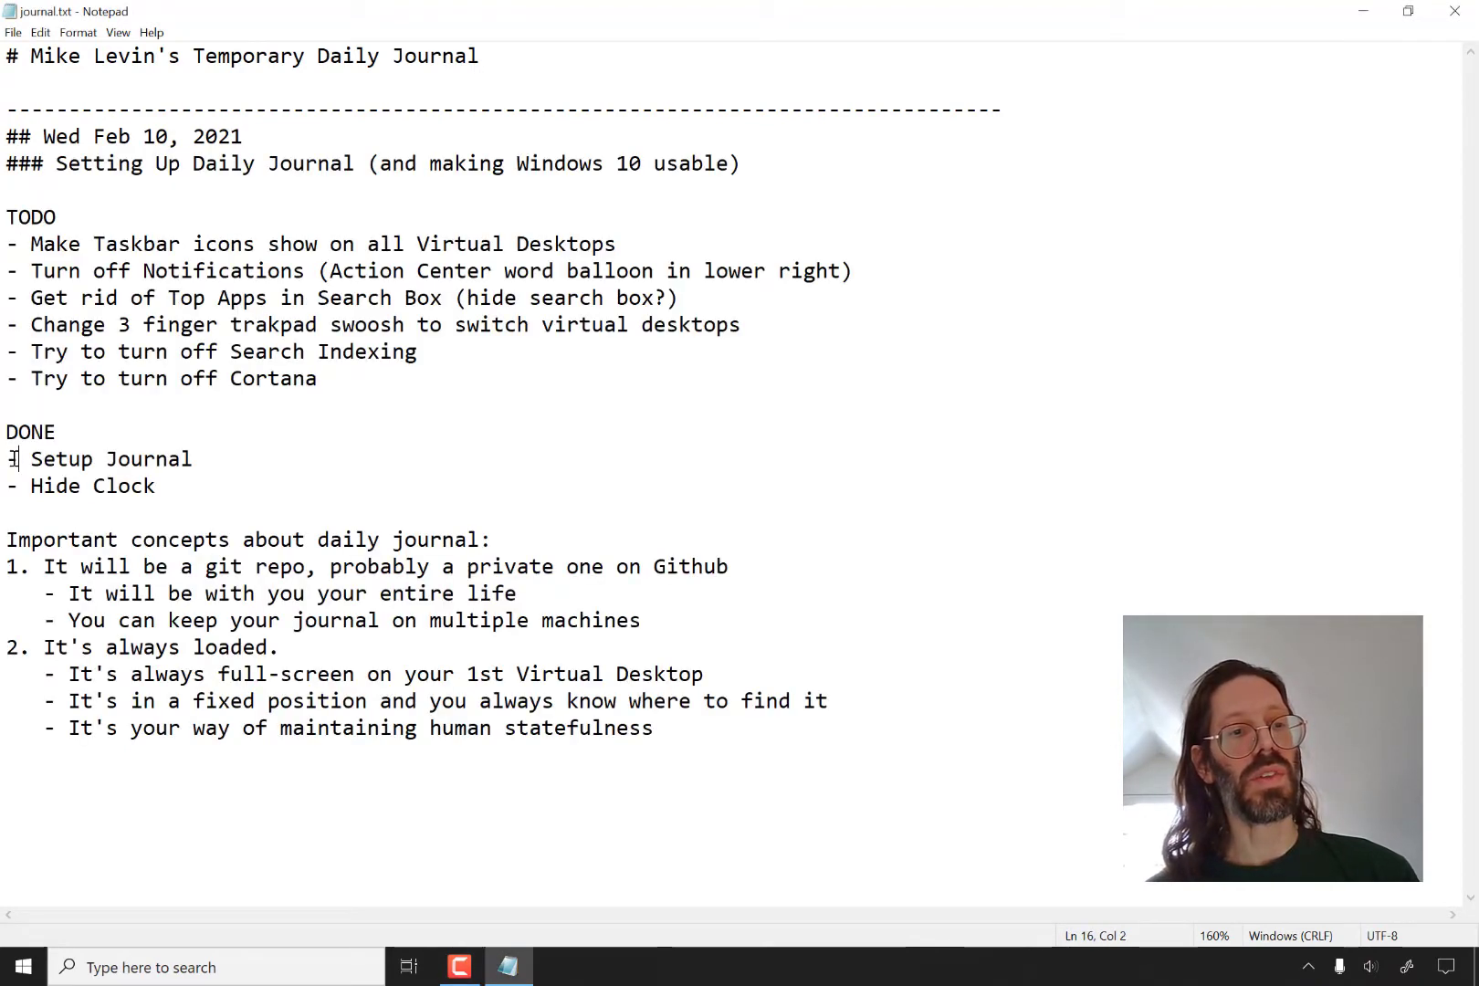
drag(17, 456, 165, 493)
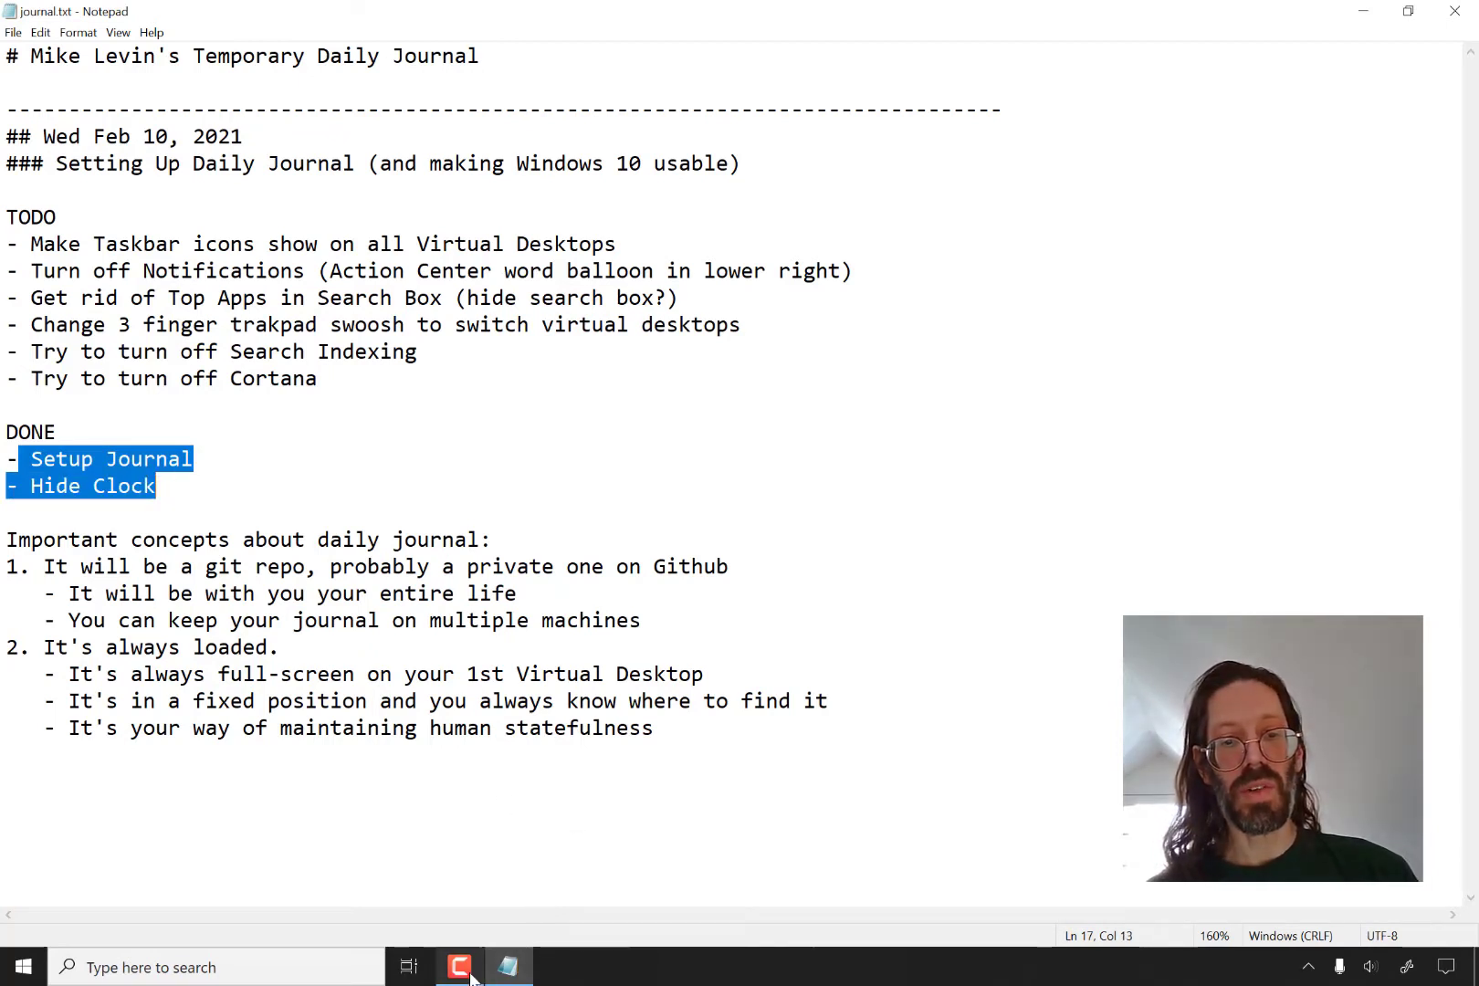
click(503, 331)
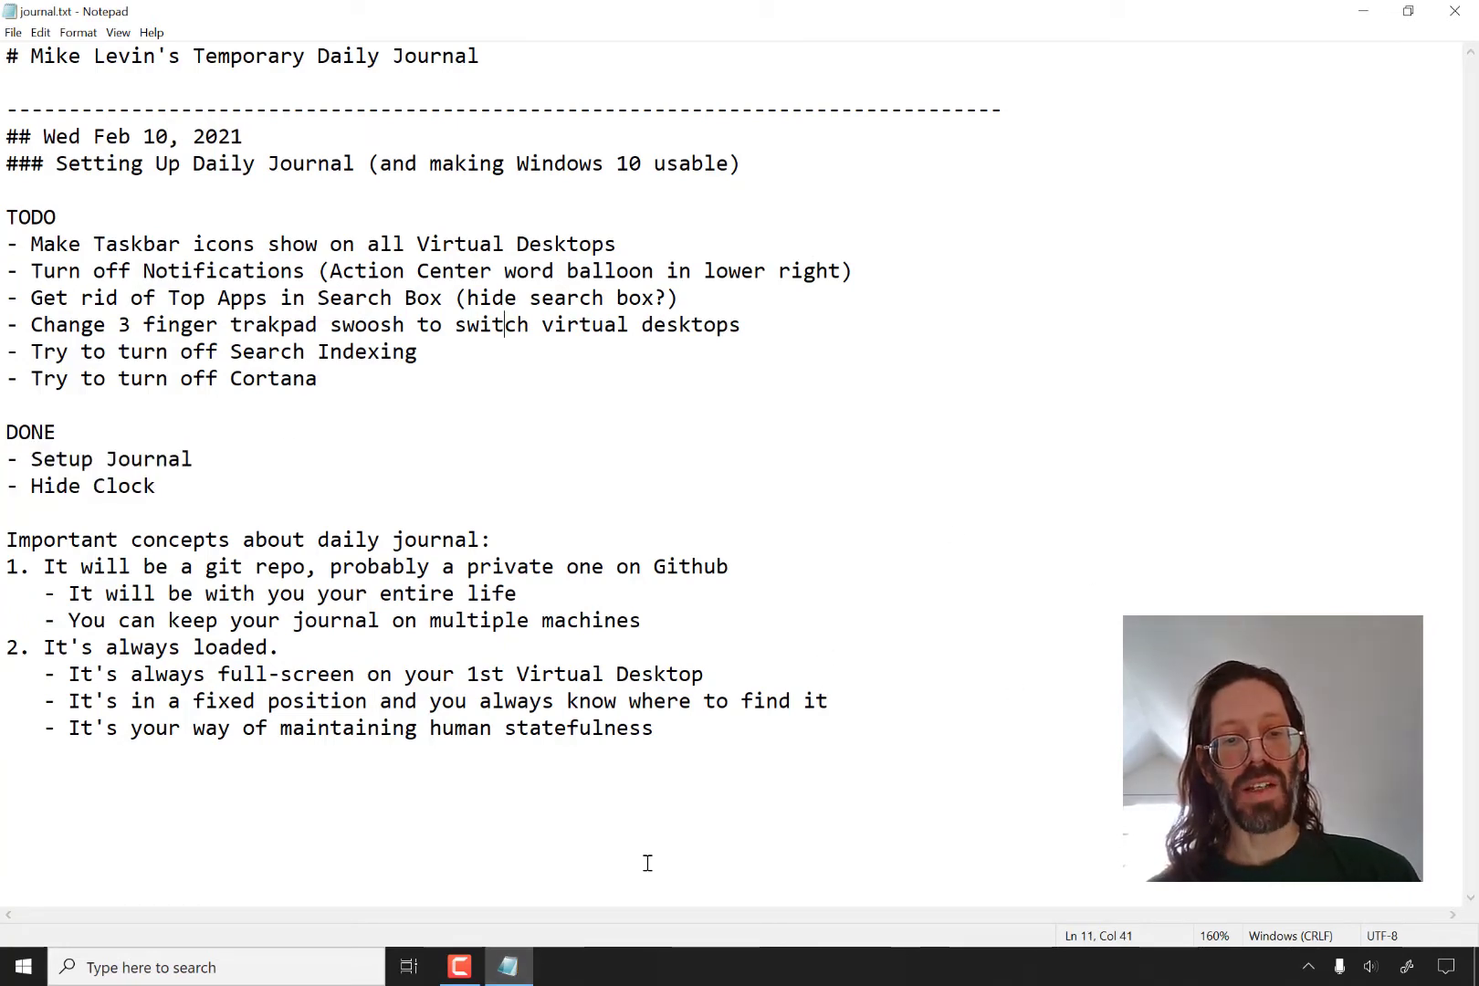
Flip between the journal and Google desktops, then close the Edge window with Alt+F4.
key(ctrl+super+Right)
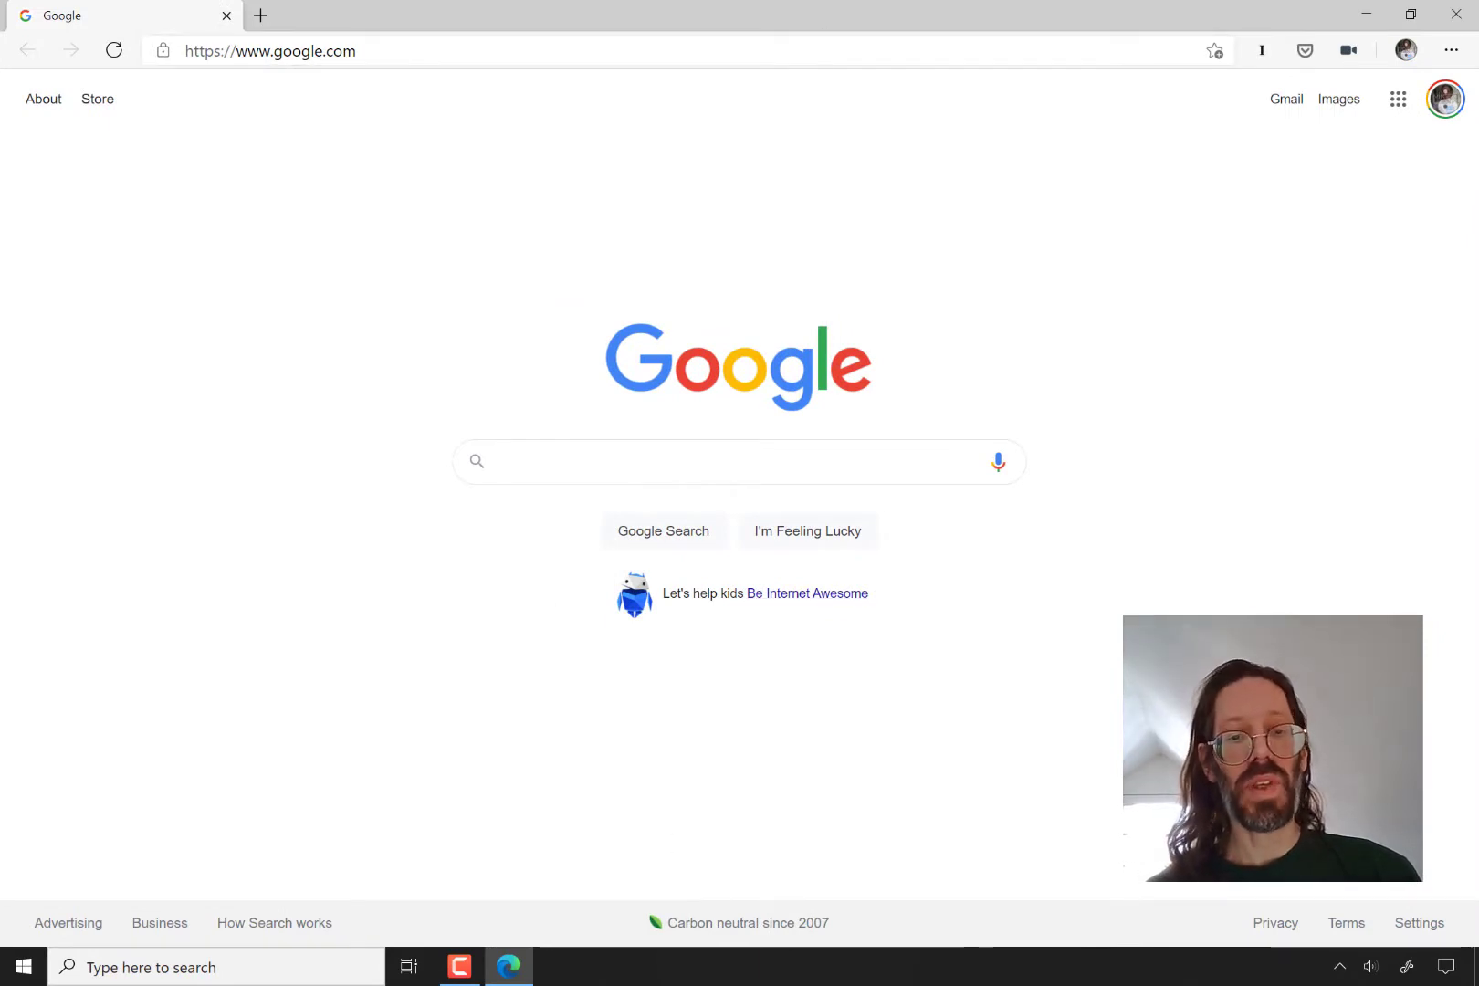
mouse_move(515, 973)
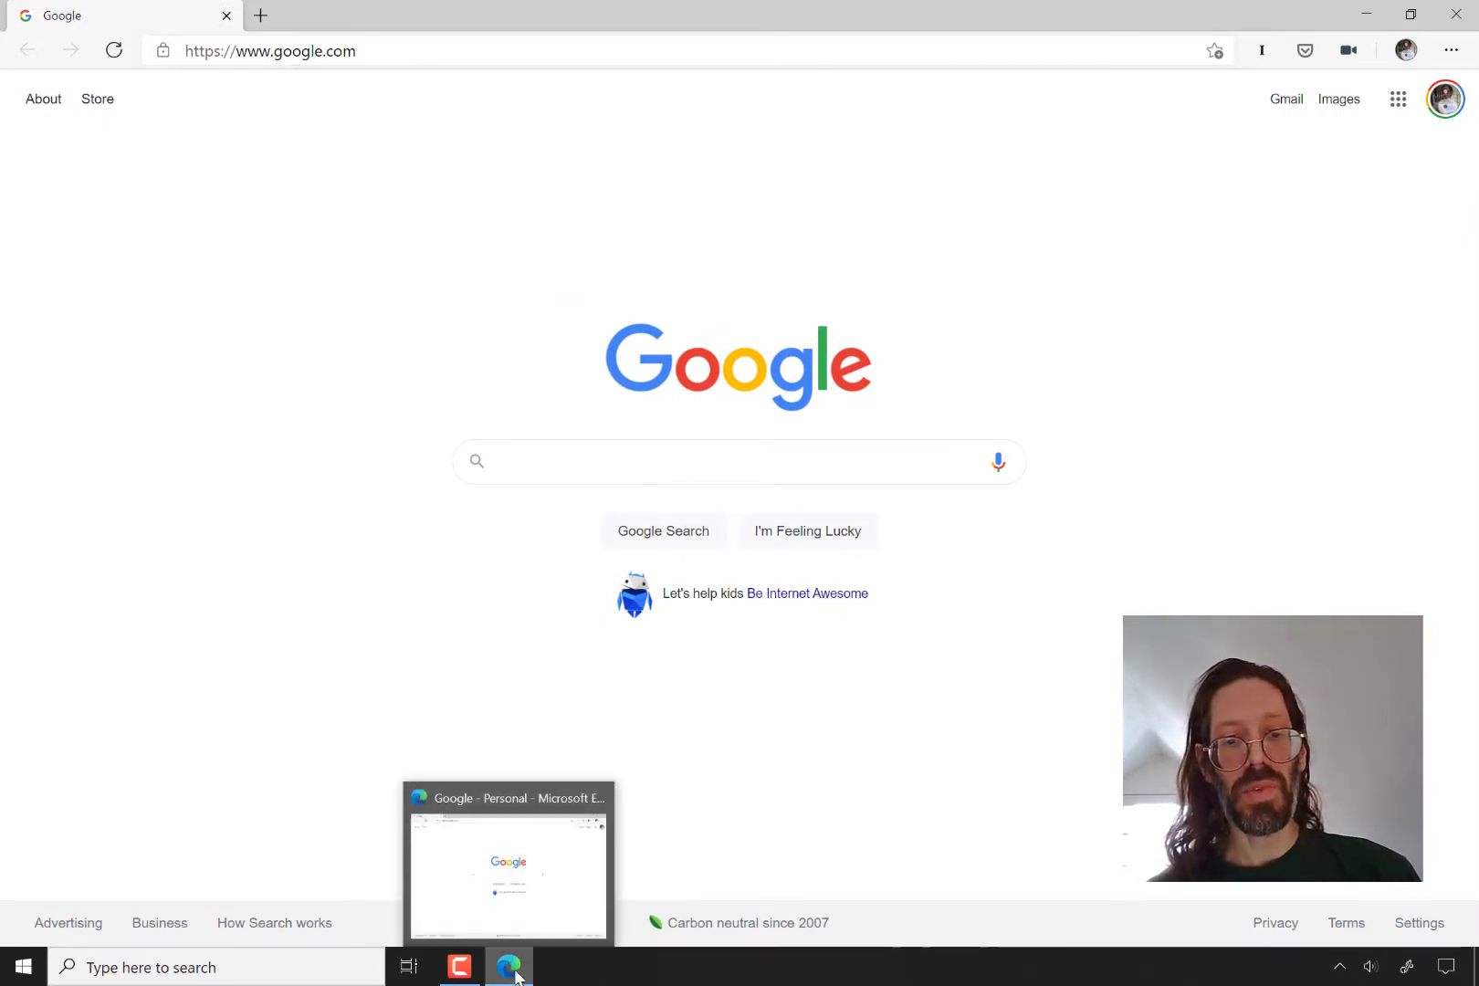
key(ctrl+super+Left)
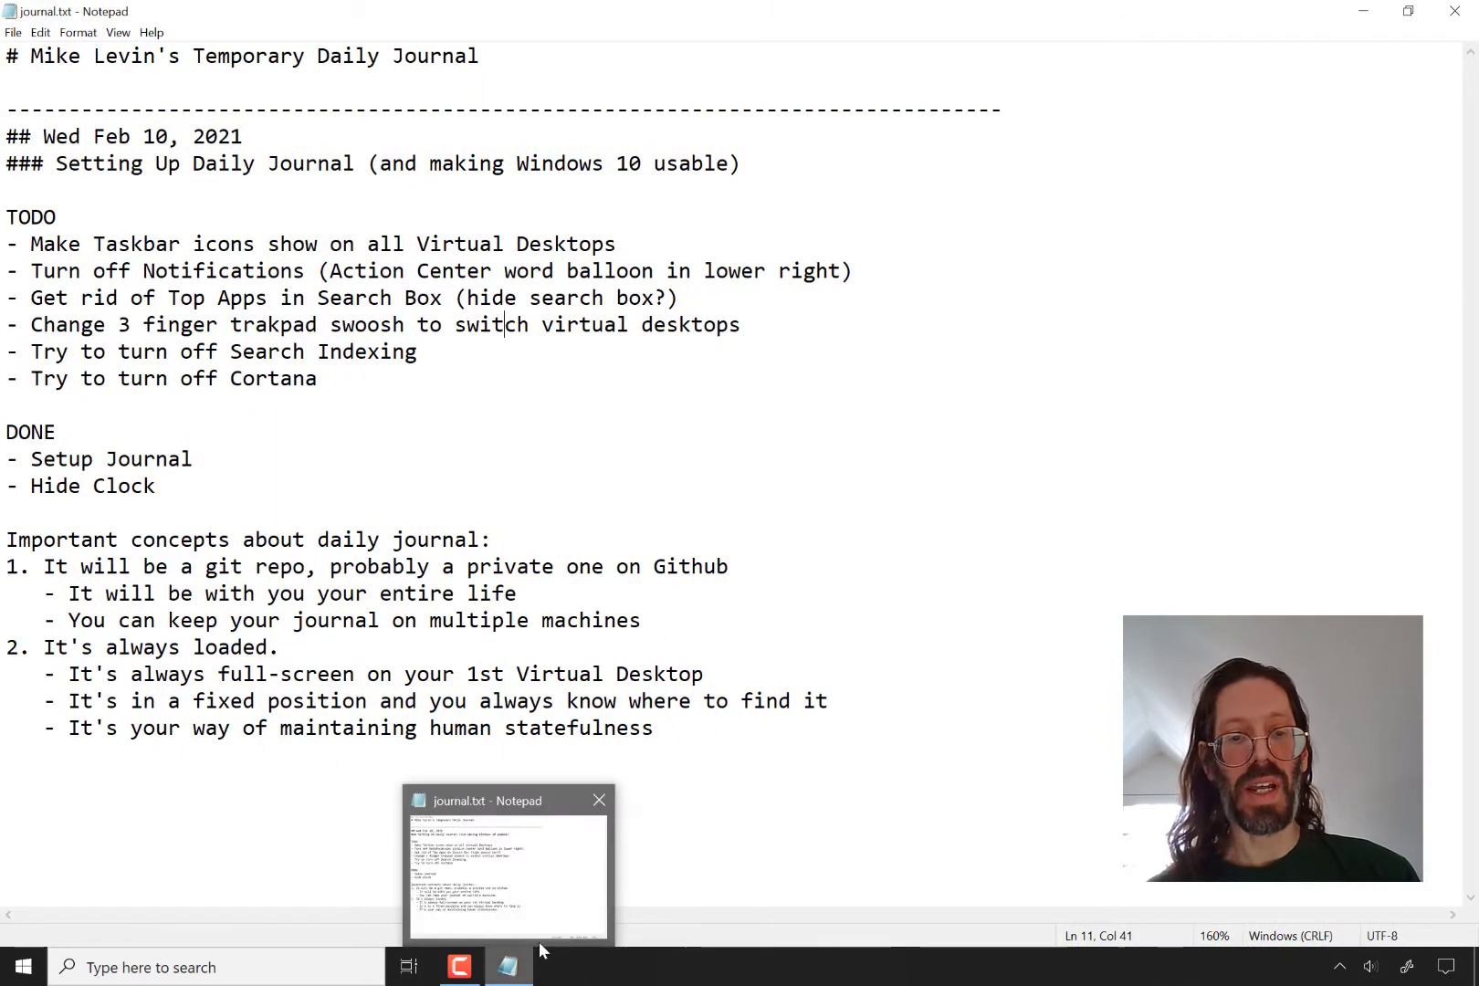
key(ctrl+super+Right)
key(ctrl+super+Right)
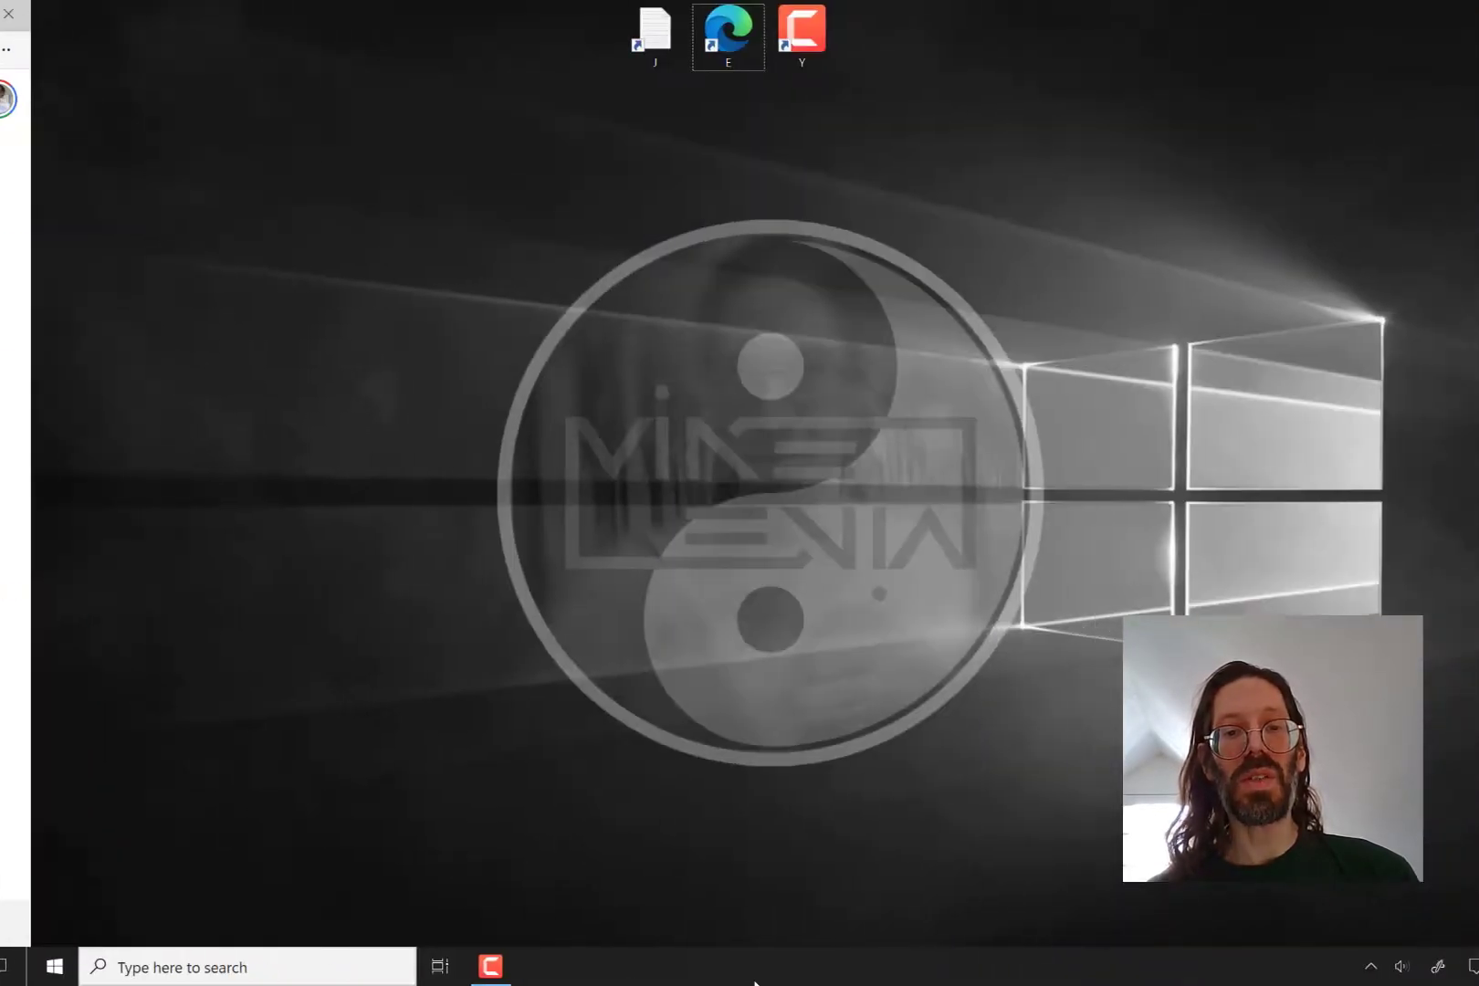
key(ctrl+super+Left)
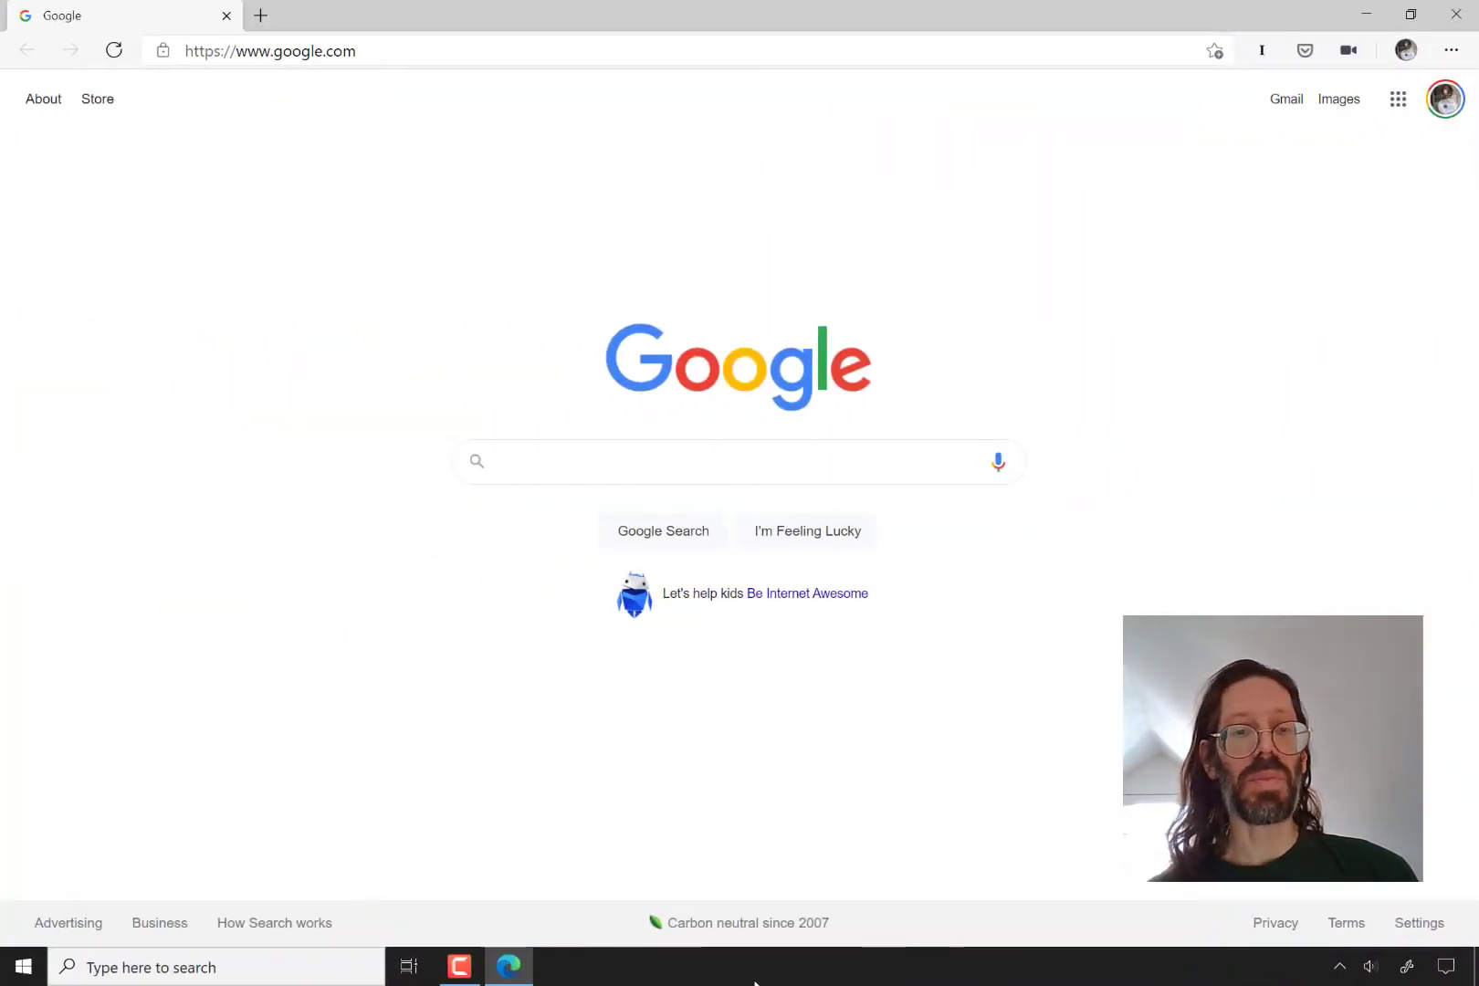
key(ctrl+super+Left)
key(ctrl+super+Right)
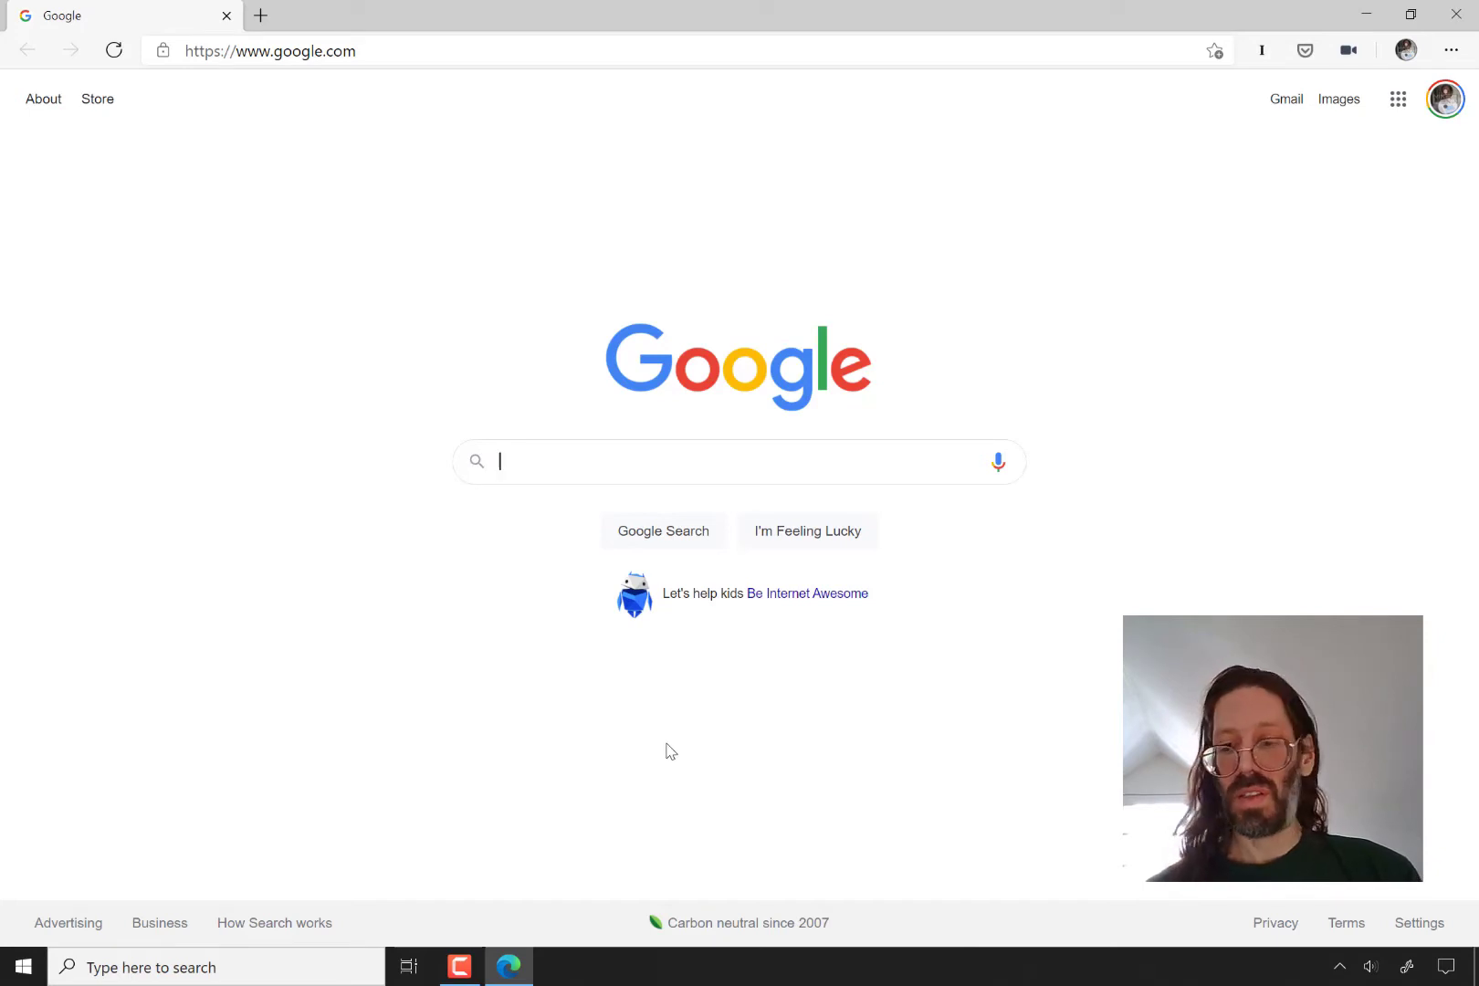
key(alt+F4)
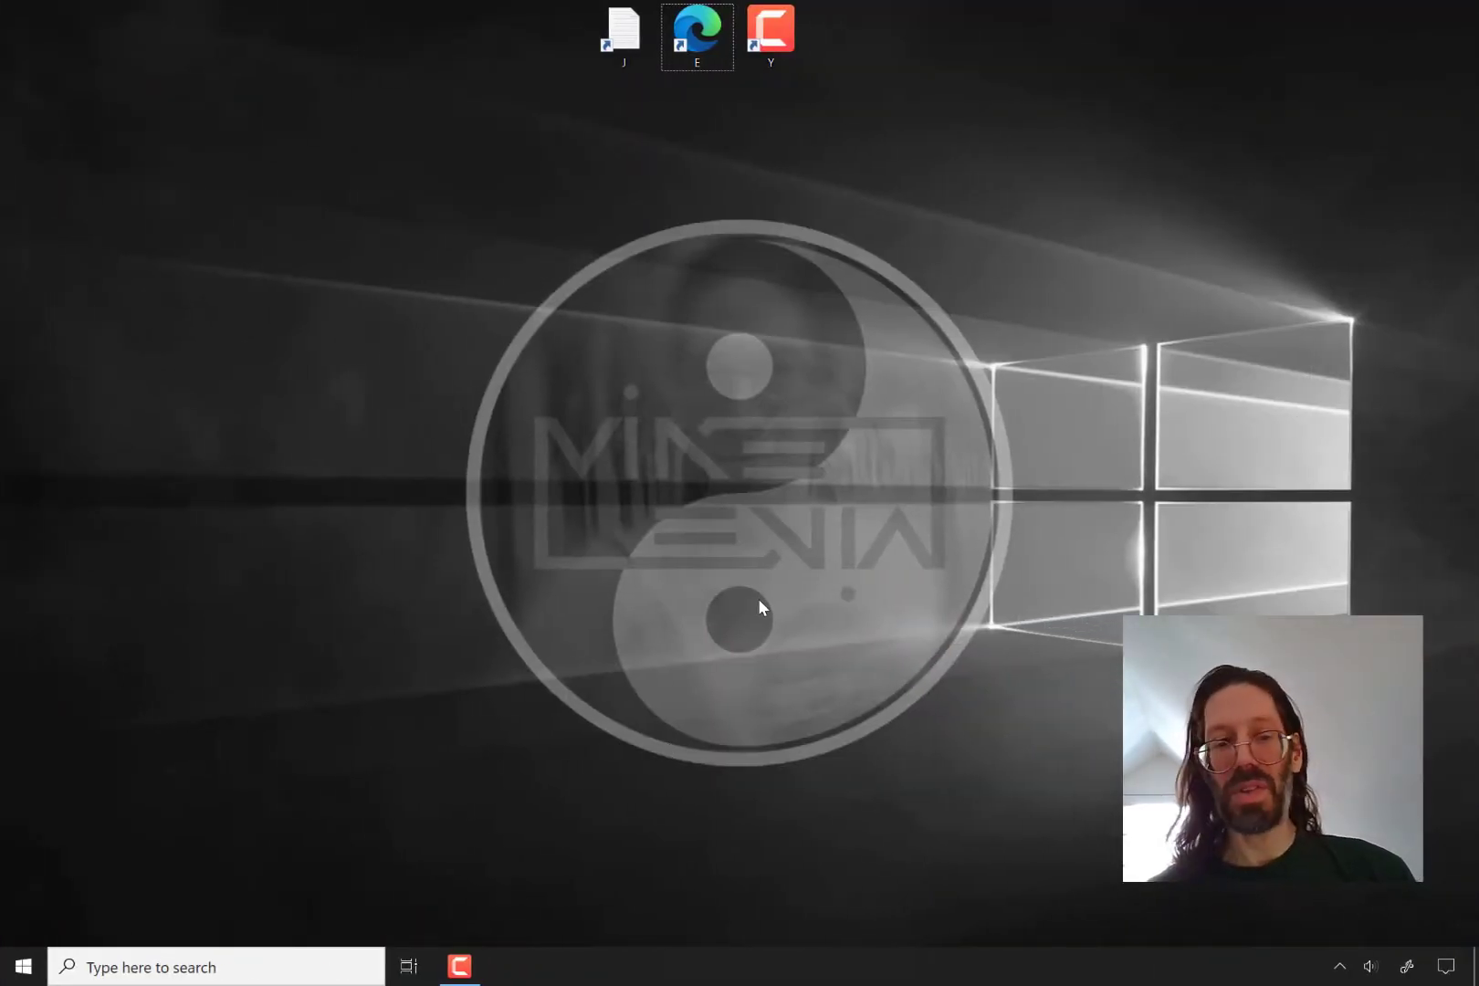
Launch Windows Settings from the Start menu gear icon.
right_click(19, 966)
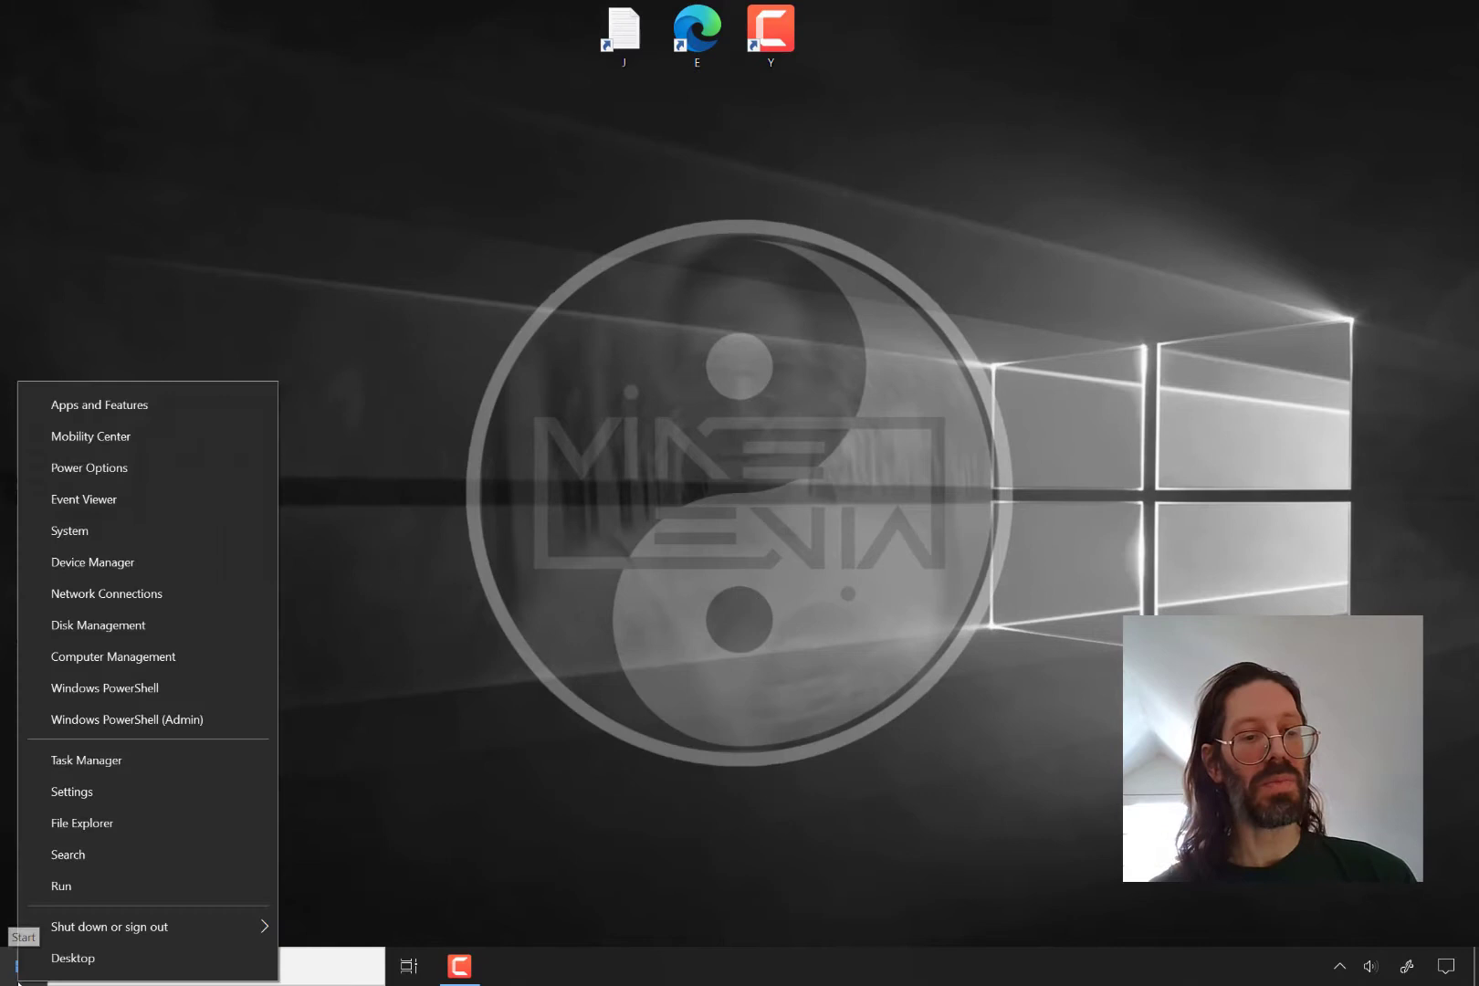
click(18, 970)
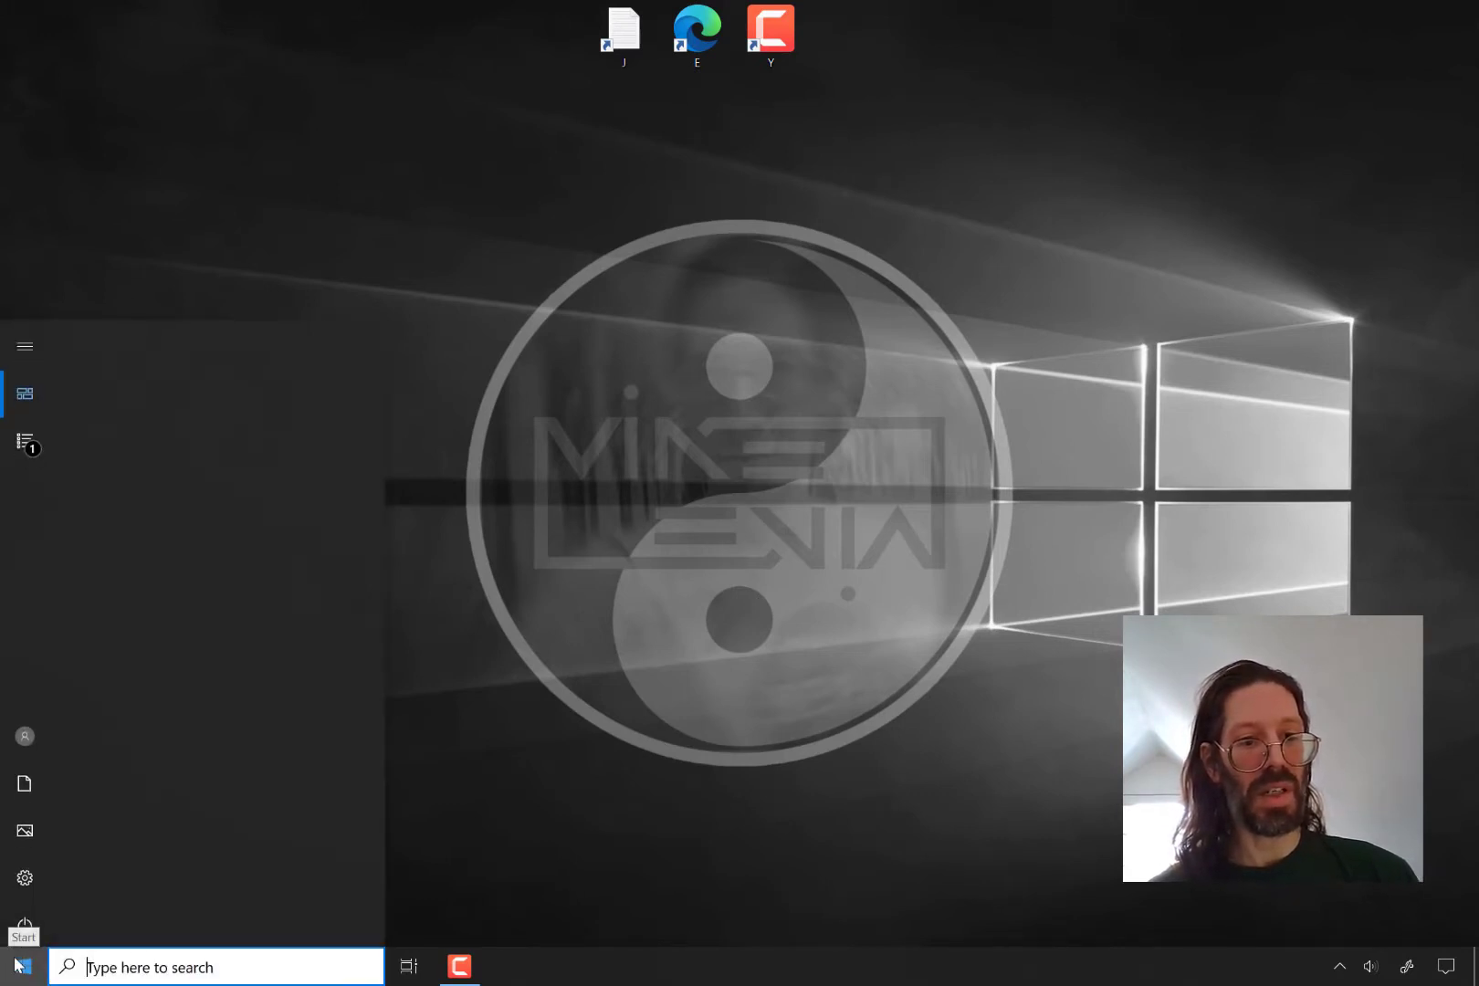
click(34, 879)
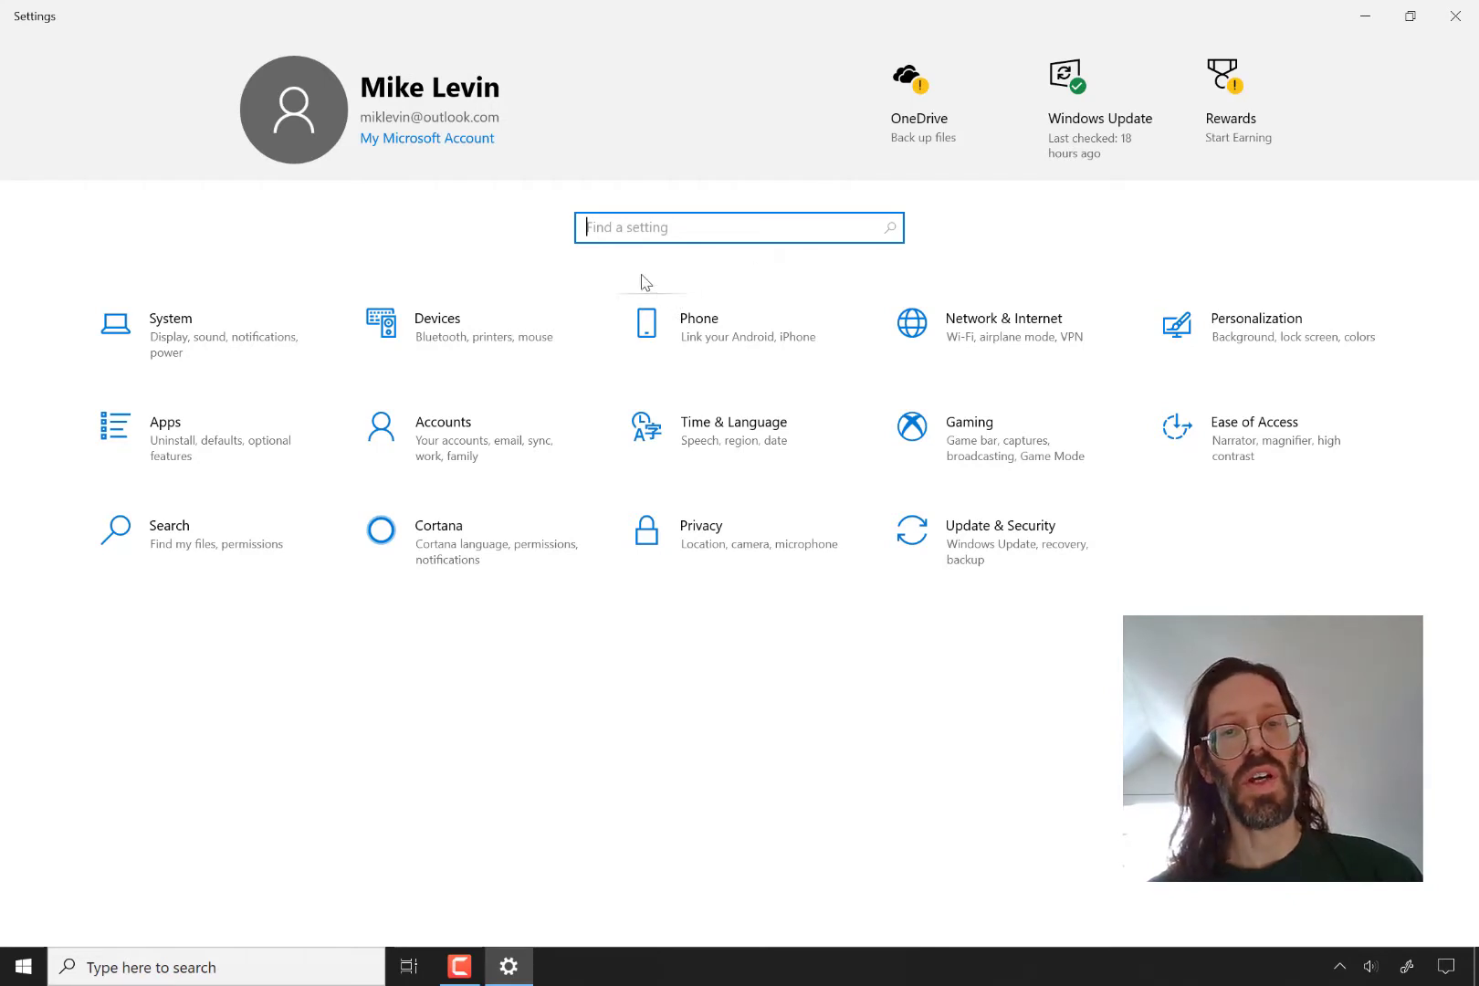
Under System > Multitasking, set the taskbar to show windows open on All desktops.
click(229, 338)
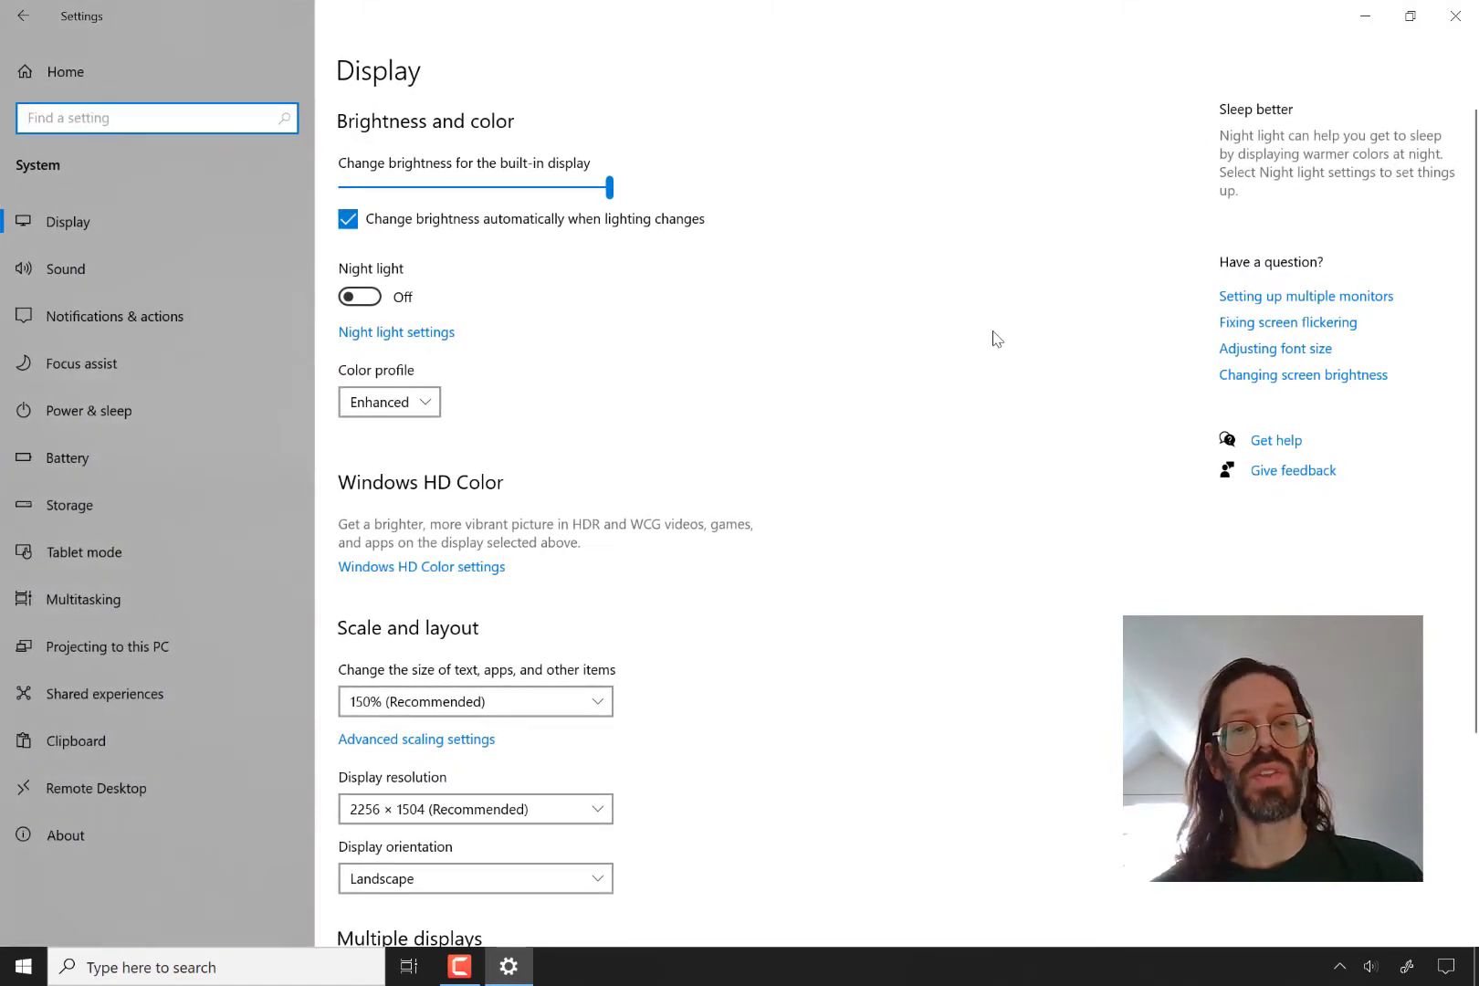
click(136, 606)
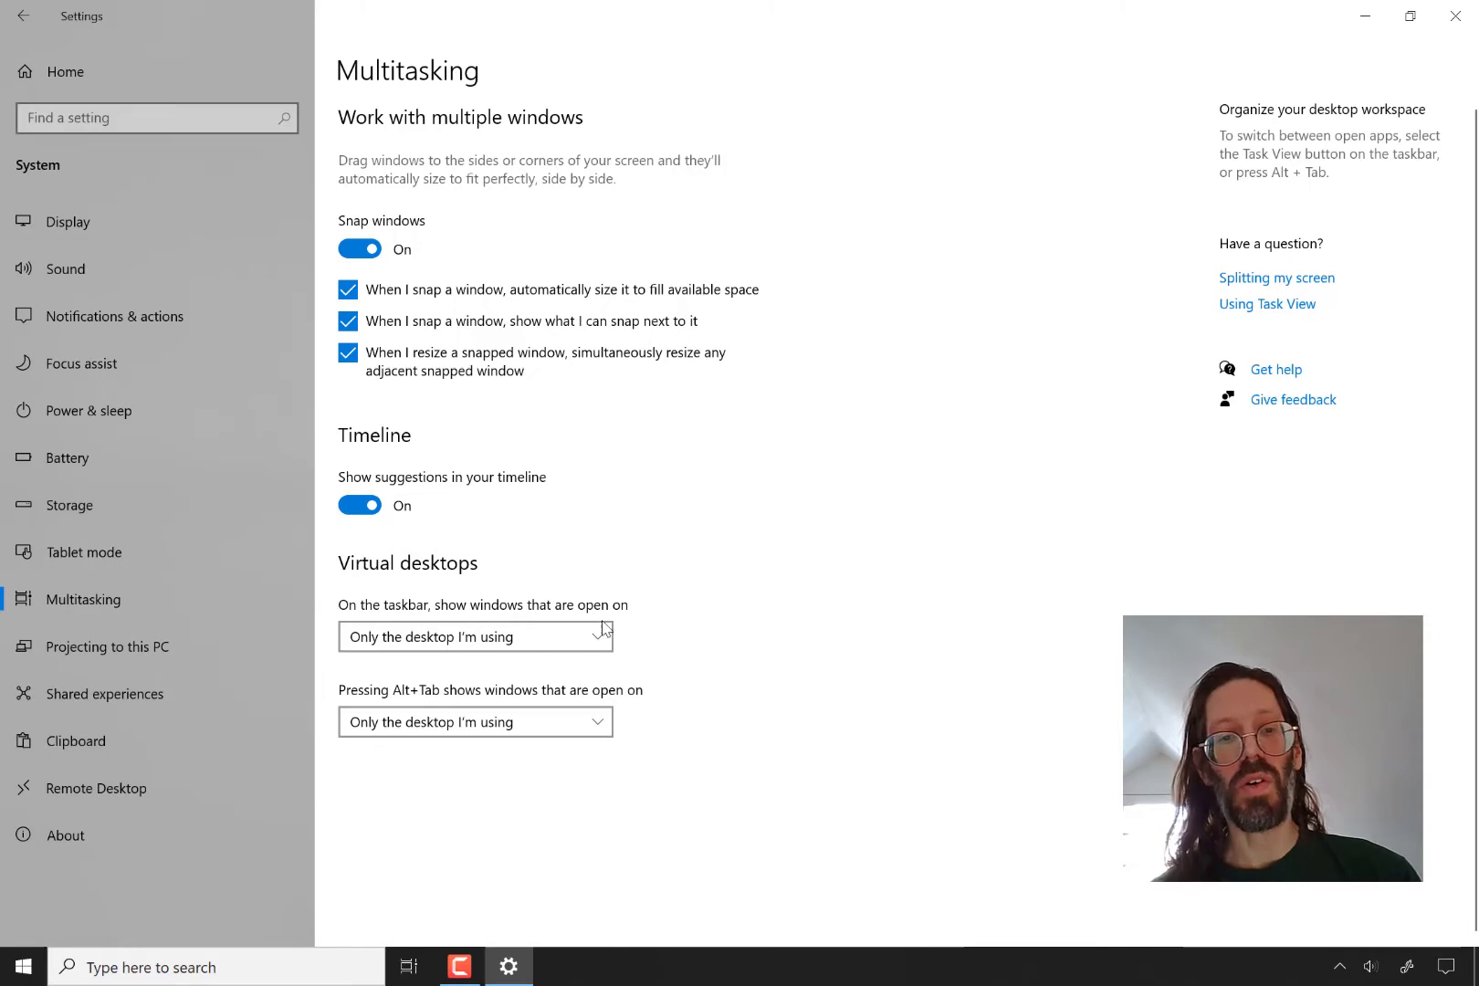
click(511, 643)
click(497, 606)
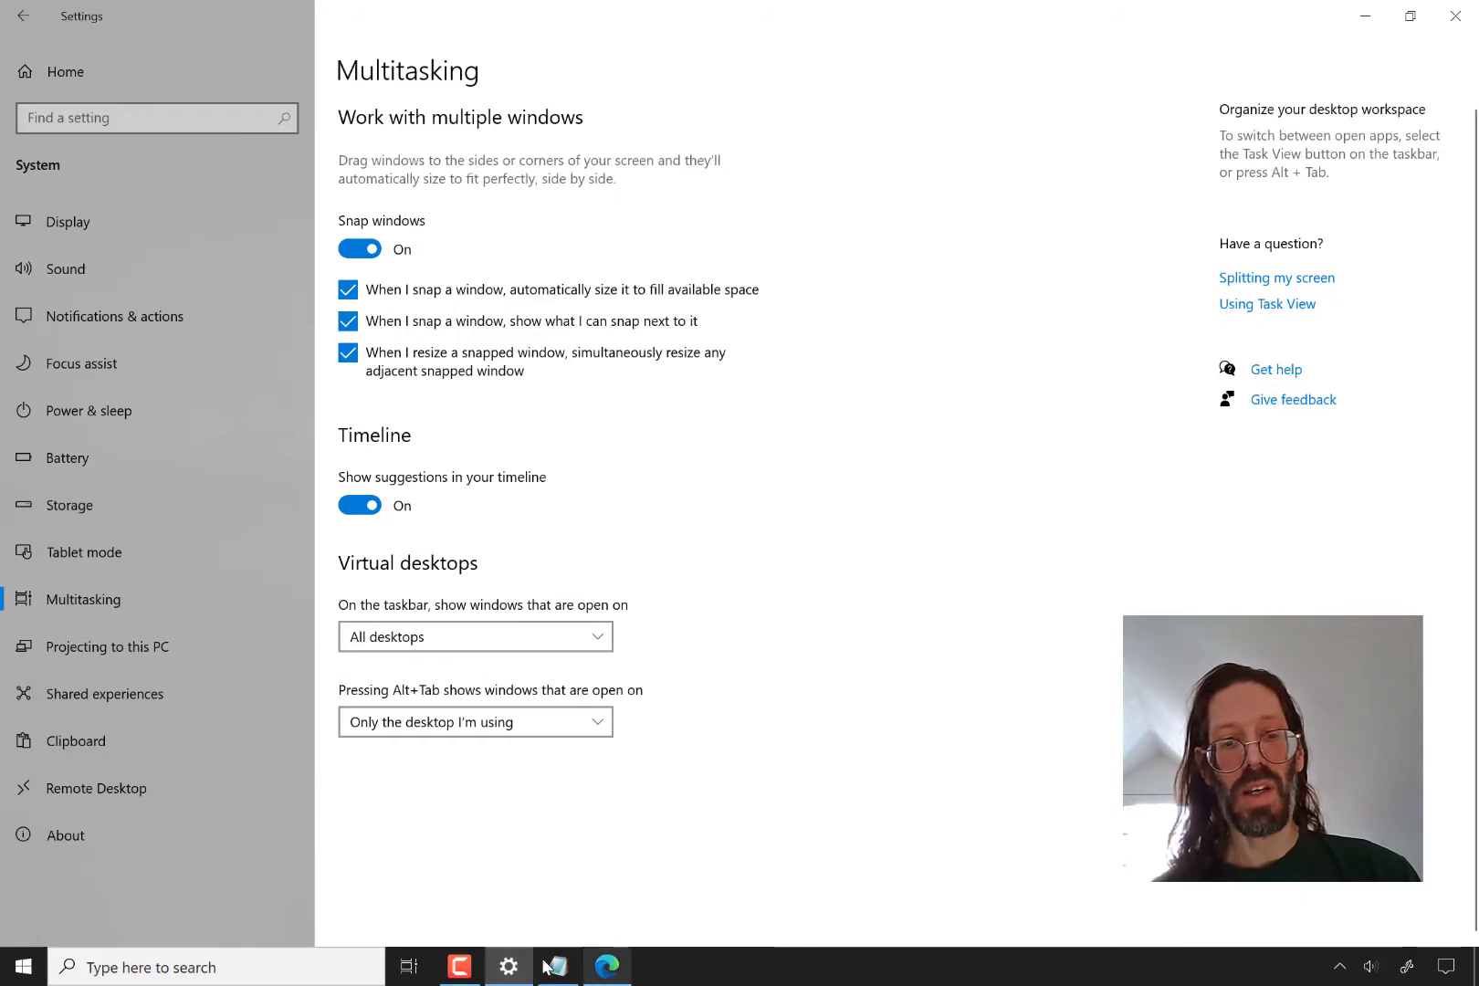
Switch among the Edge, Notepad and Settings windows via the taskbar, ending on the journal.
click(606, 969)
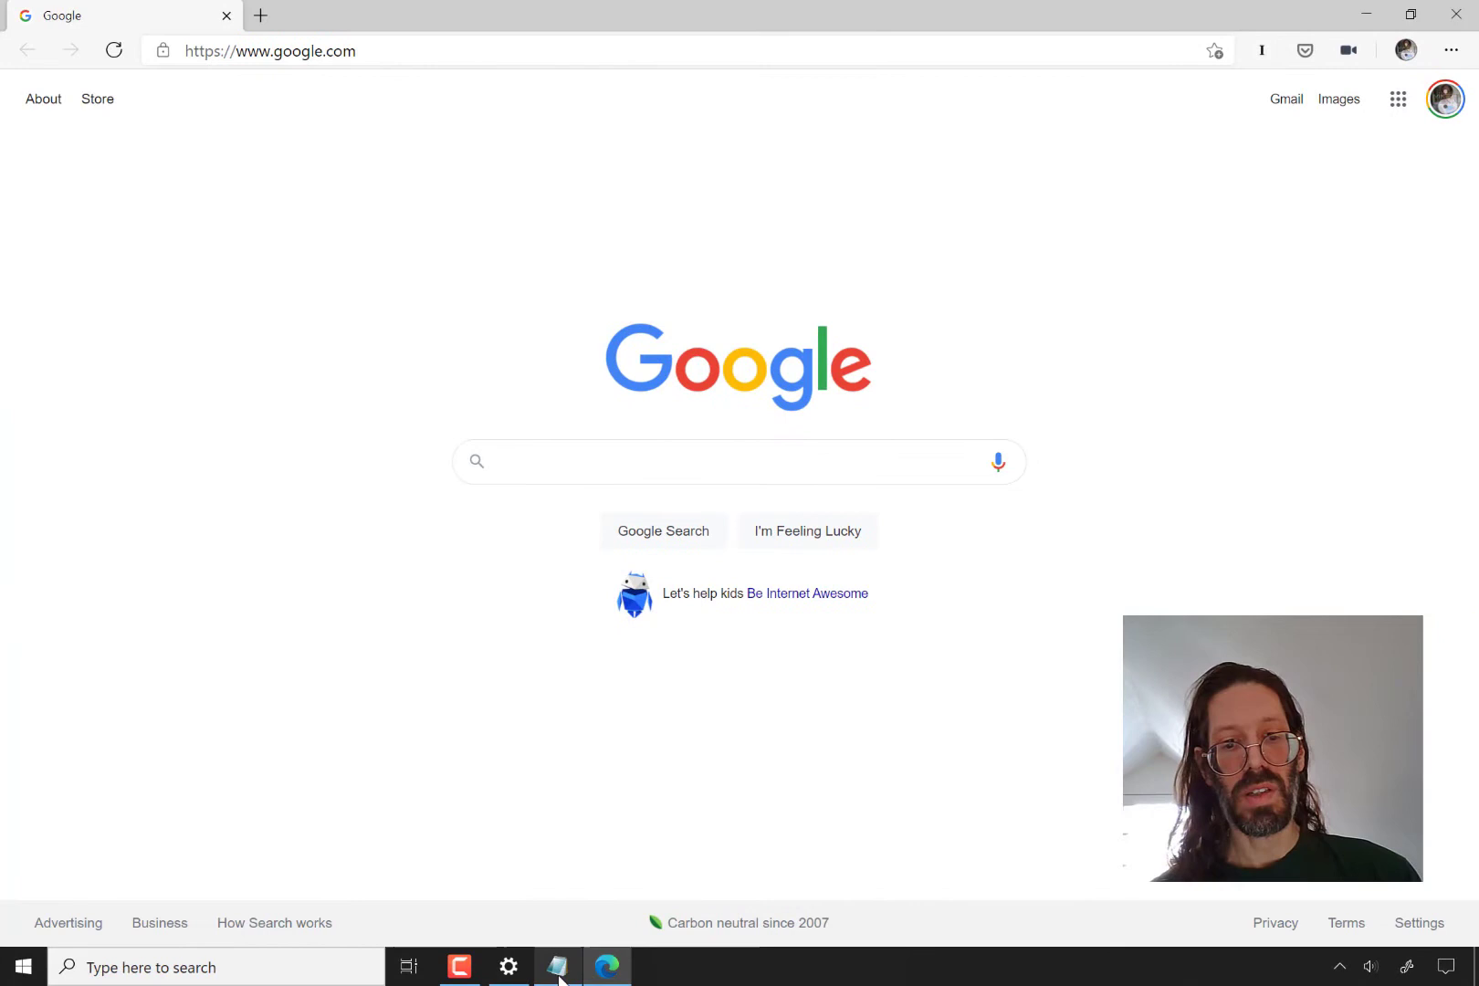
click(555, 977)
click(508, 975)
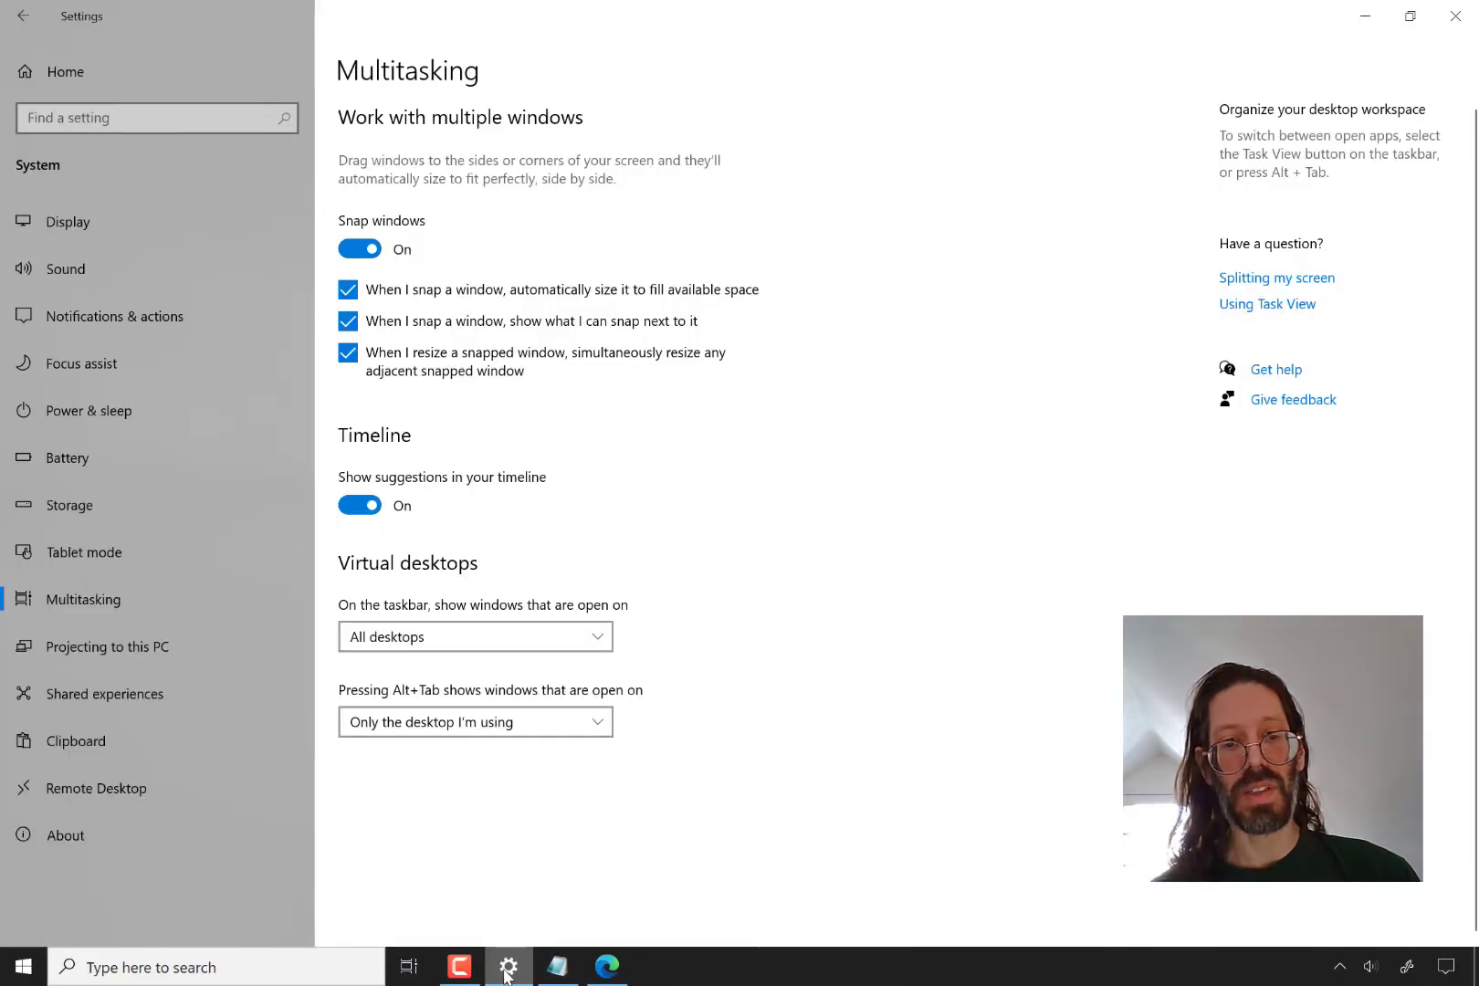
click(555, 977)
click(607, 968)
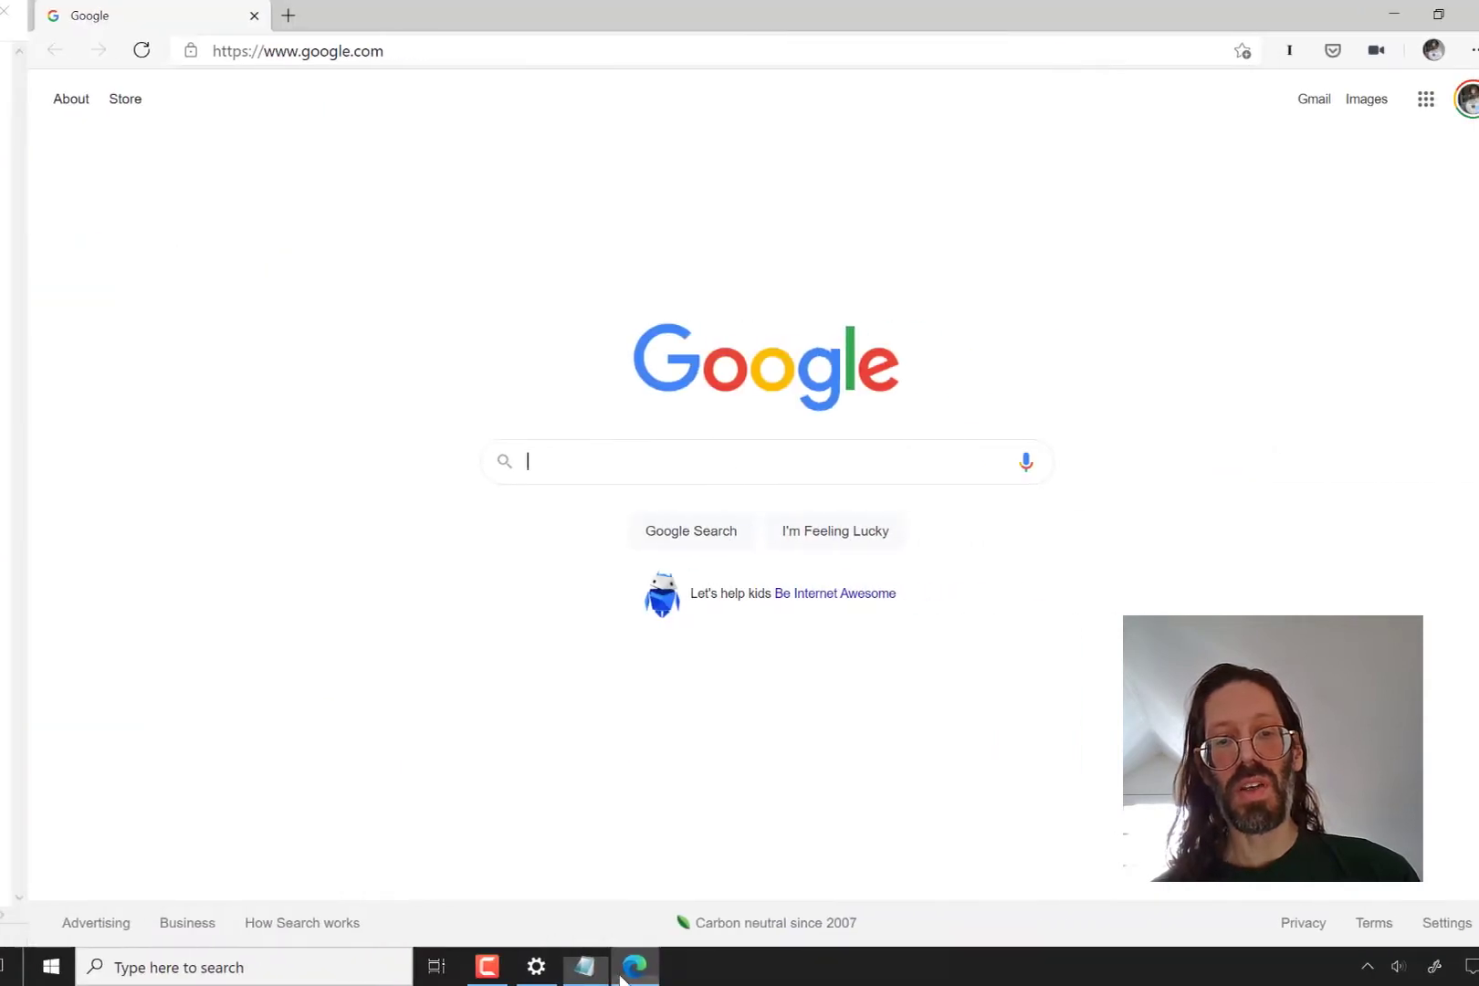
click(559, 970)
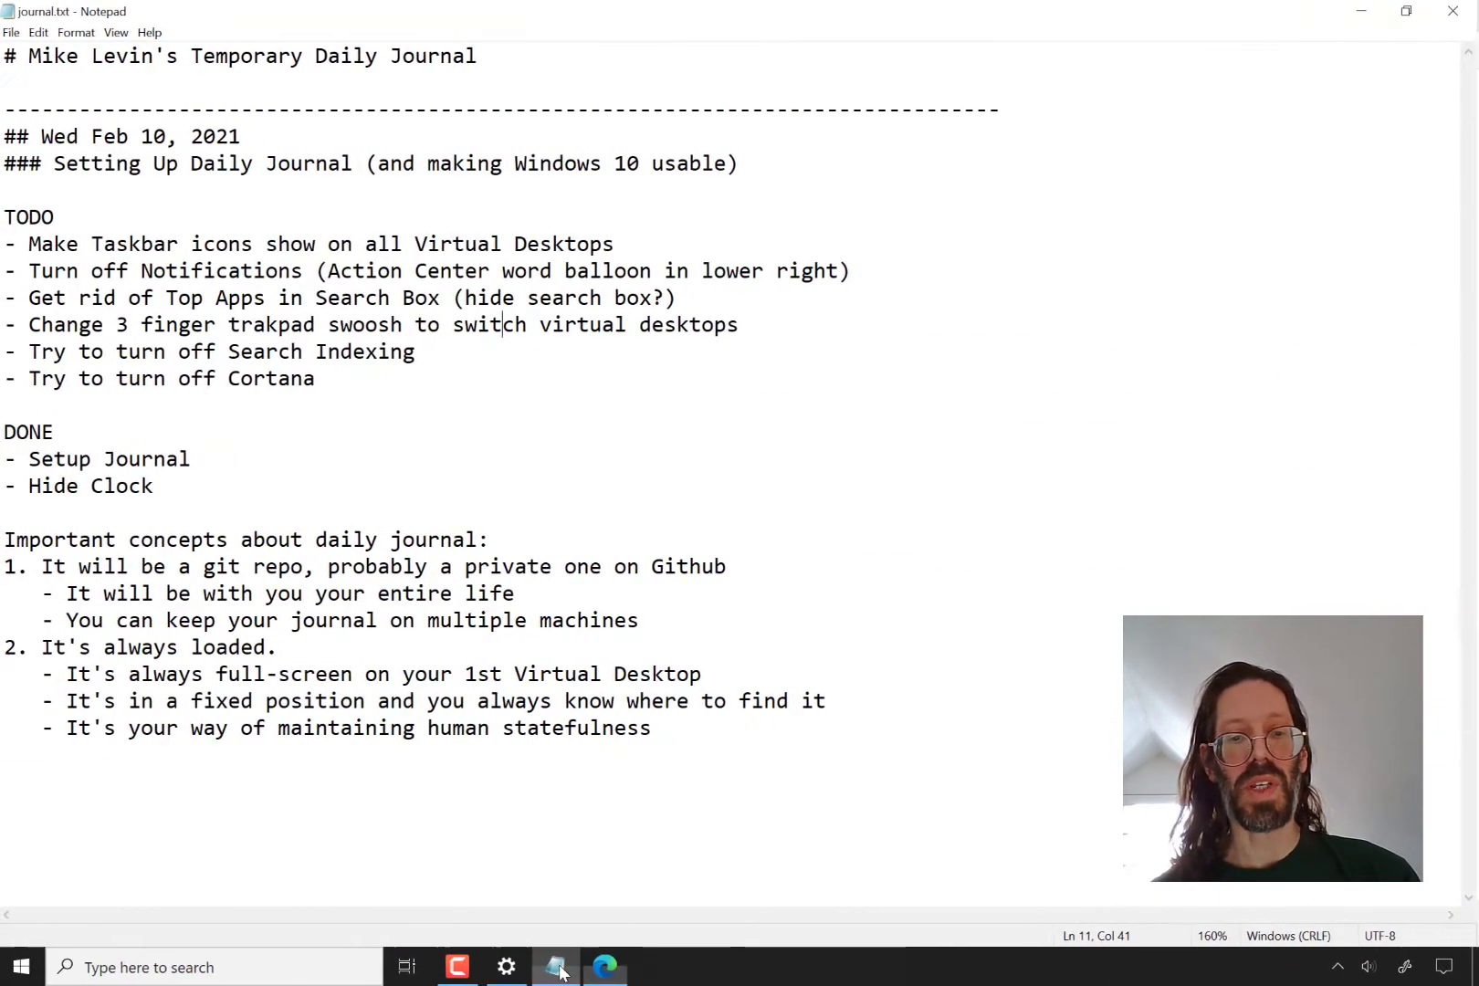
Move 'Make Taskbar icons show on all Virtual Desktops' from TODO to below '- Hide Clock' in DONE.
click(5, 243)
key(shift+Down)
key(ctrl+c)
key(Delete)
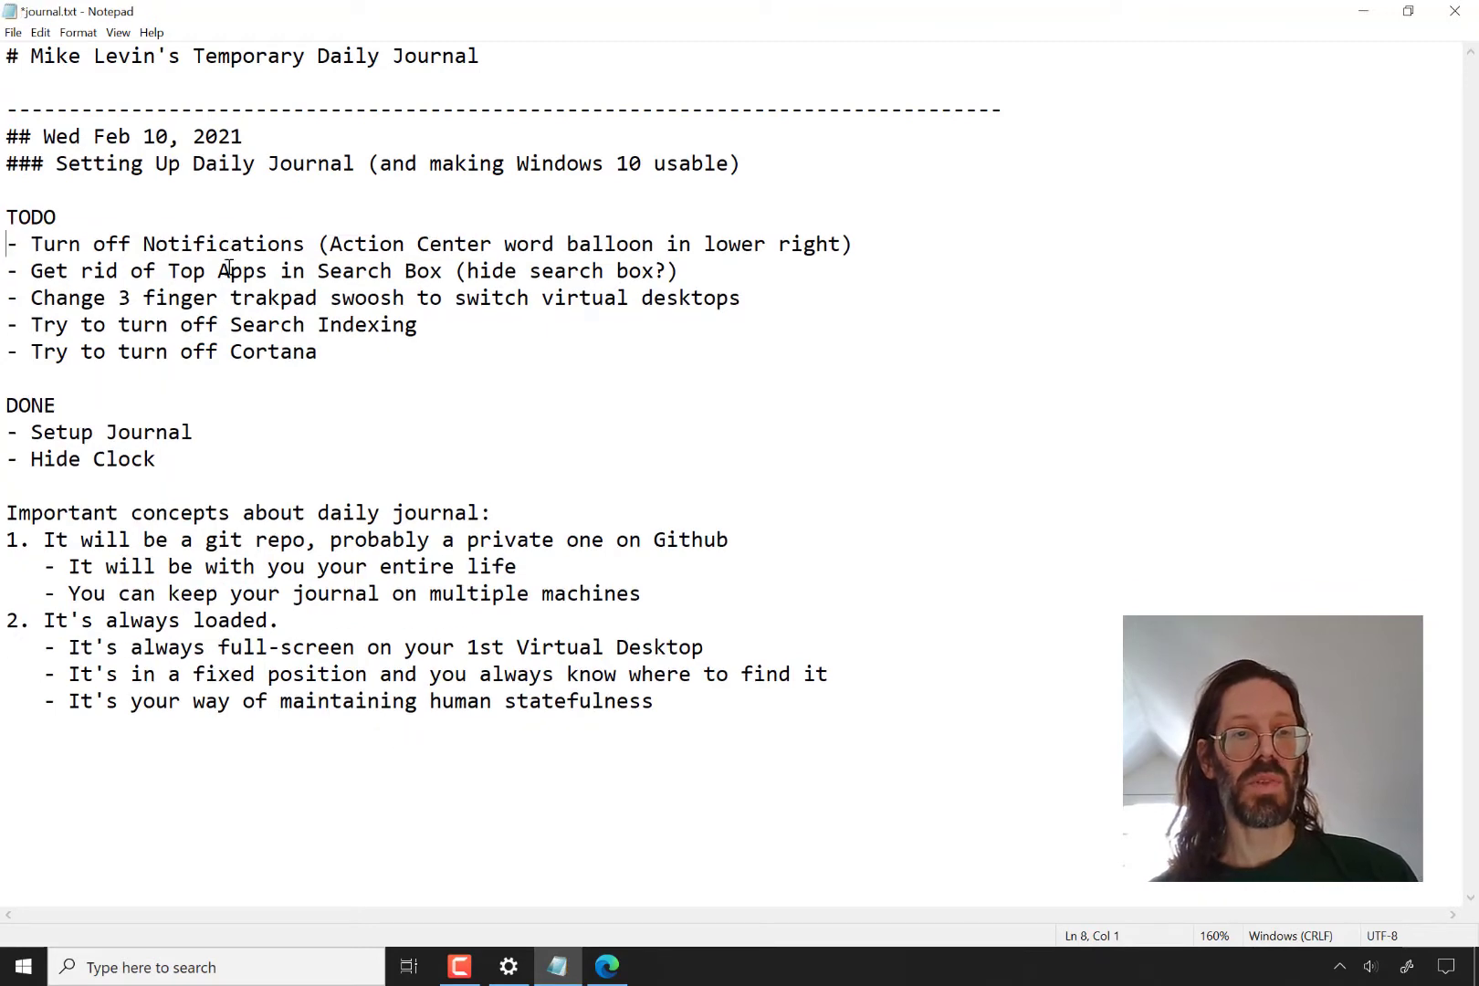
key(Down)
key(Down)
key(ctrl+v)
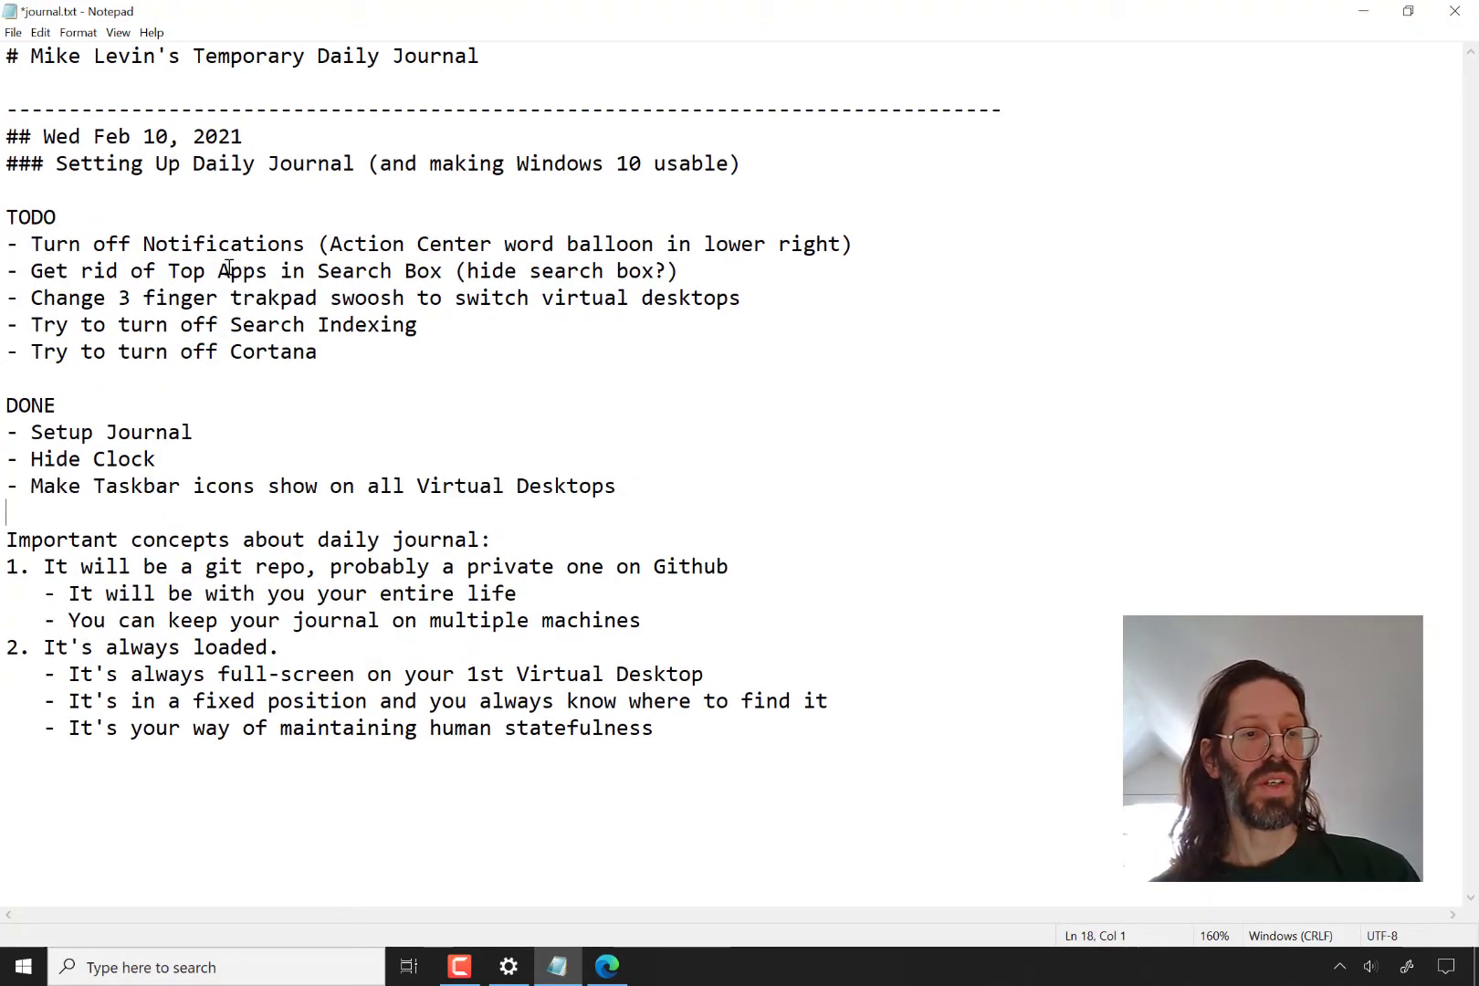
Check the virtual desktops in Task View, returning to Desktop 1 with the journal.
key(ctrl+super+Right)
key(ctrl+super+Right)
key(ctrl+super+Right)
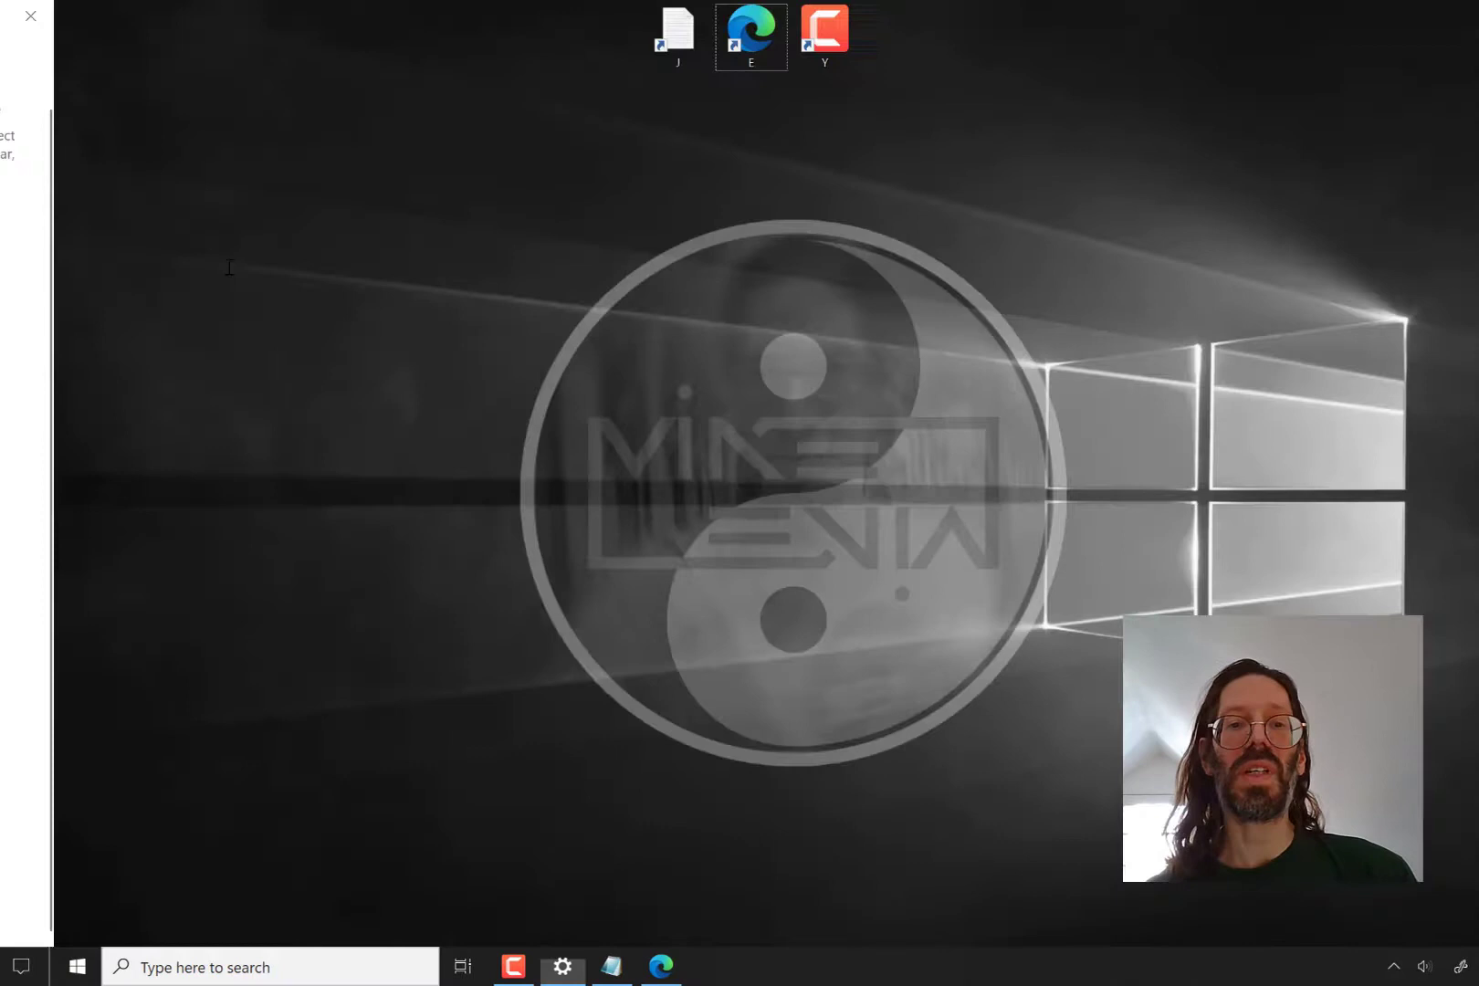
key(super+Tab)
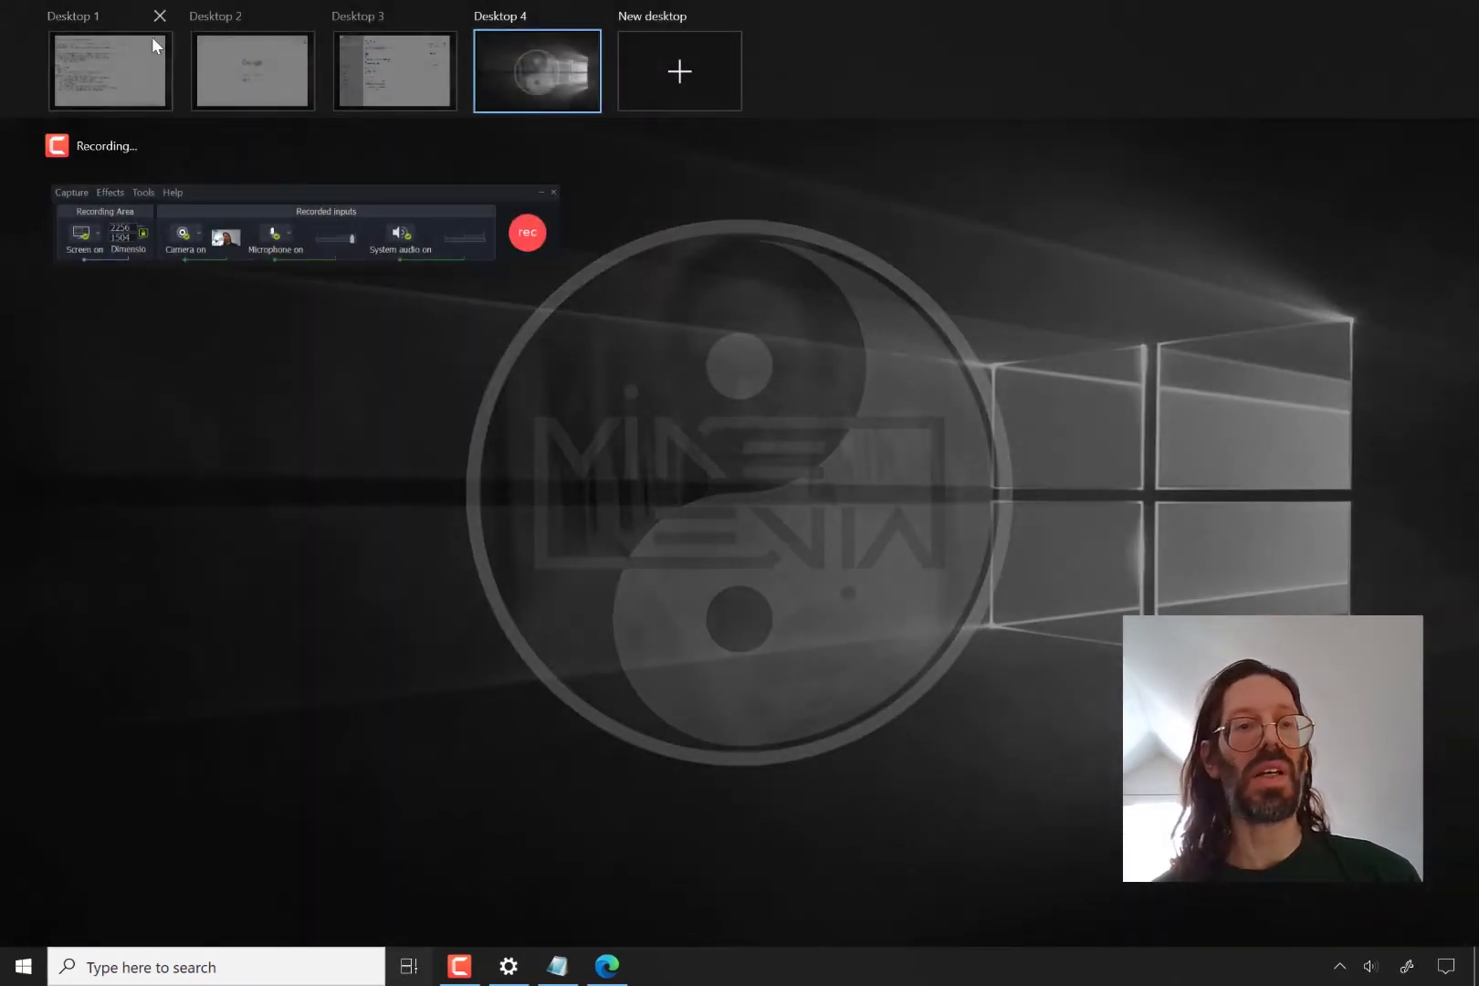
click(115, 102)
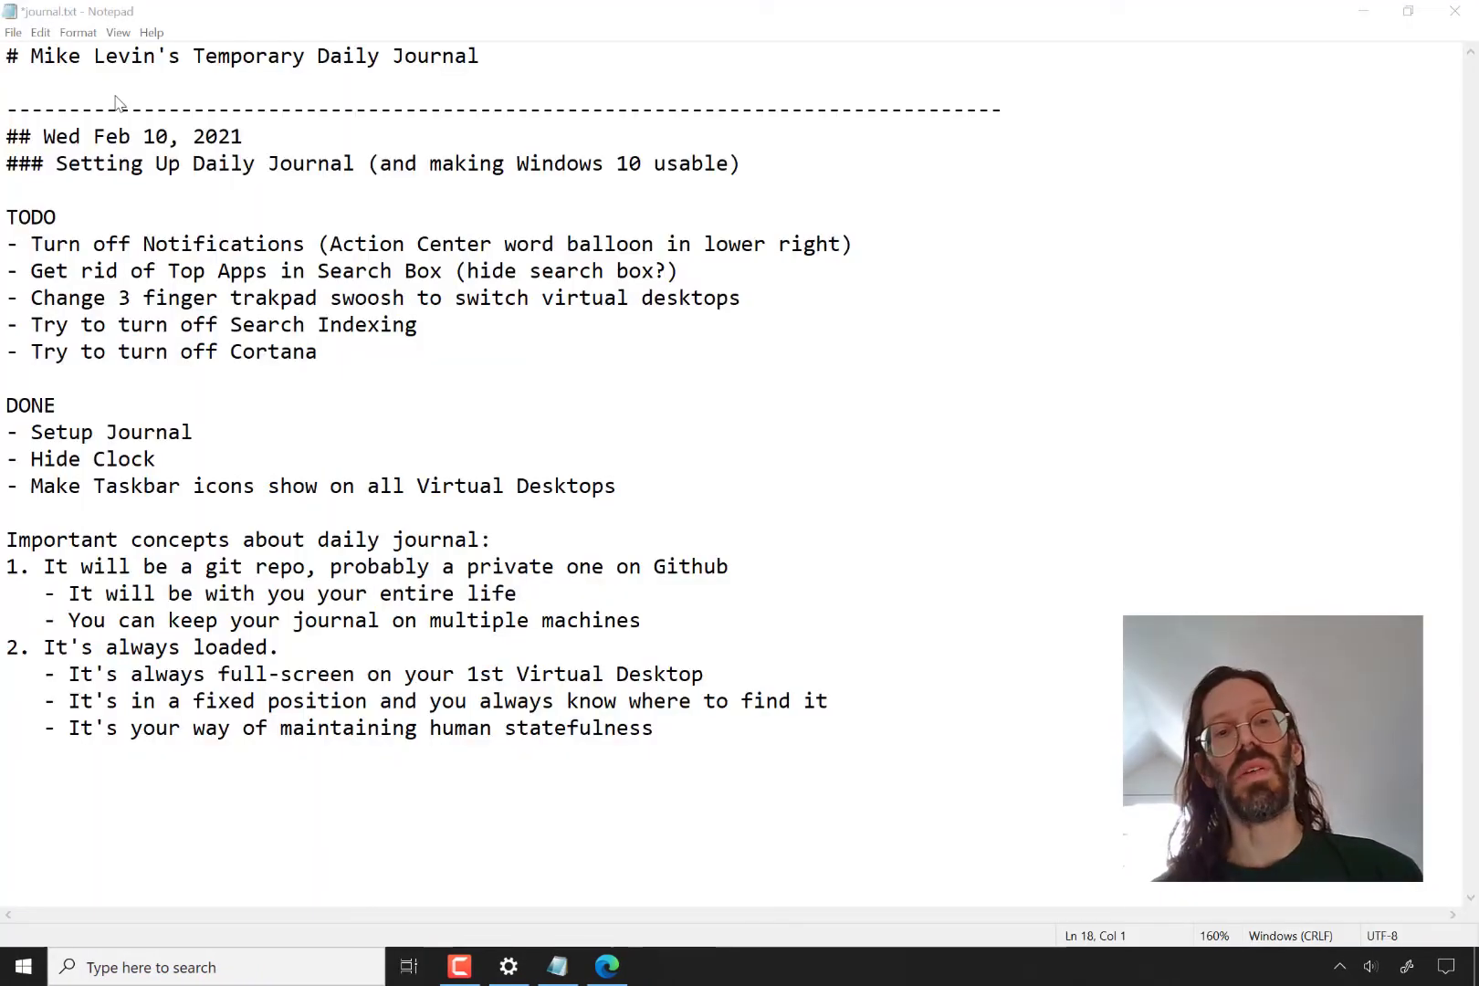
key(ctrl+super+Right)
key(ctrl+super+Right)
key(ctrl+super+Left)
key(ctrl+super+Left)
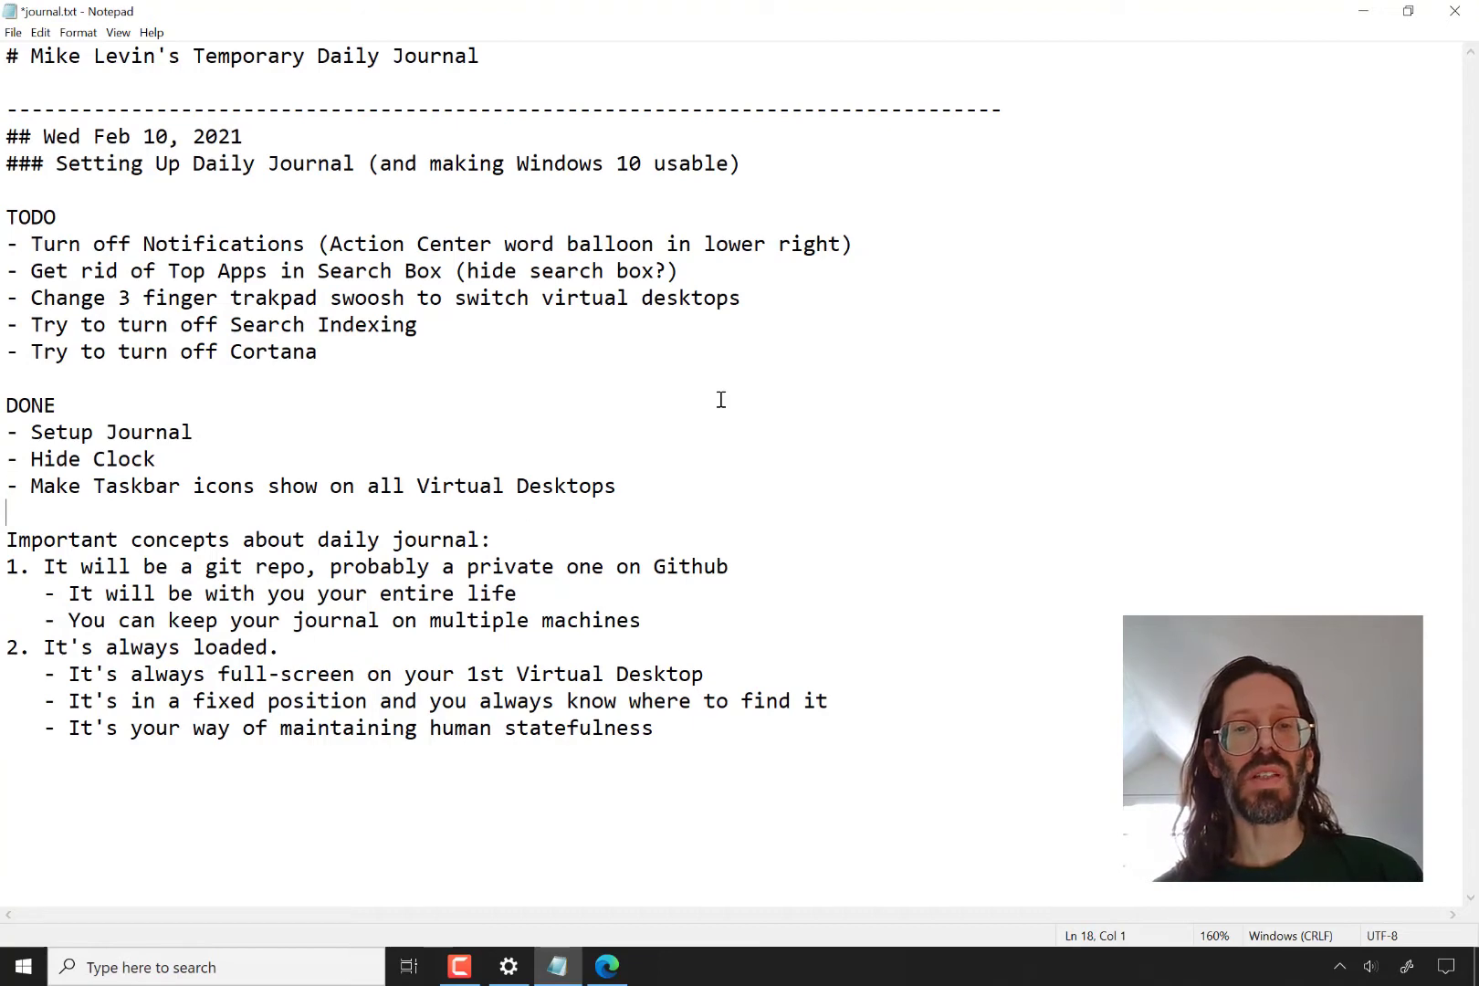
Add two new virtual desktops in Task View and go to Desktop 6.
key(ctrl+super+Right)
key(ctrl+super+Right)
key(ctrl+super+Right)
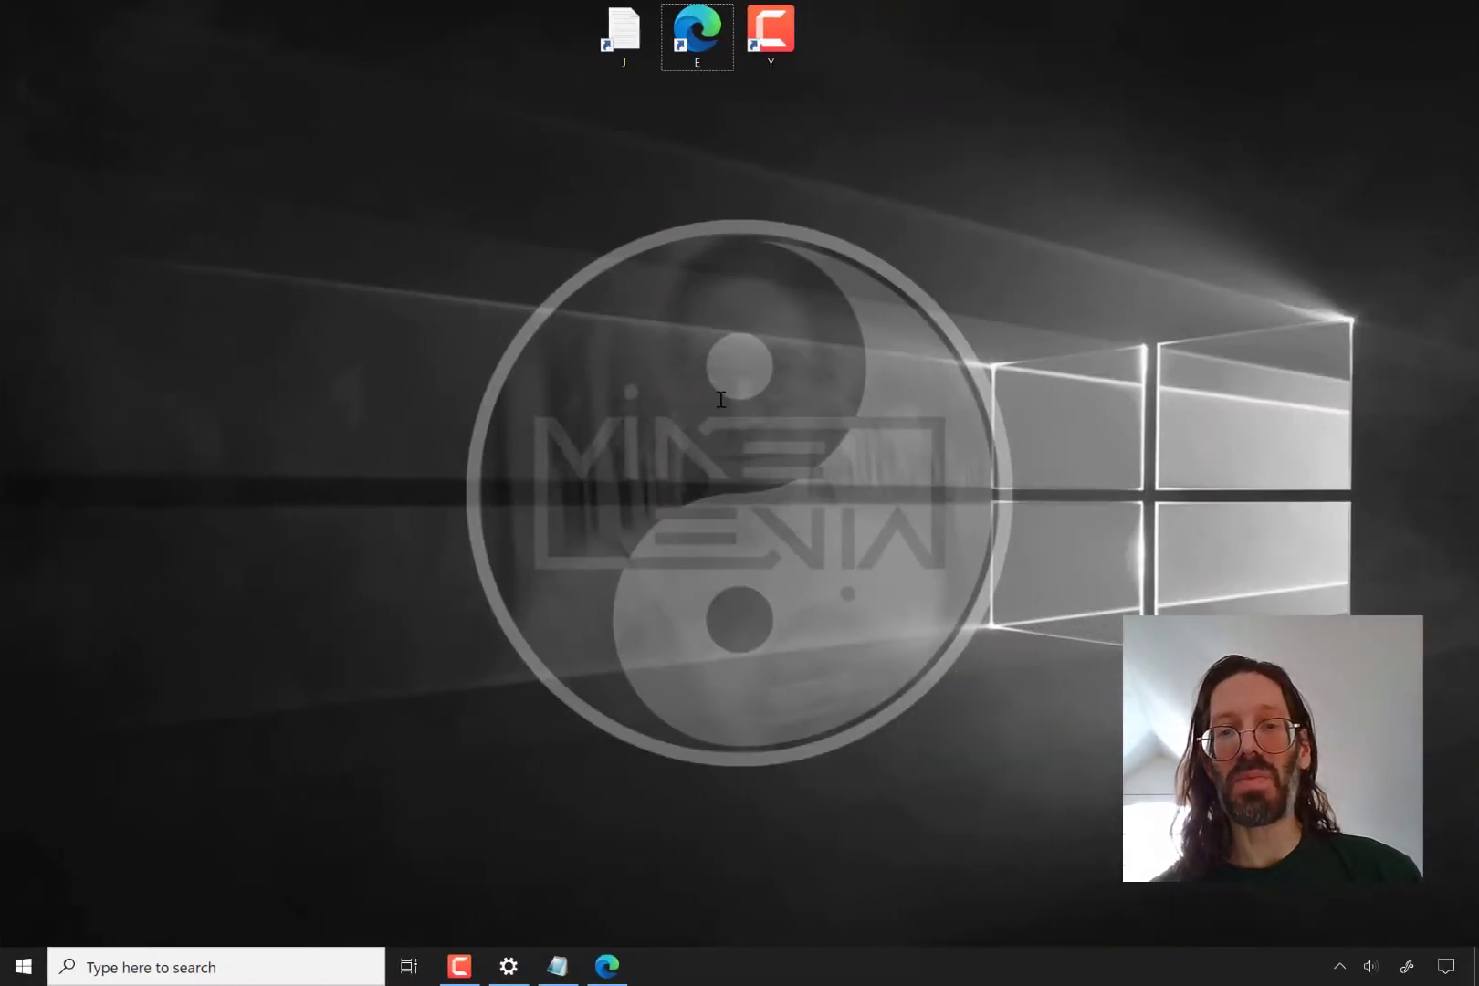
key(super+Tab)
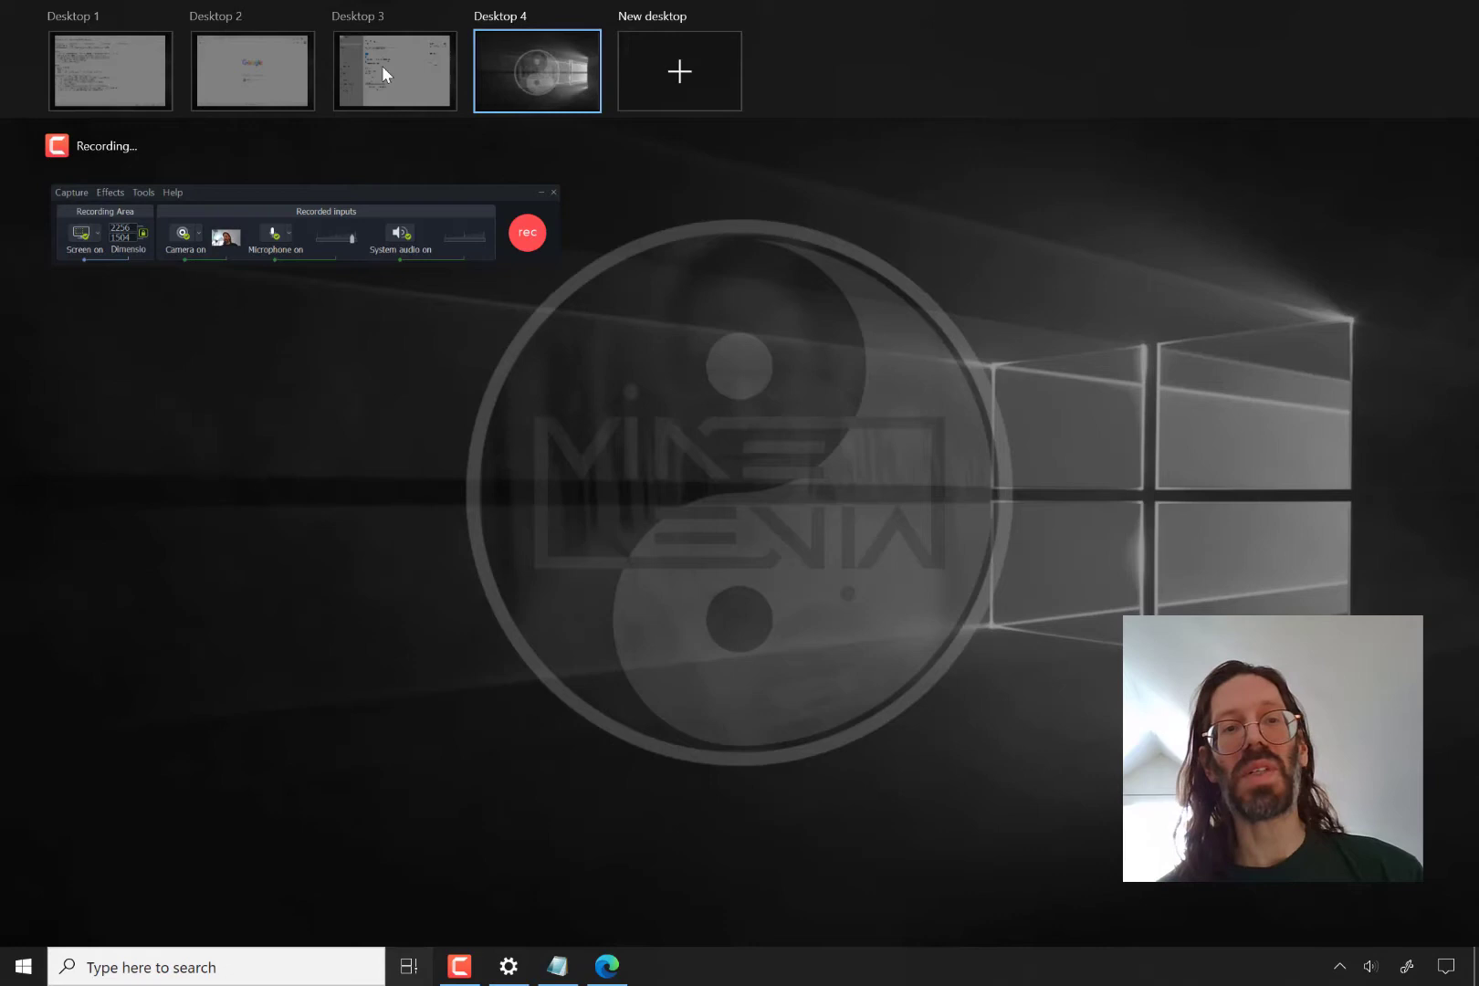
click(650, 67)
click(826, 76)
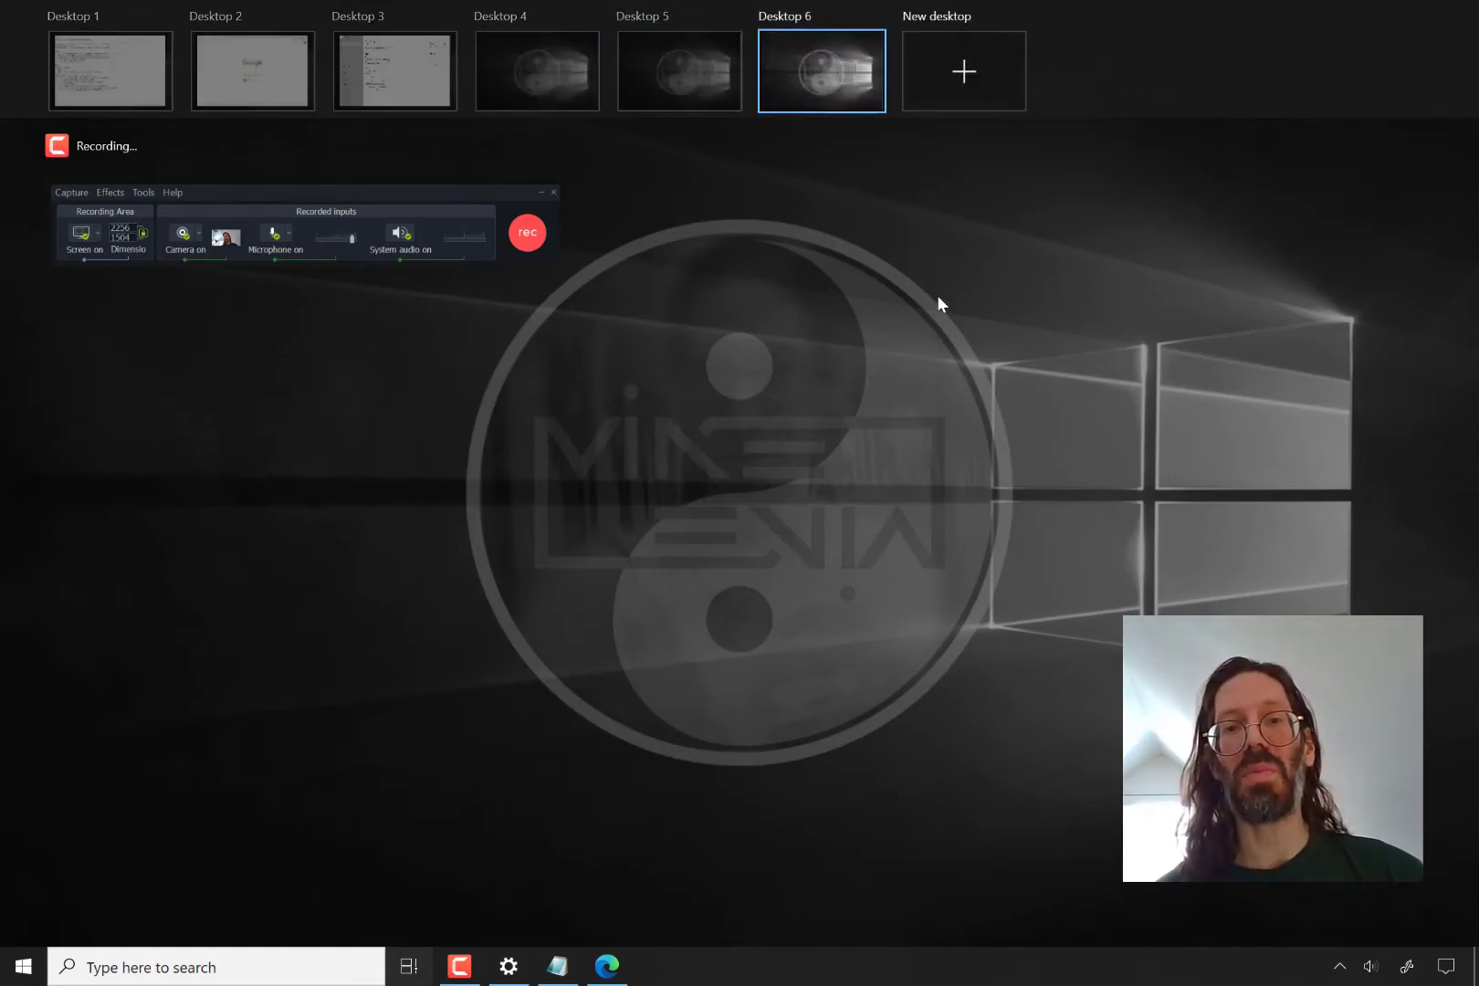
click(905, 383)
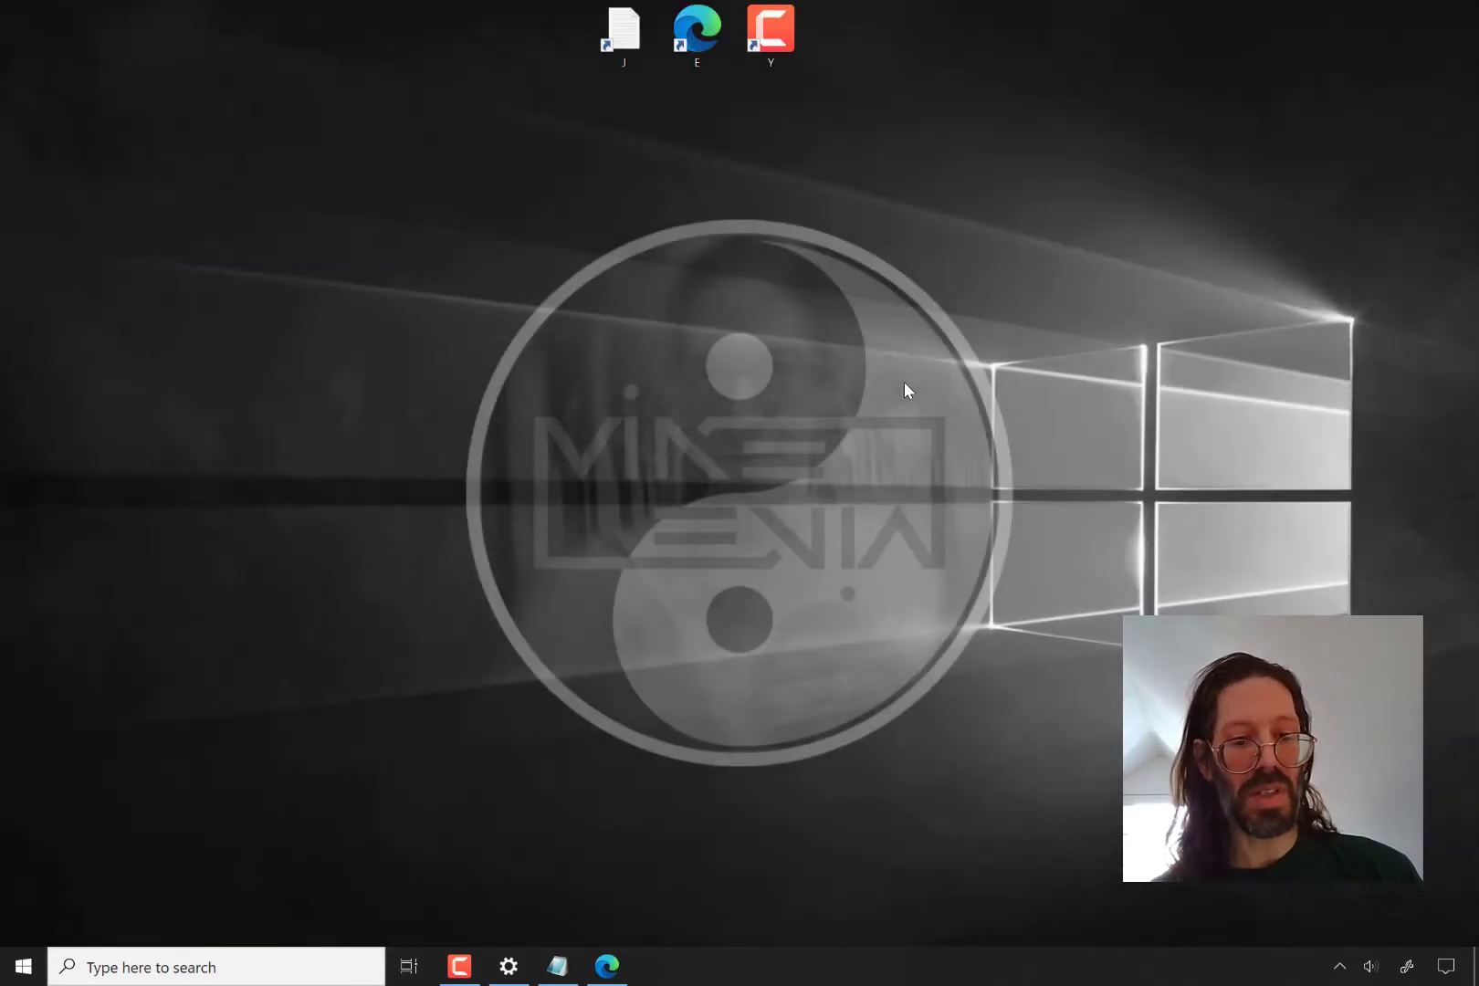
Cycle across the desktops back to Desktop 1 with the journal.
key(ctrl+super+Left)
key(ctrl+super+Left)
key(ctrl+super+Left)
key(ctrl+super+Left)
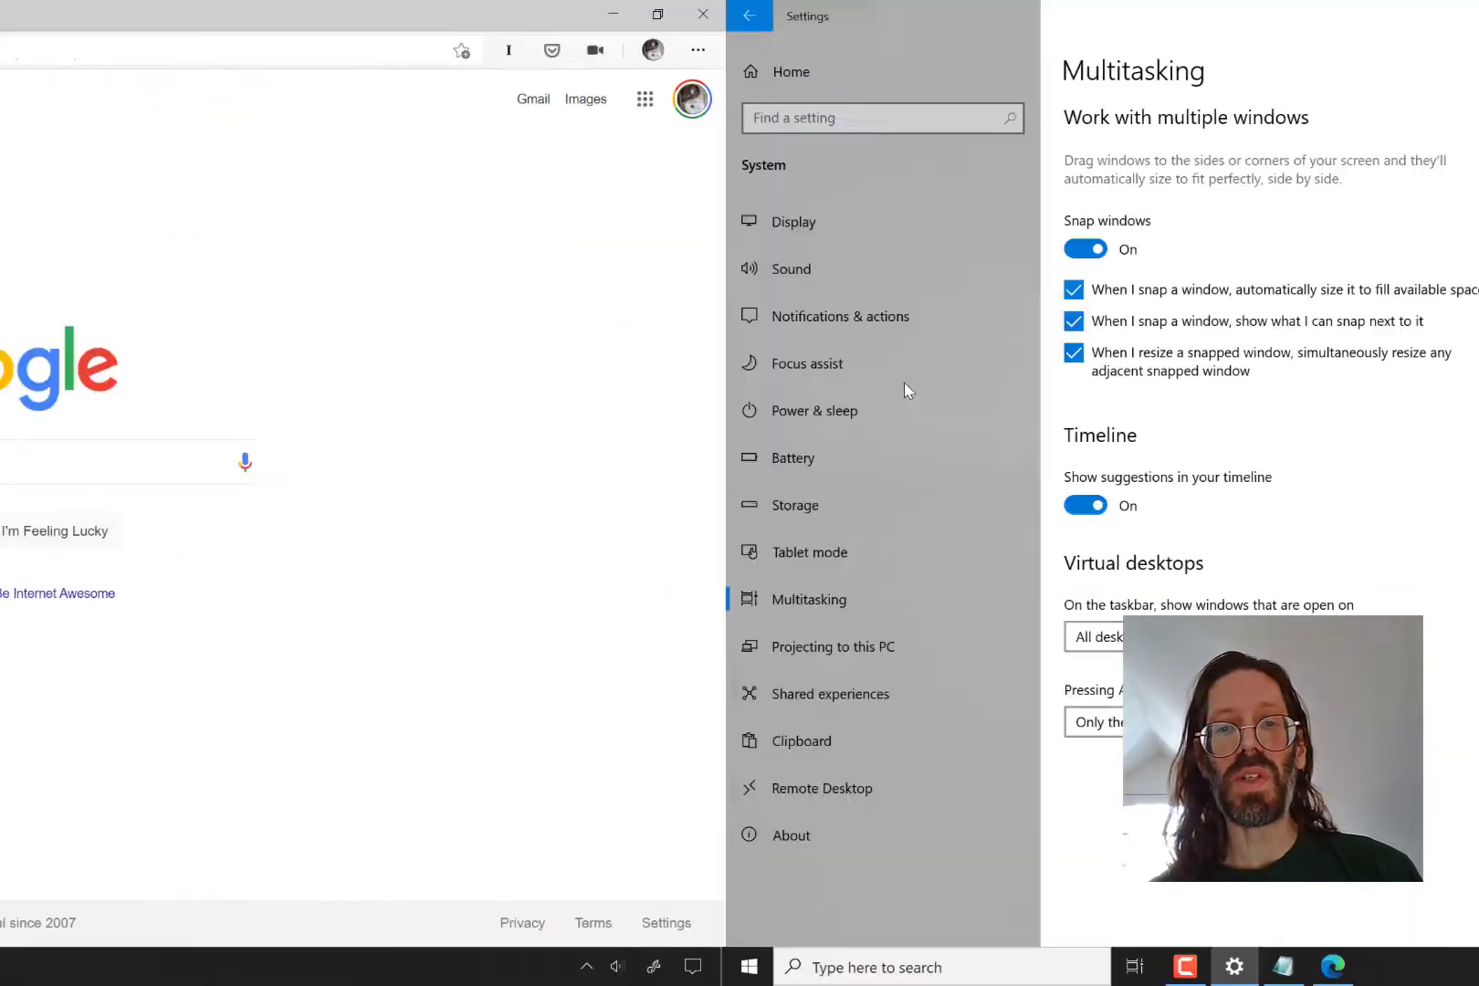
key(ctrl+super+Right)
key(ctrl+super+Right)
key(ctrl+super+Right)
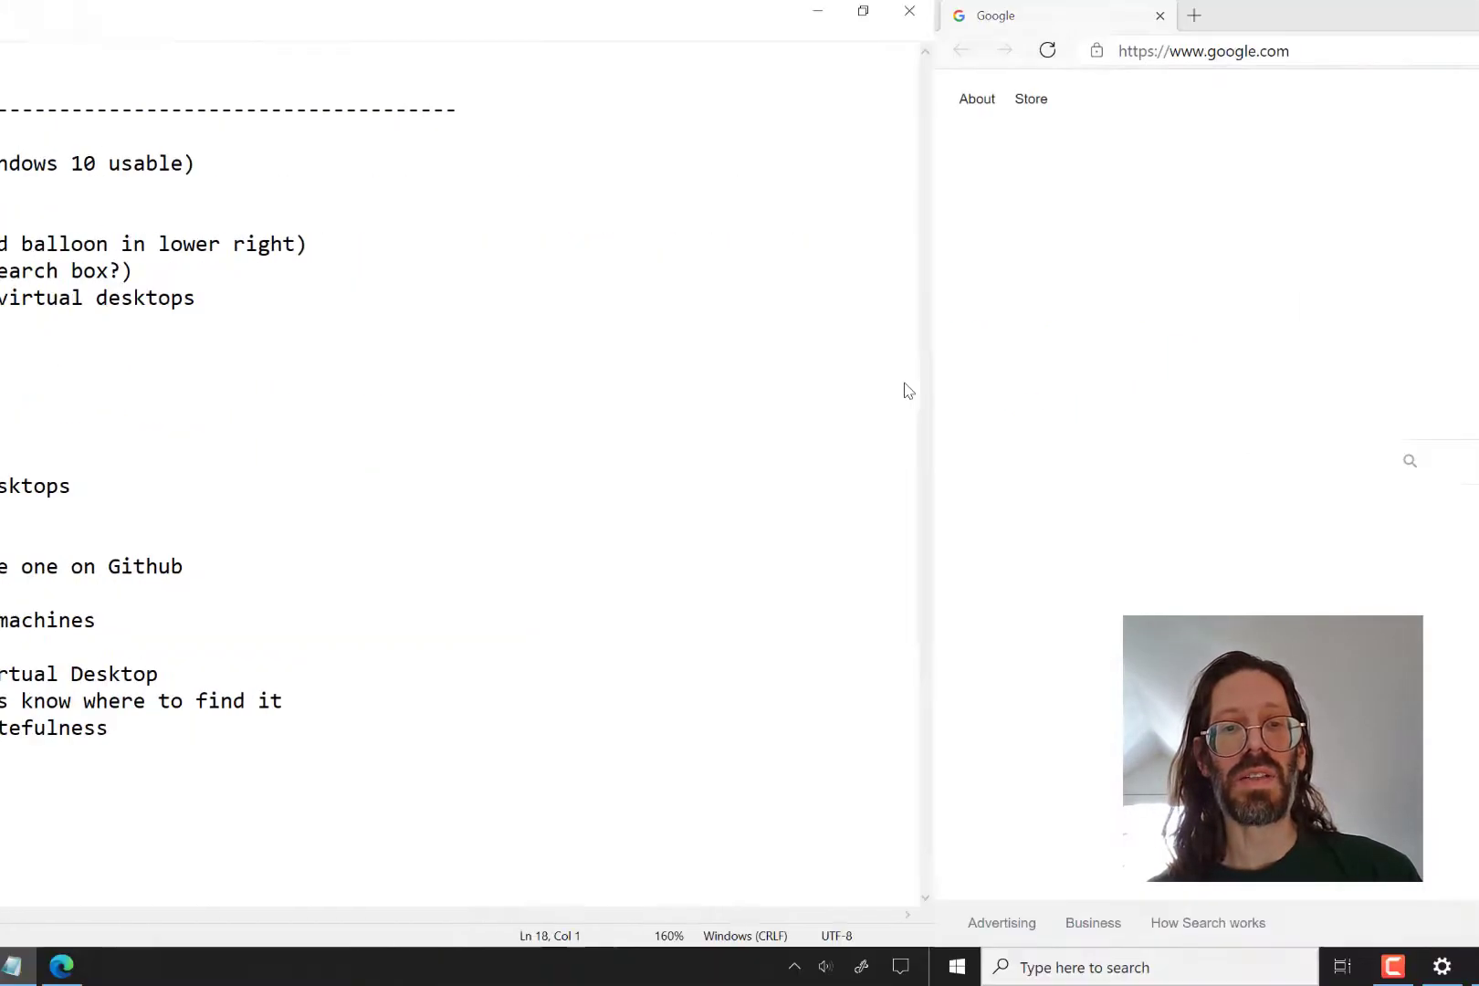
key(ctrl+super+Left)
key(ctrl+super+Left)
key(ctrl+super+Left)
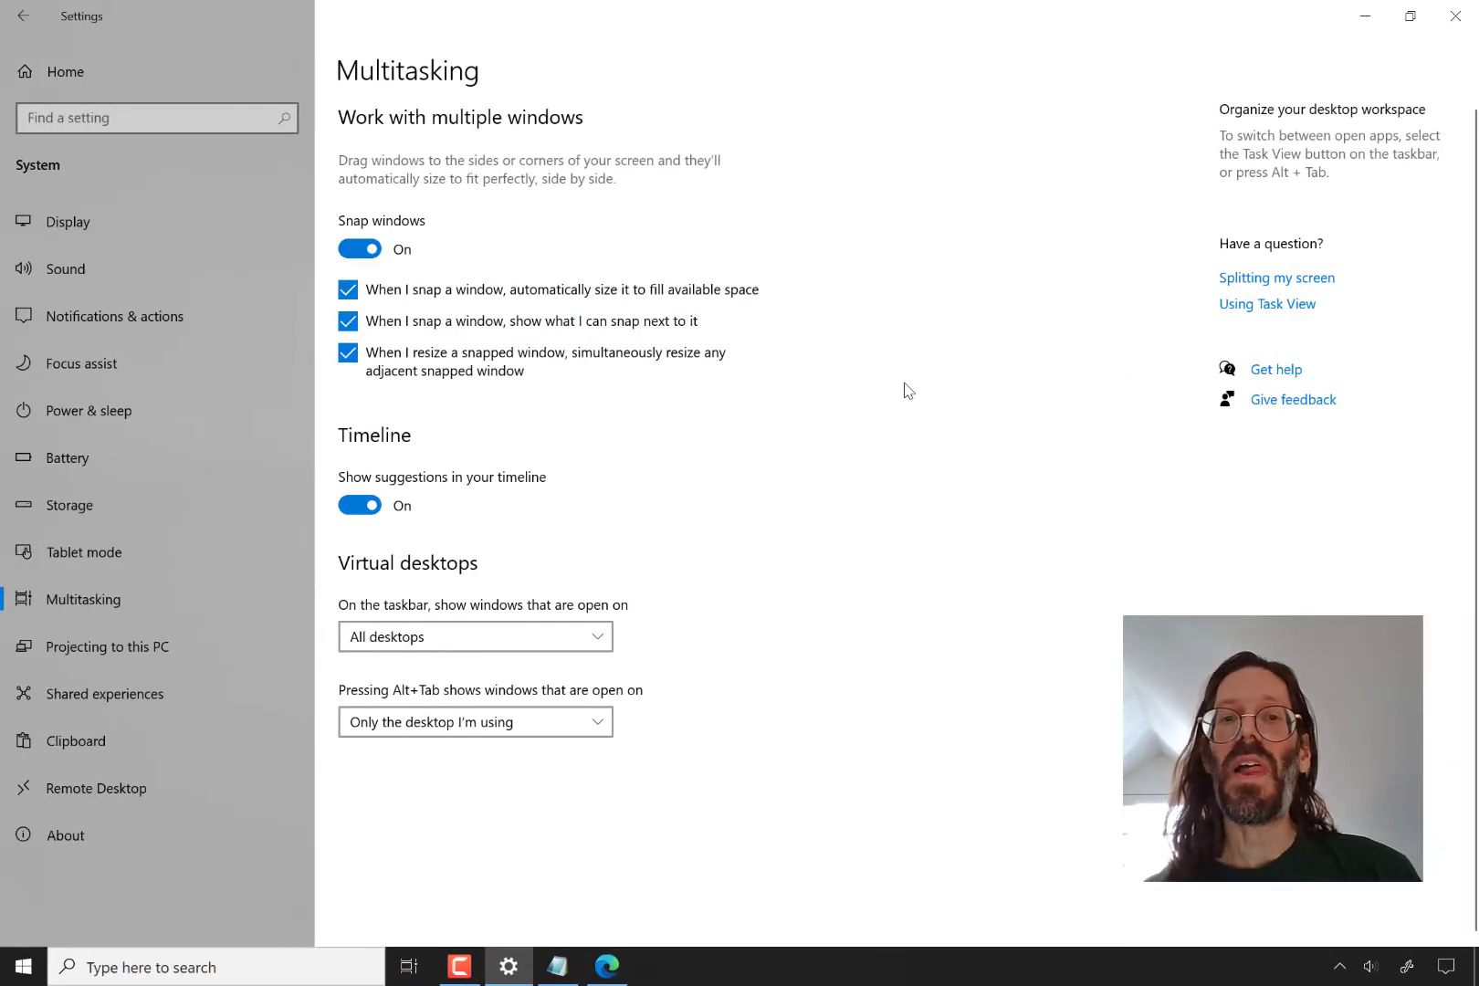
key(ctrl+super+Left)
key(ctrl+super+Left)
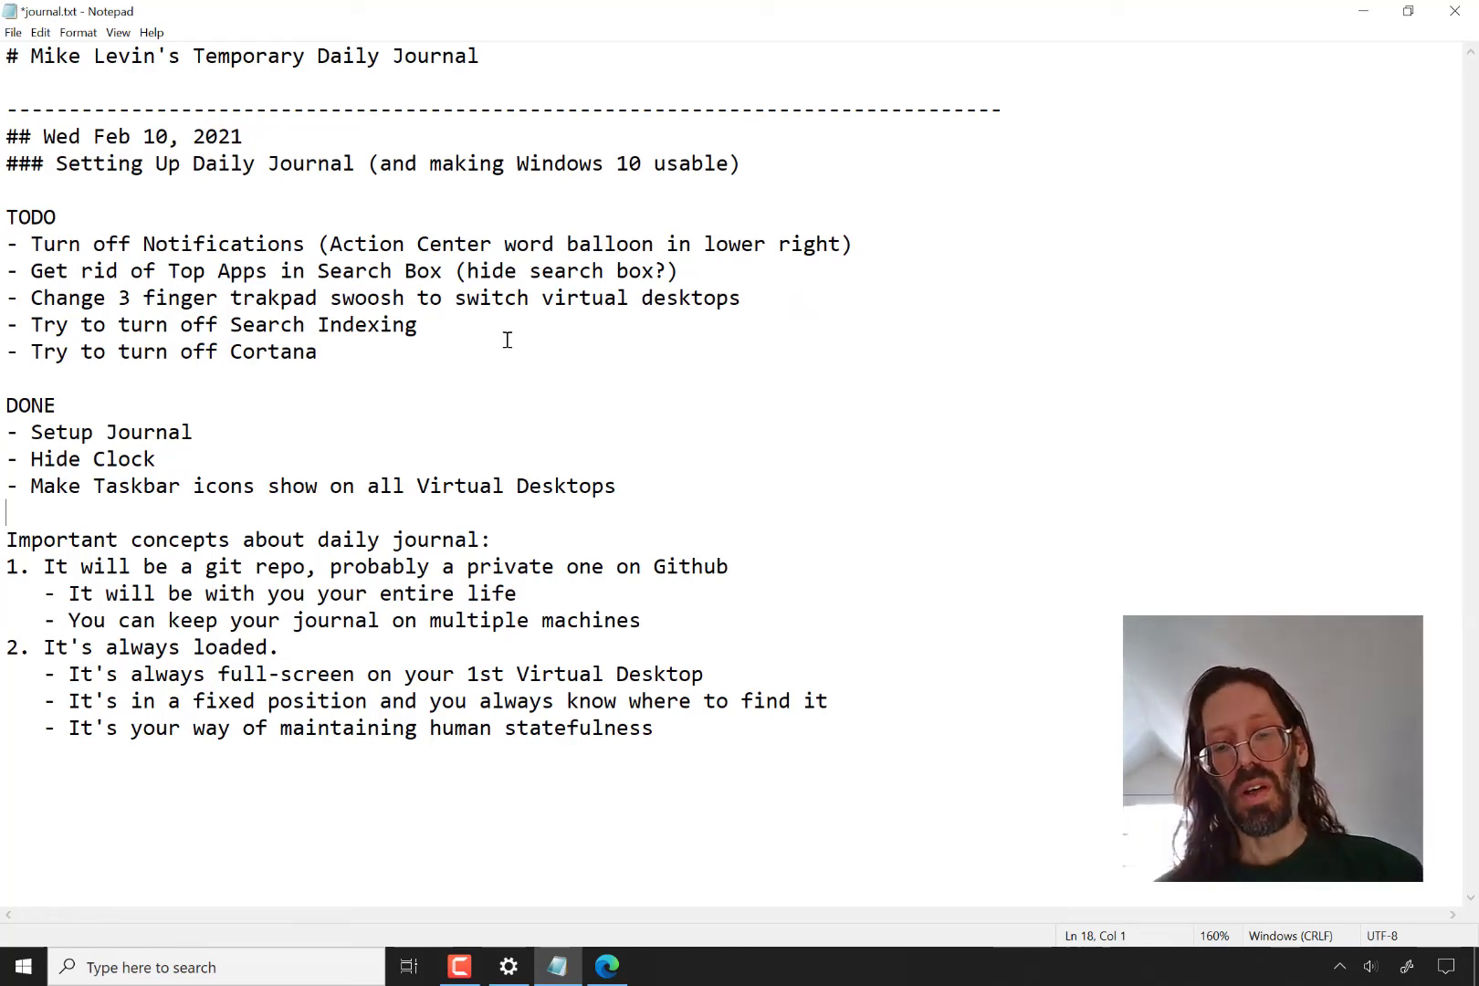
Set Alt+Tab in Multitasking to show windows open on All desktops.
key(alt+Tab)
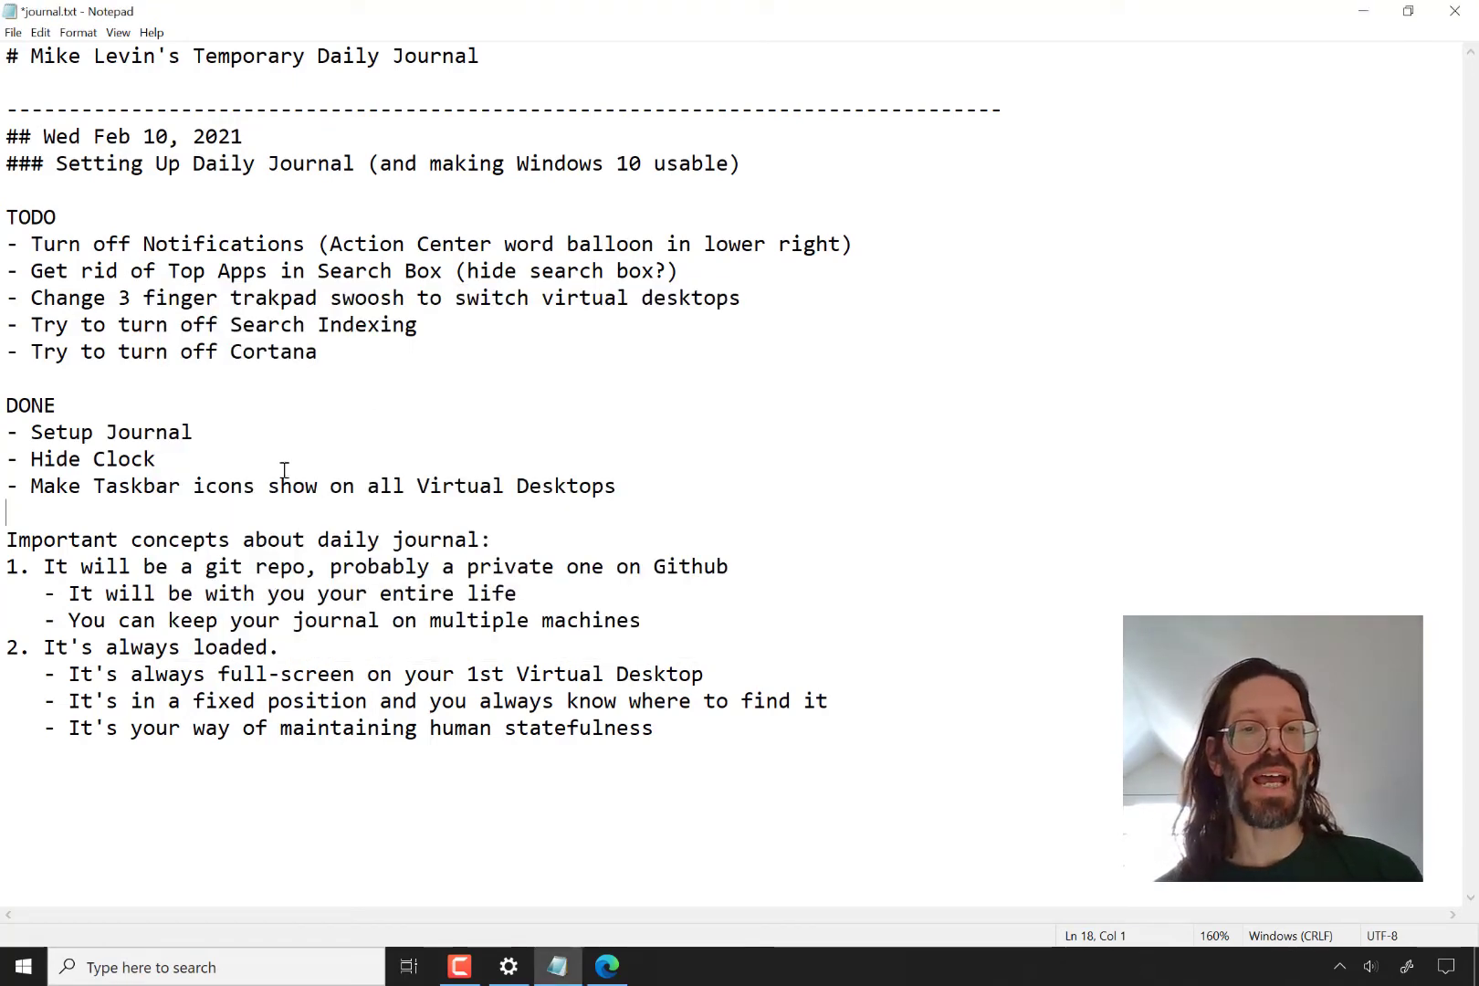
click(508, 966)
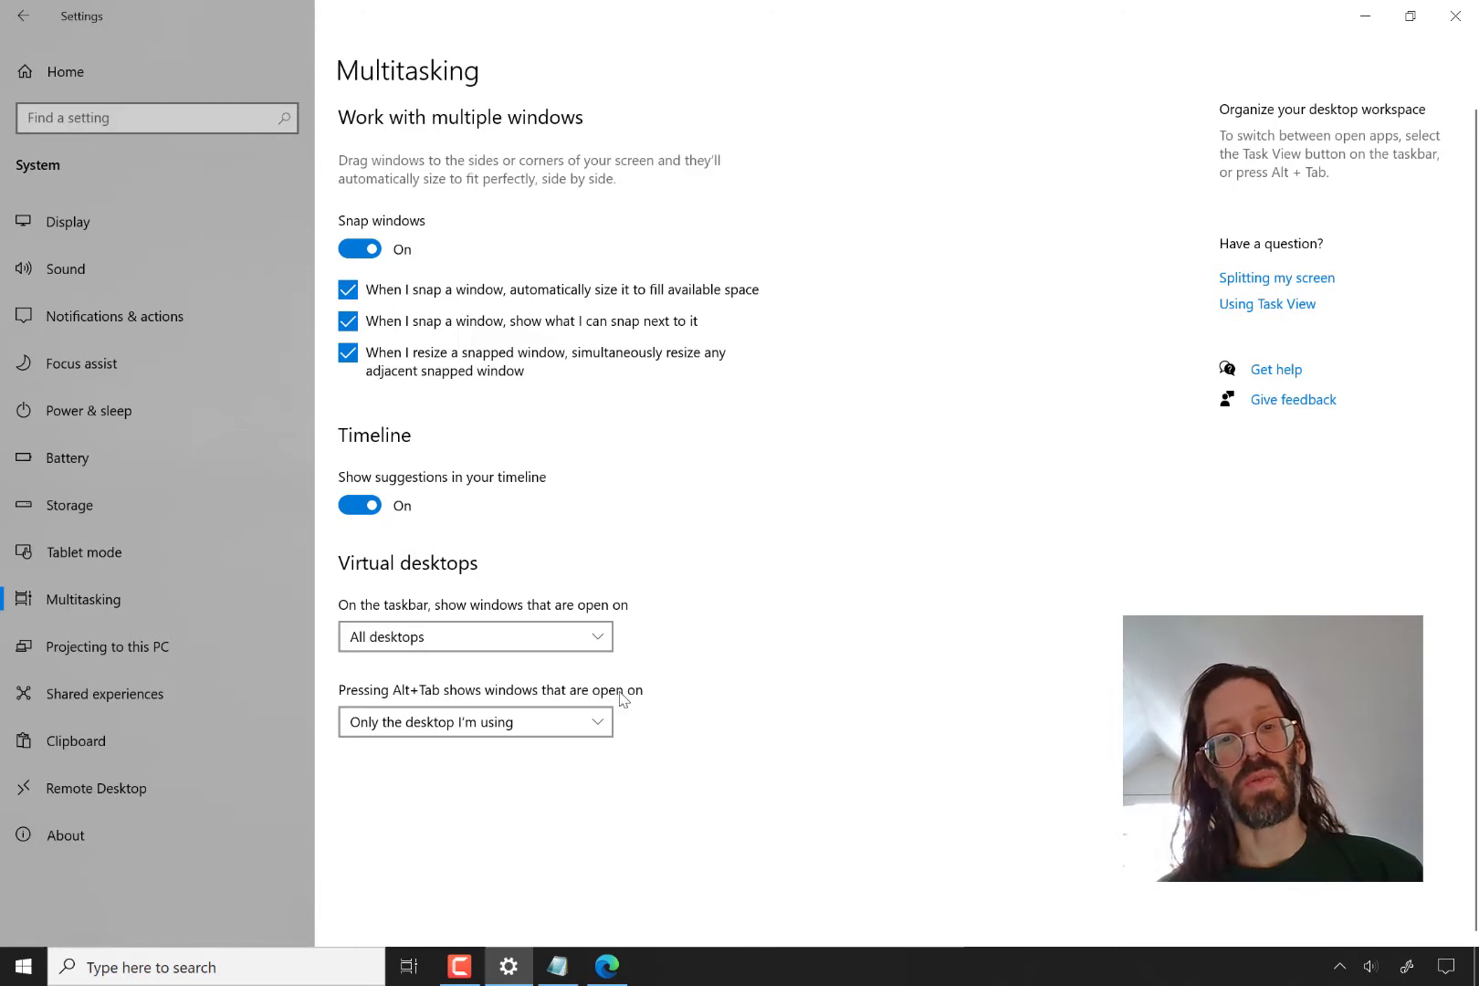
click(467, 723)
click(445, 683)
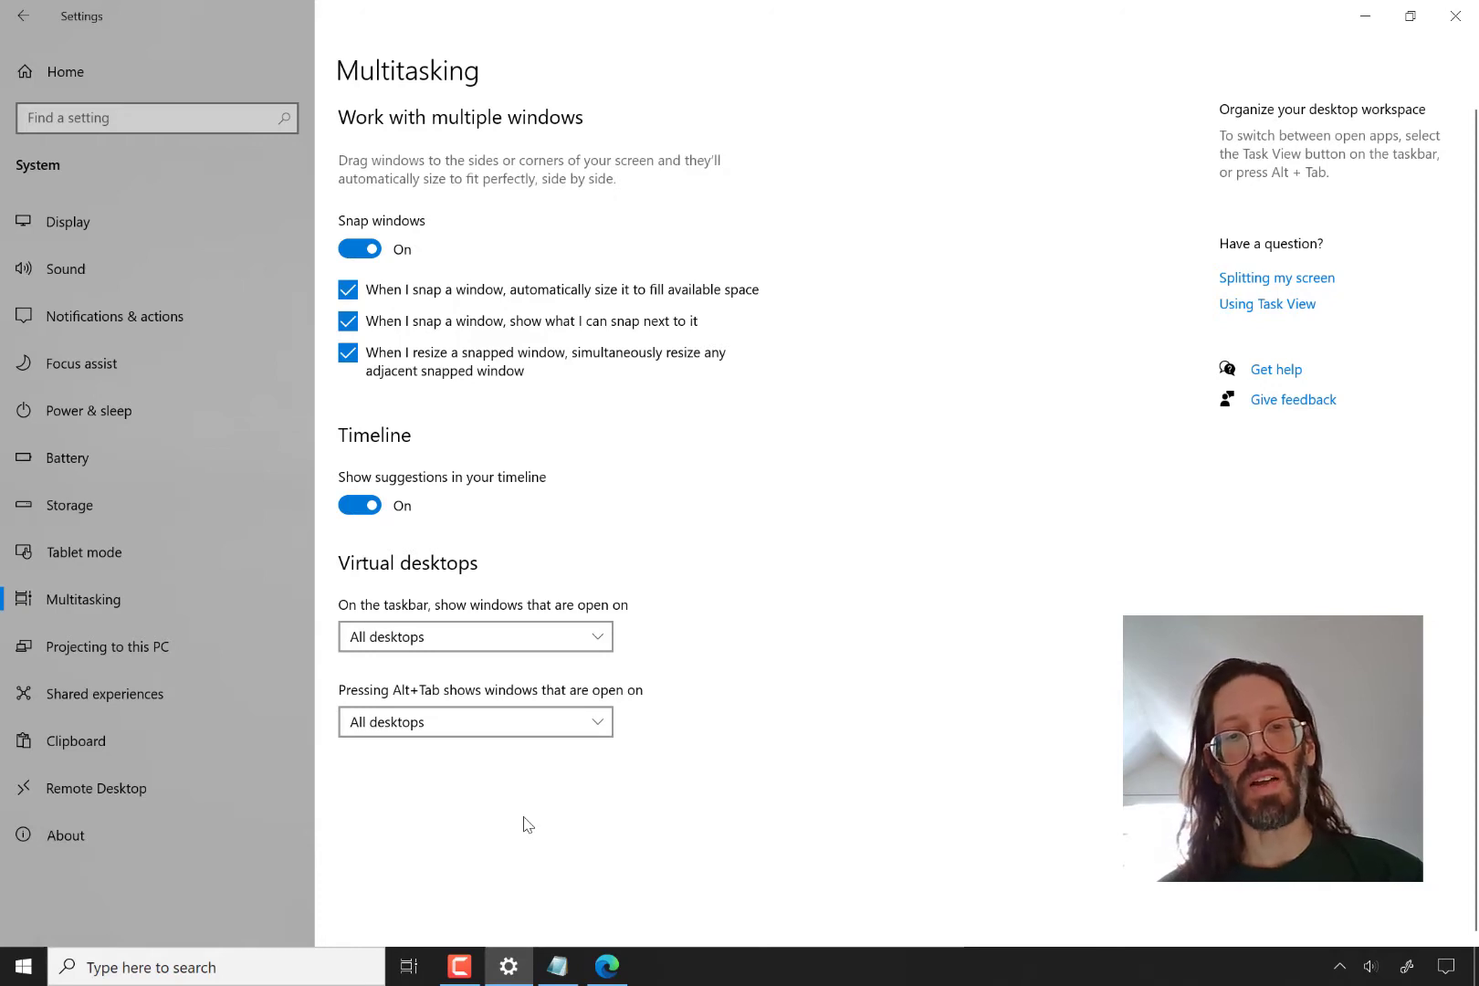
key(alt+shift+Tab)
key(alt+Tab)
key(alt+shift+Tab)
key(alt+Tab)
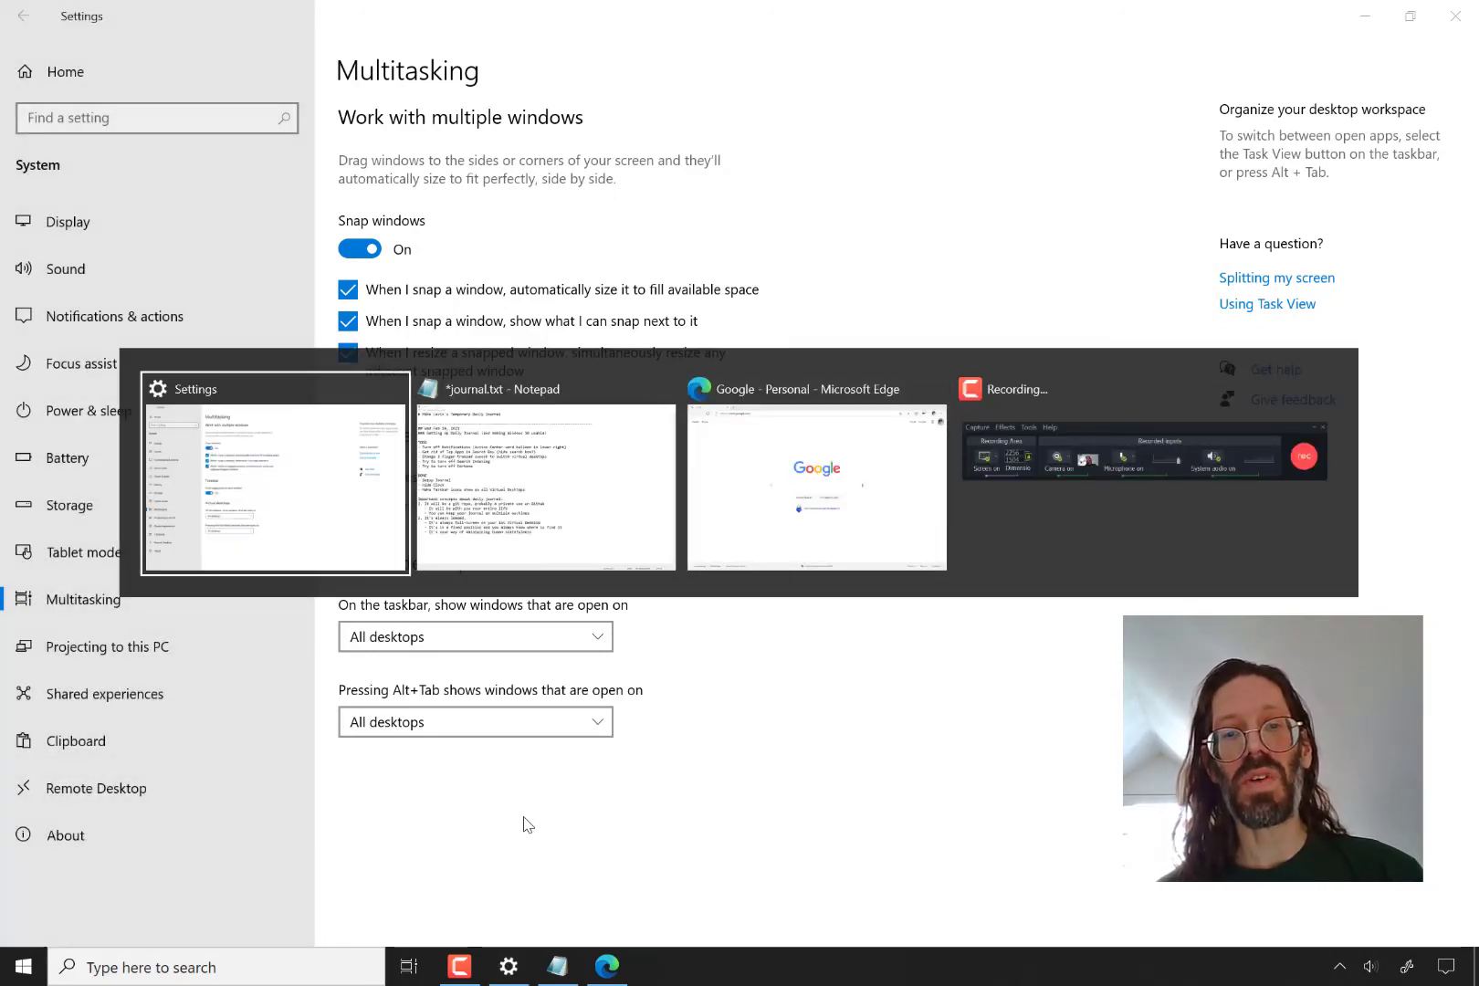
key(alt+shift+Tab)
key(alt+shift+Tab)
key(alt+Tab)
key(alt+Tab)
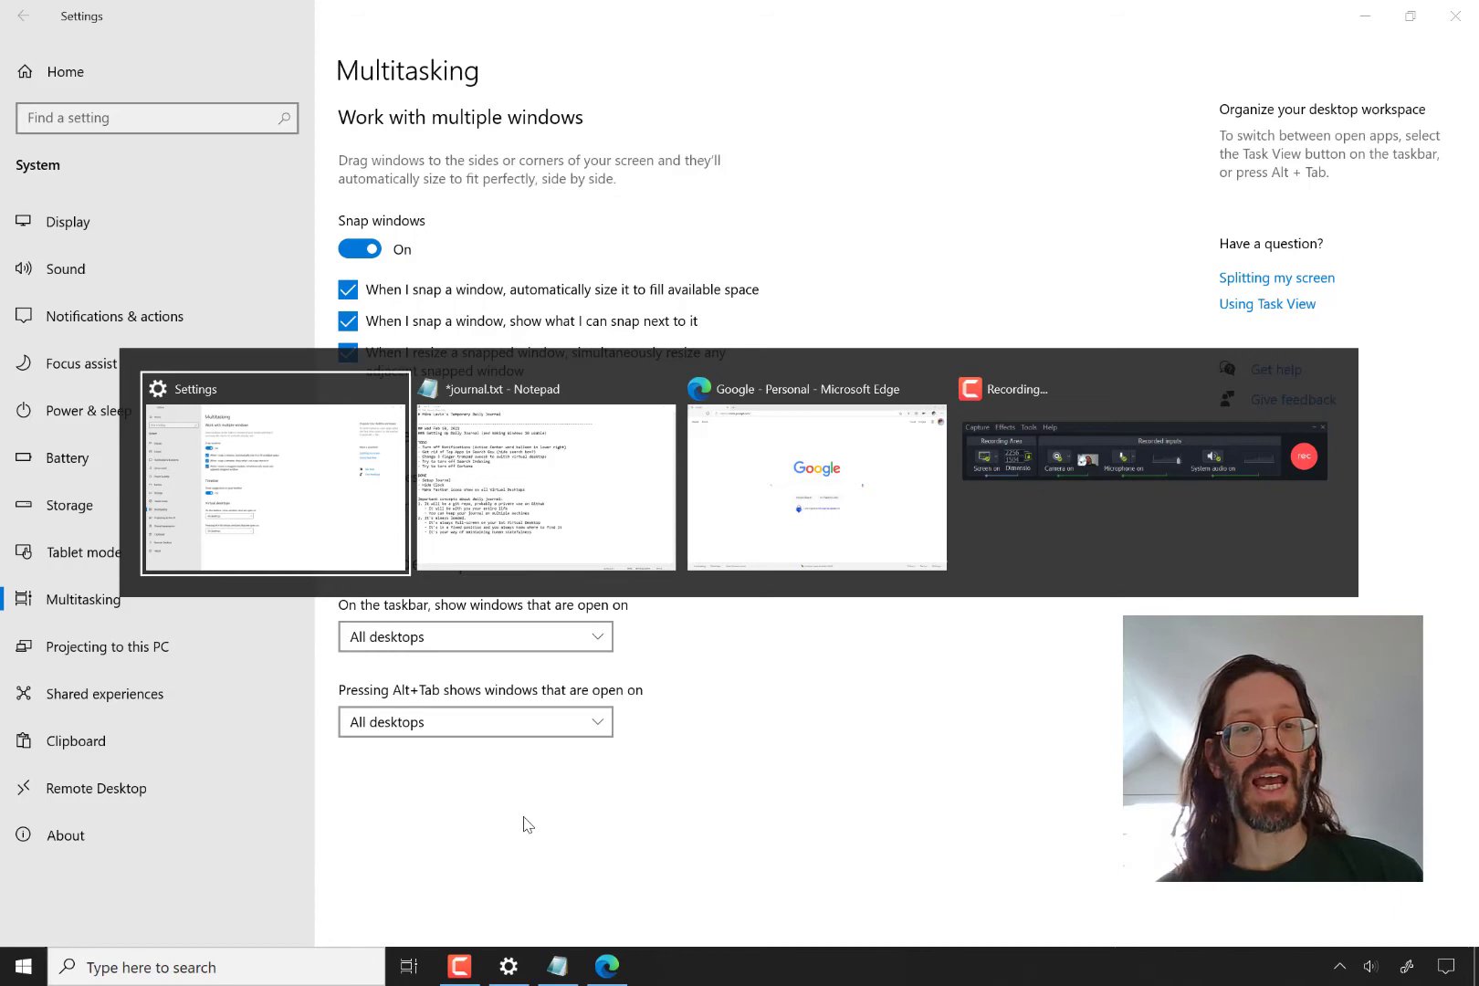
key(alt+Tab)
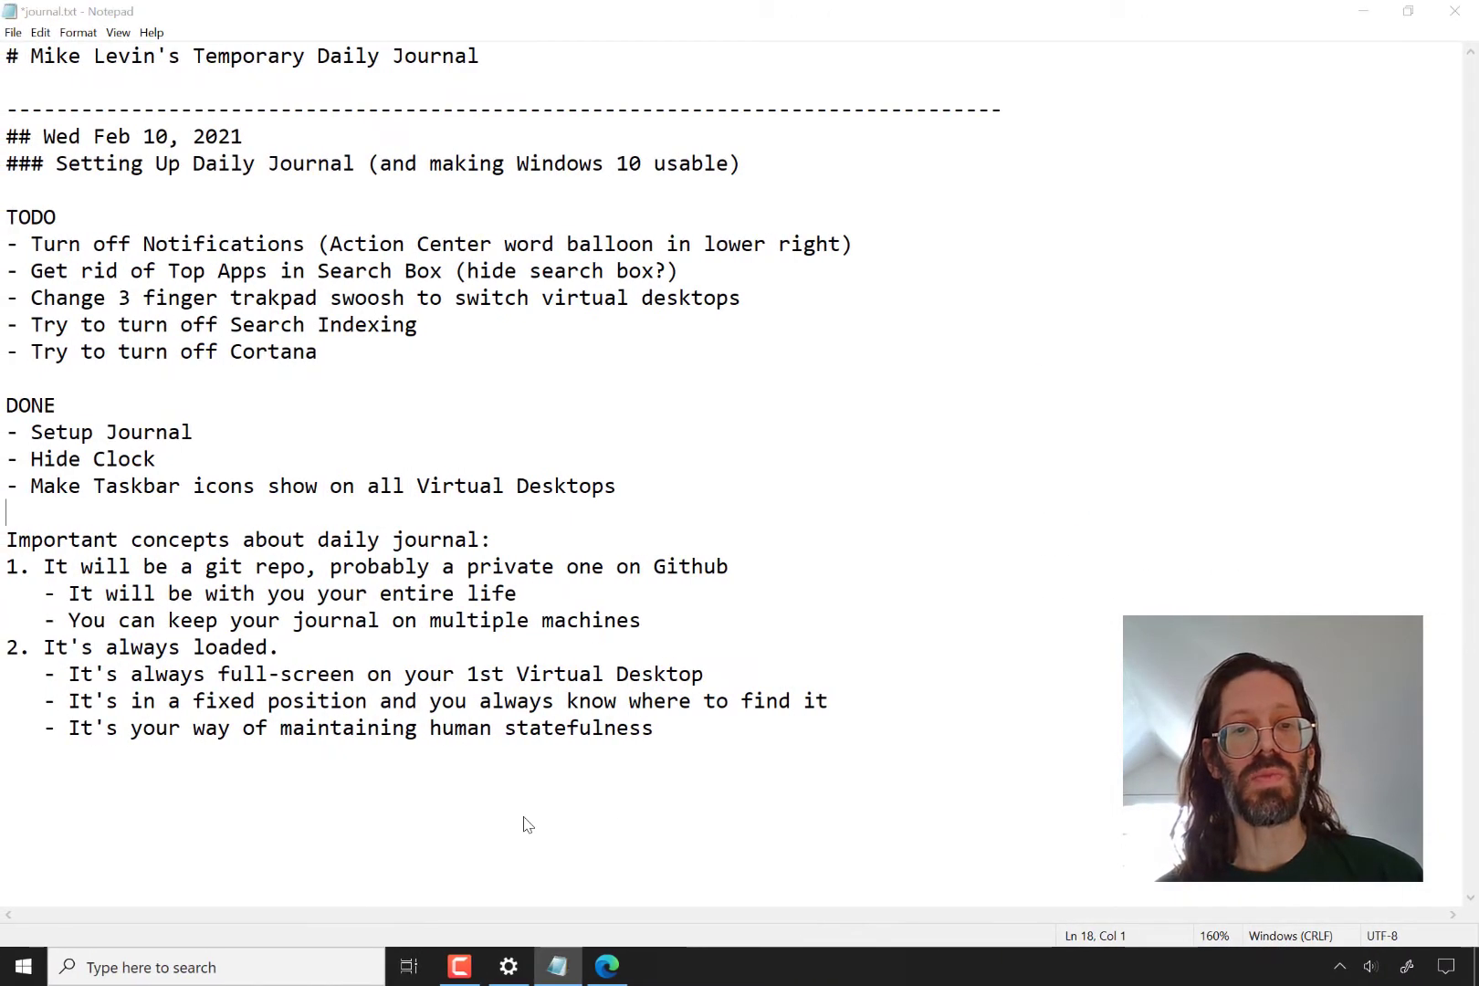
key(alt+shift+Tab)
key(alt+shift+Tab)
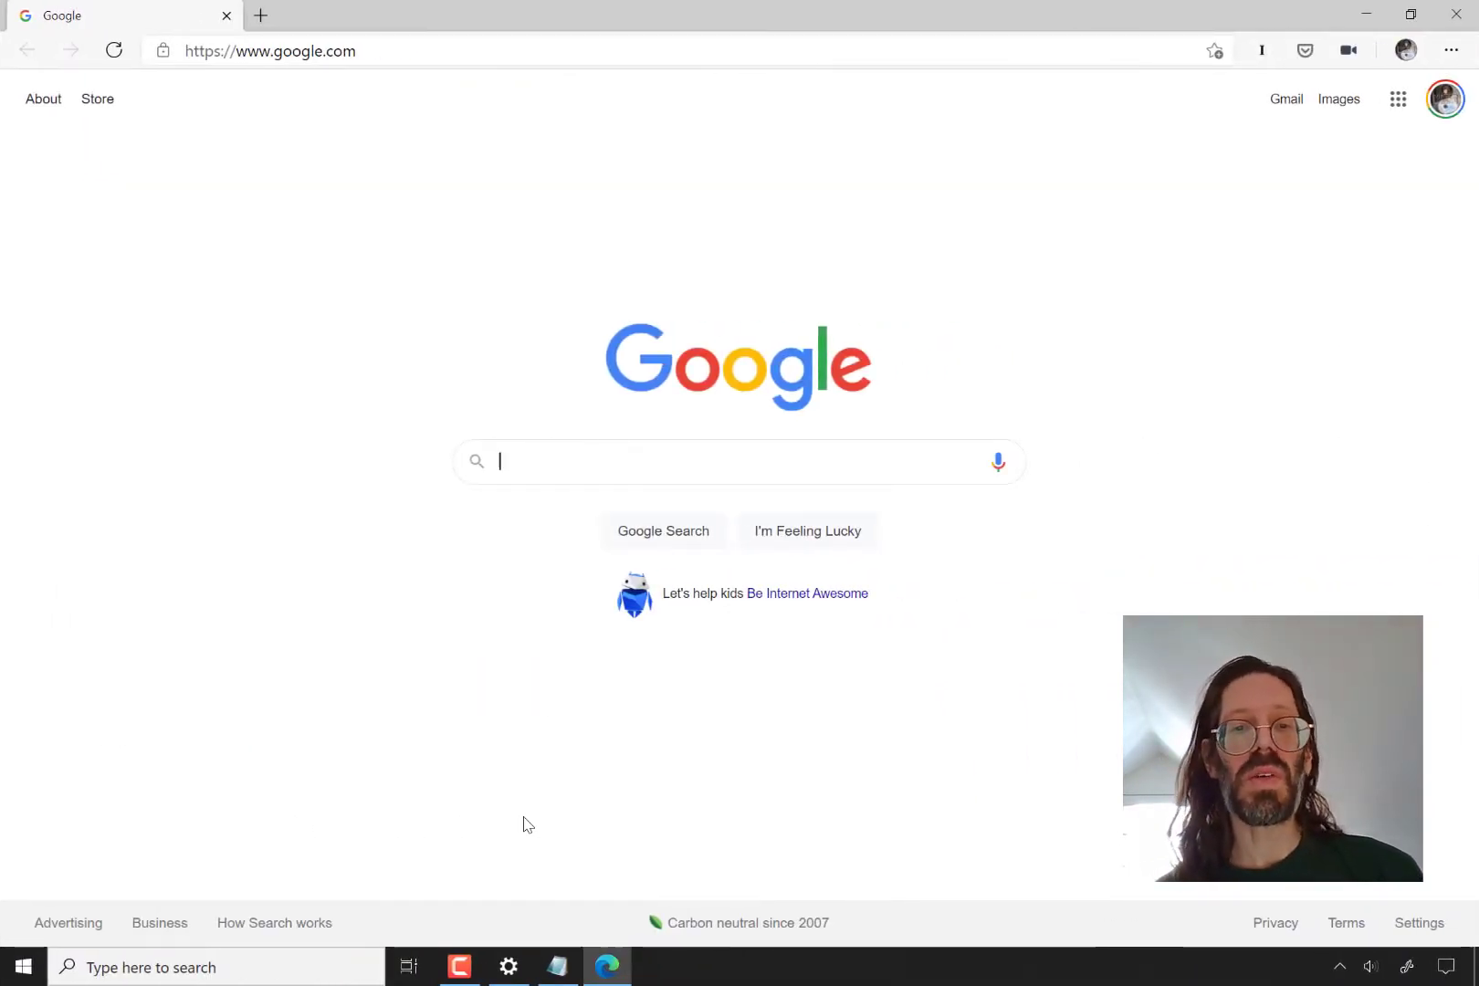
key(super+Tab)
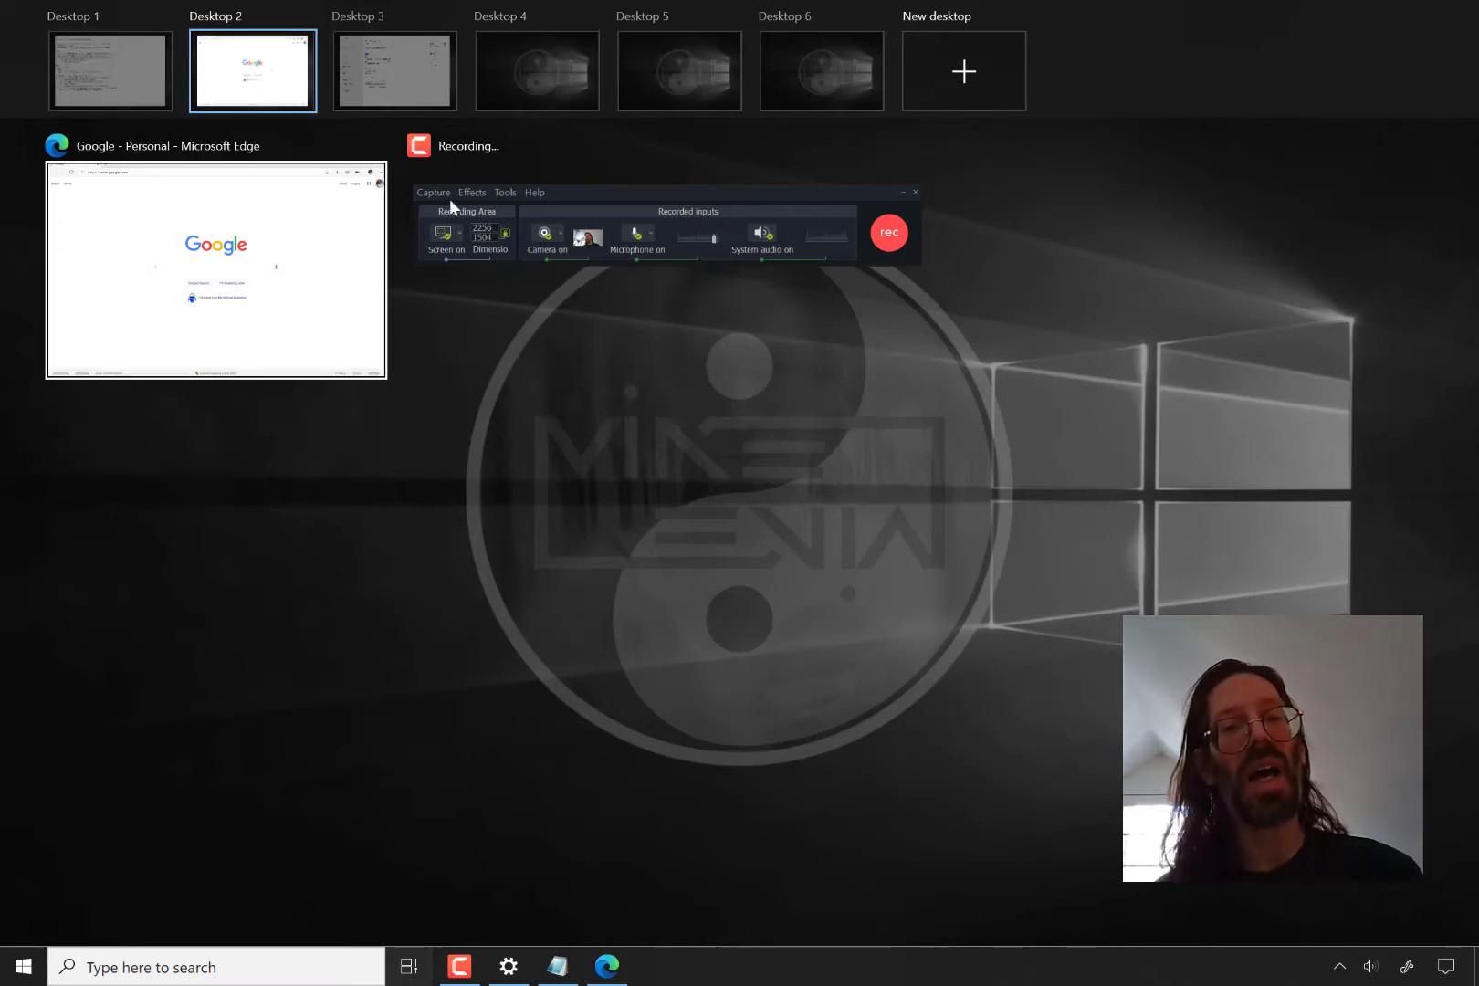
click(123, 89)
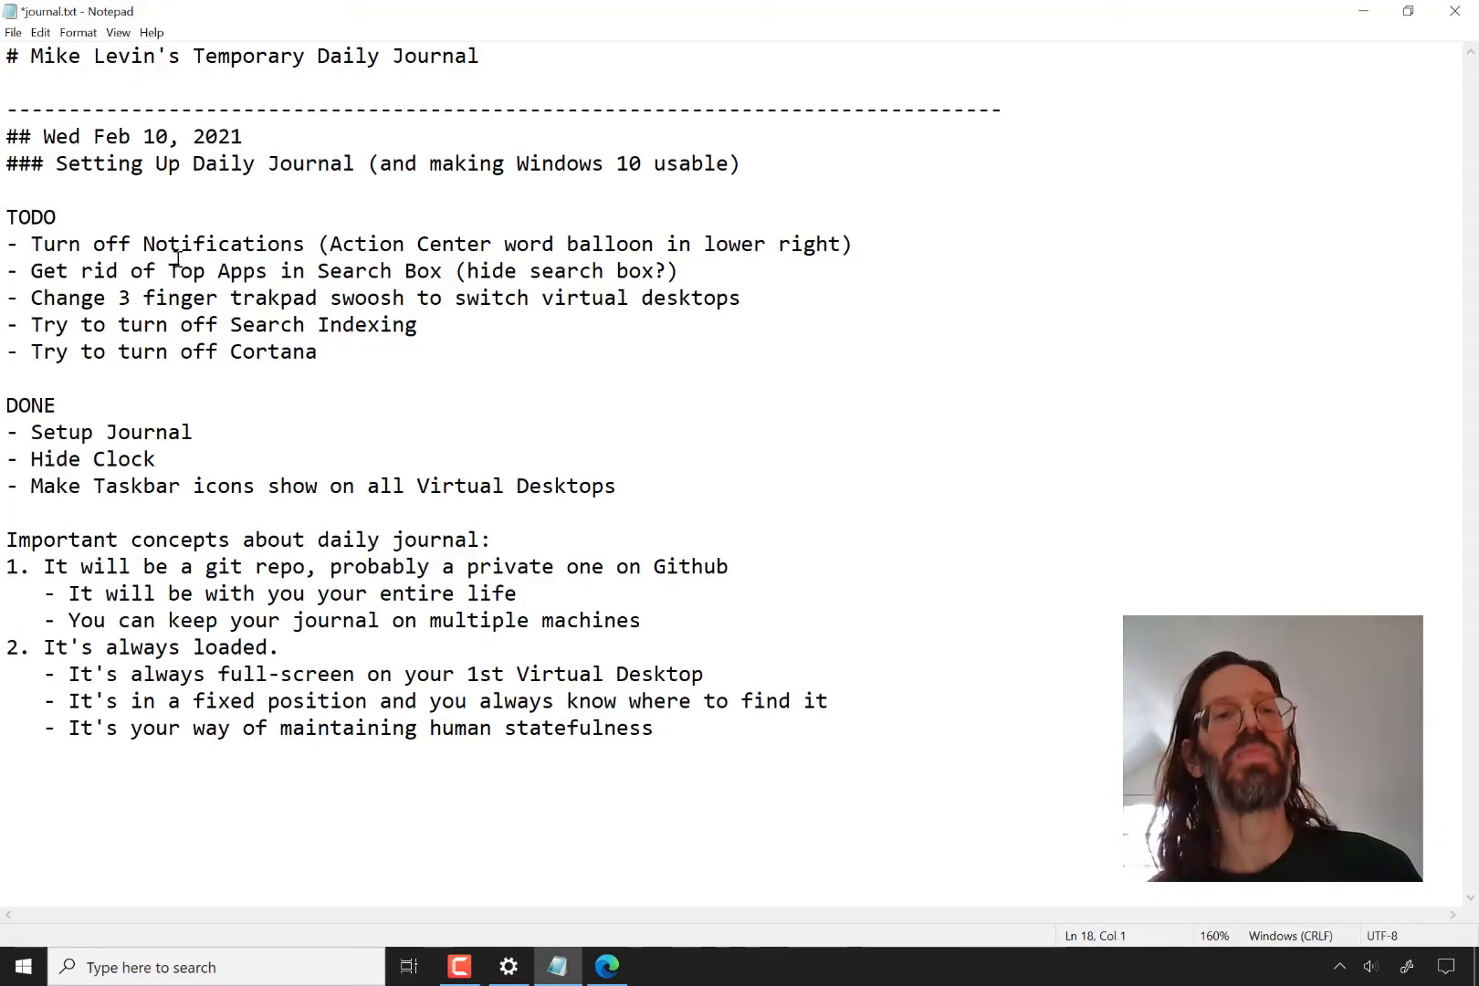
click(509, 969)
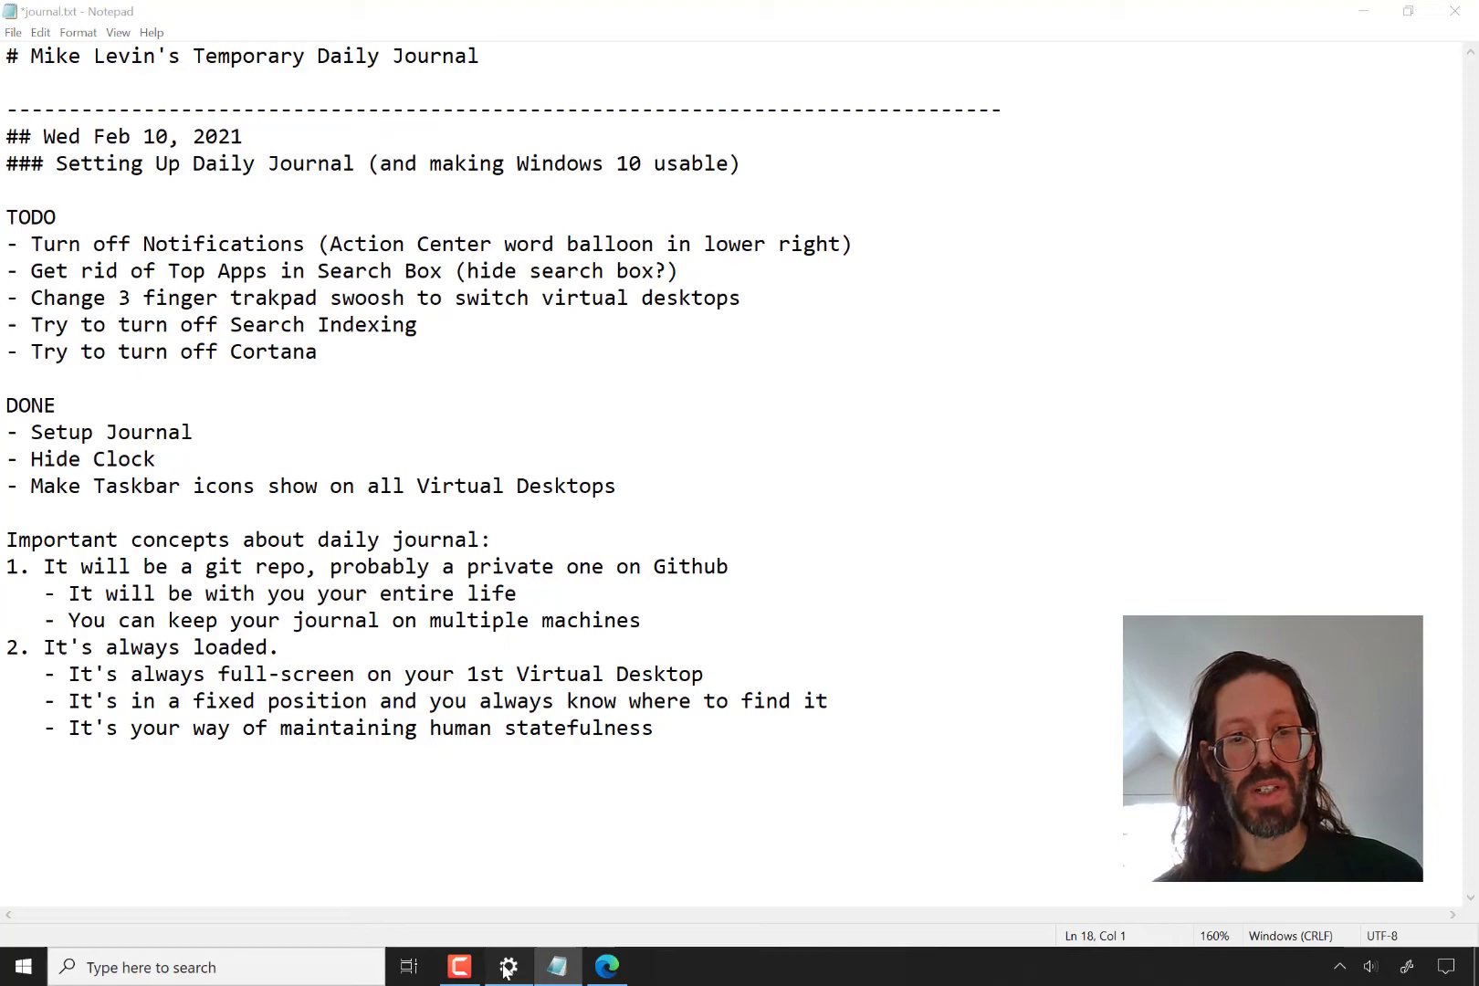
click(557, 967)
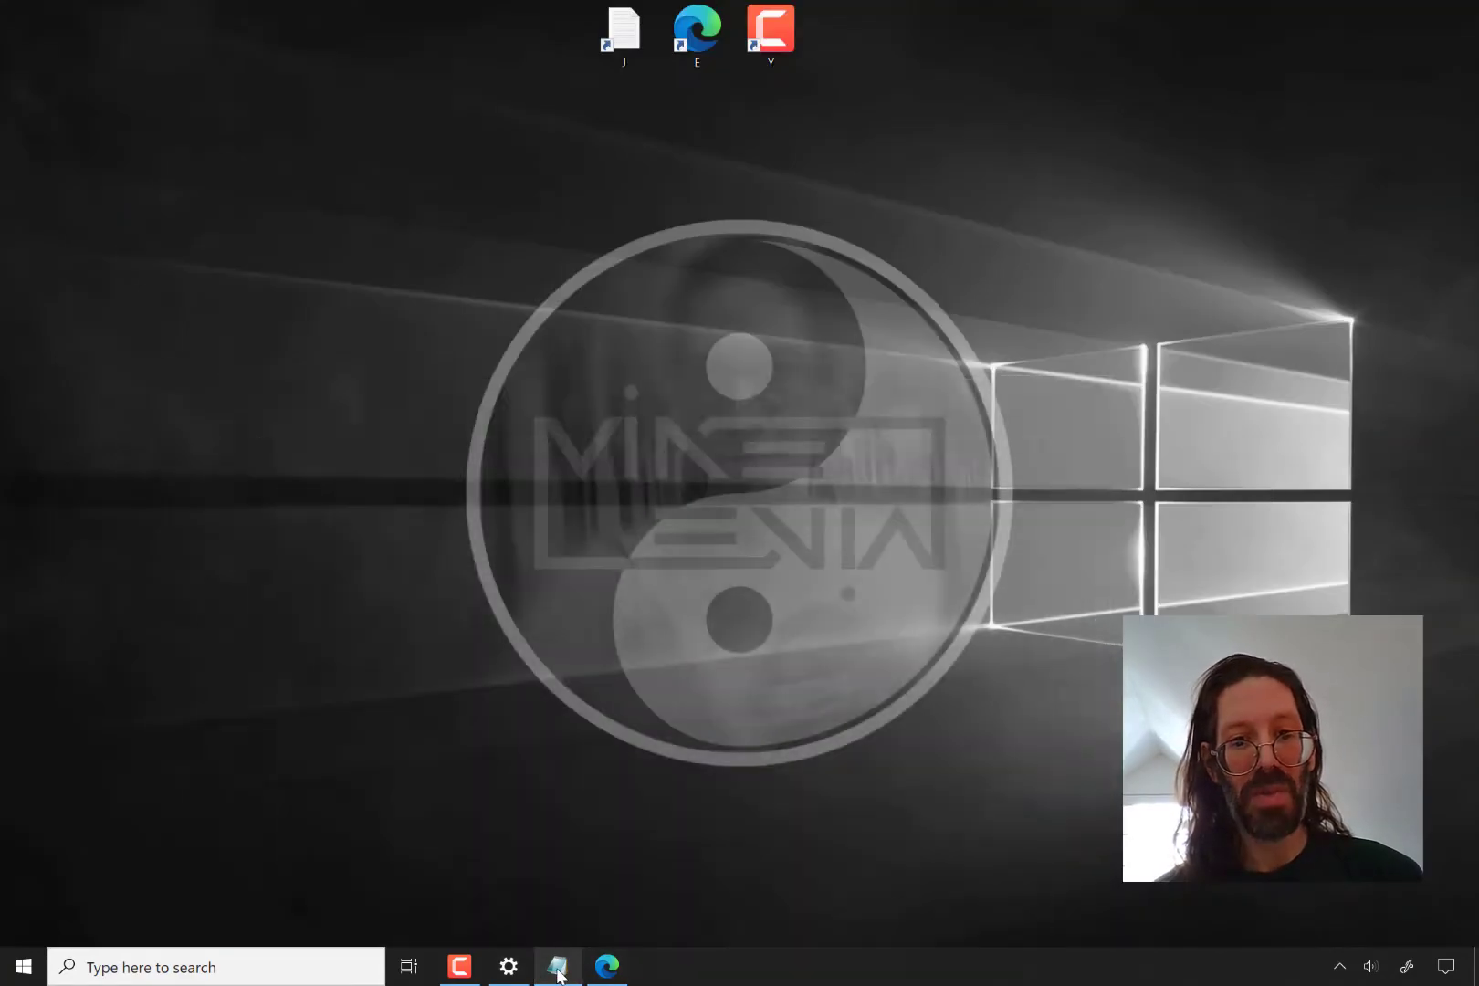
click(557, 966)
click(409, 966)
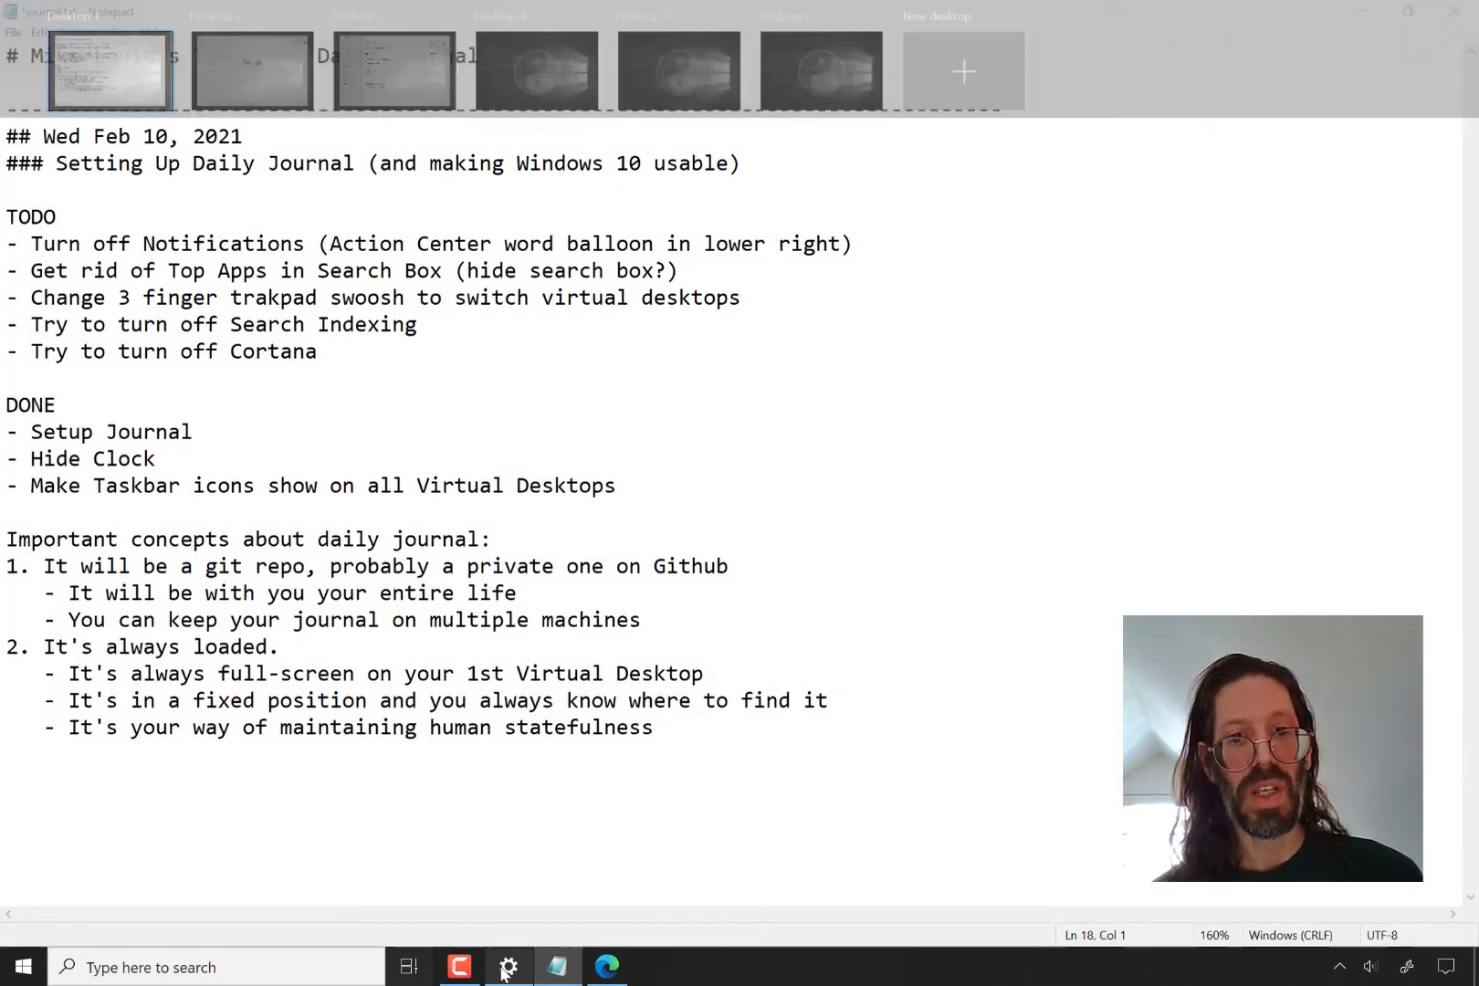
click(395, 80)
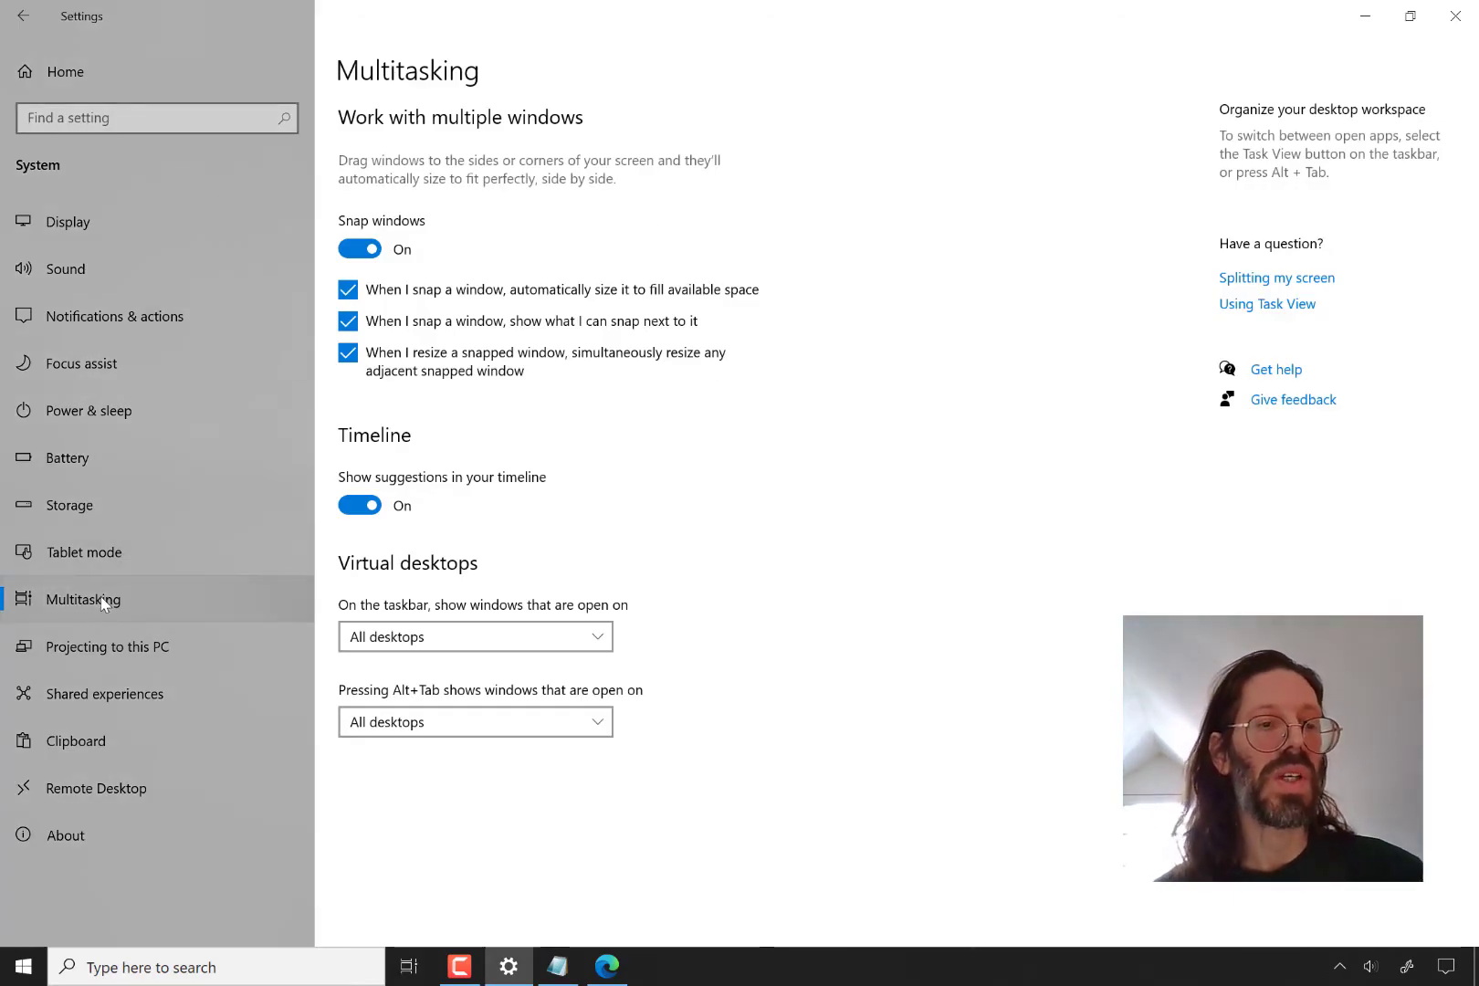
Under Devices > Touchpad, set three-finger swipes to 'Switch desktops and show desktop'.
click(61, 77)
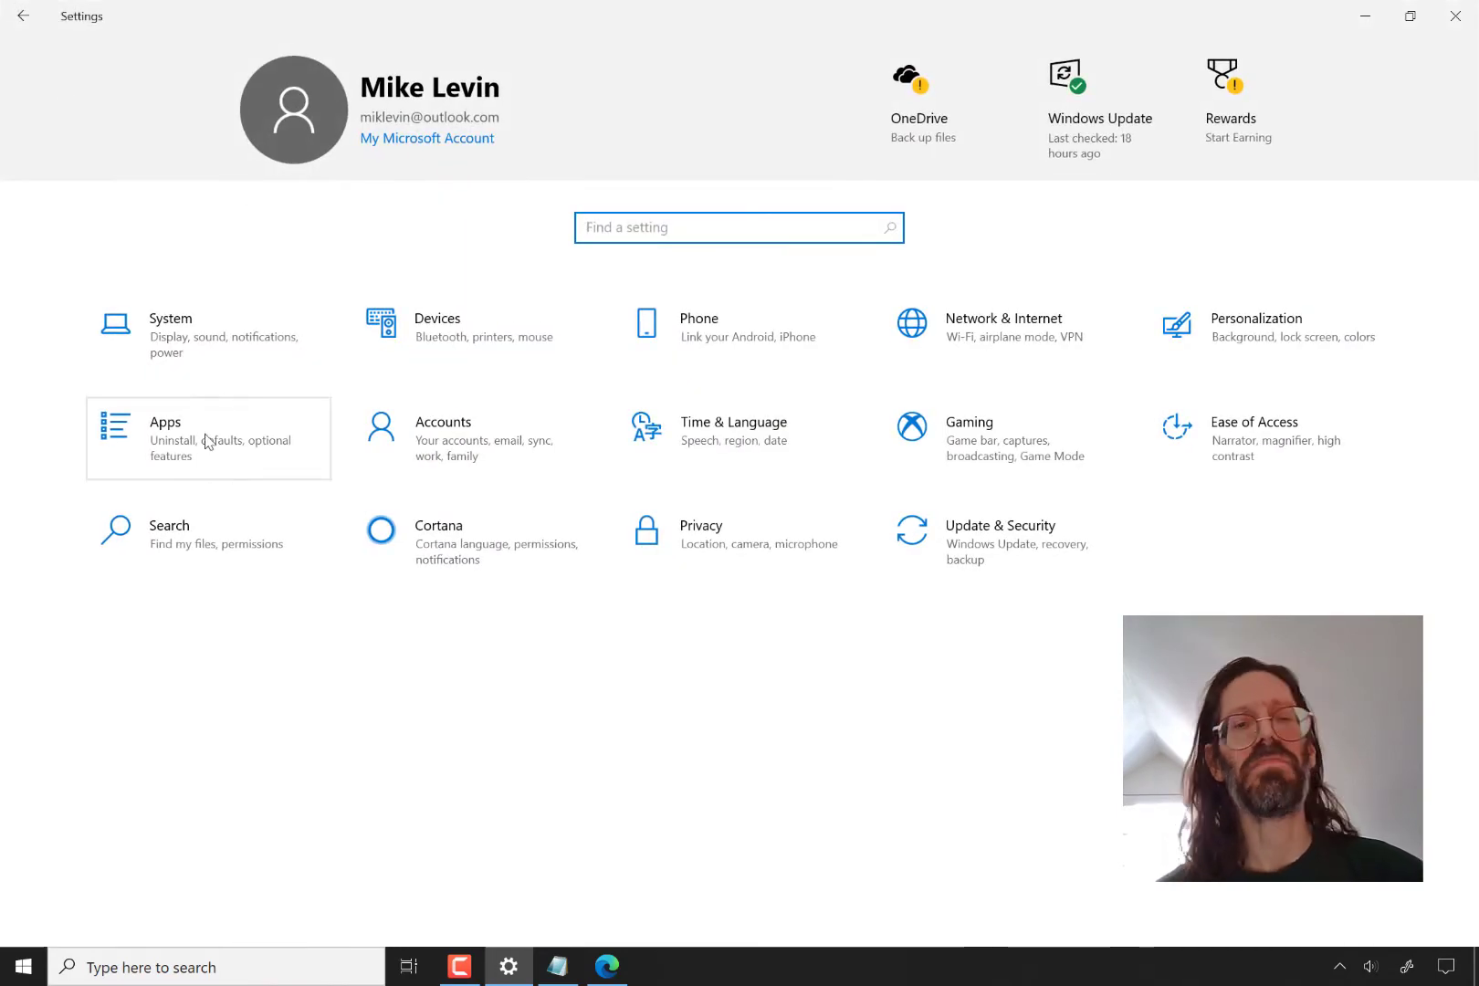
click(428, 319)
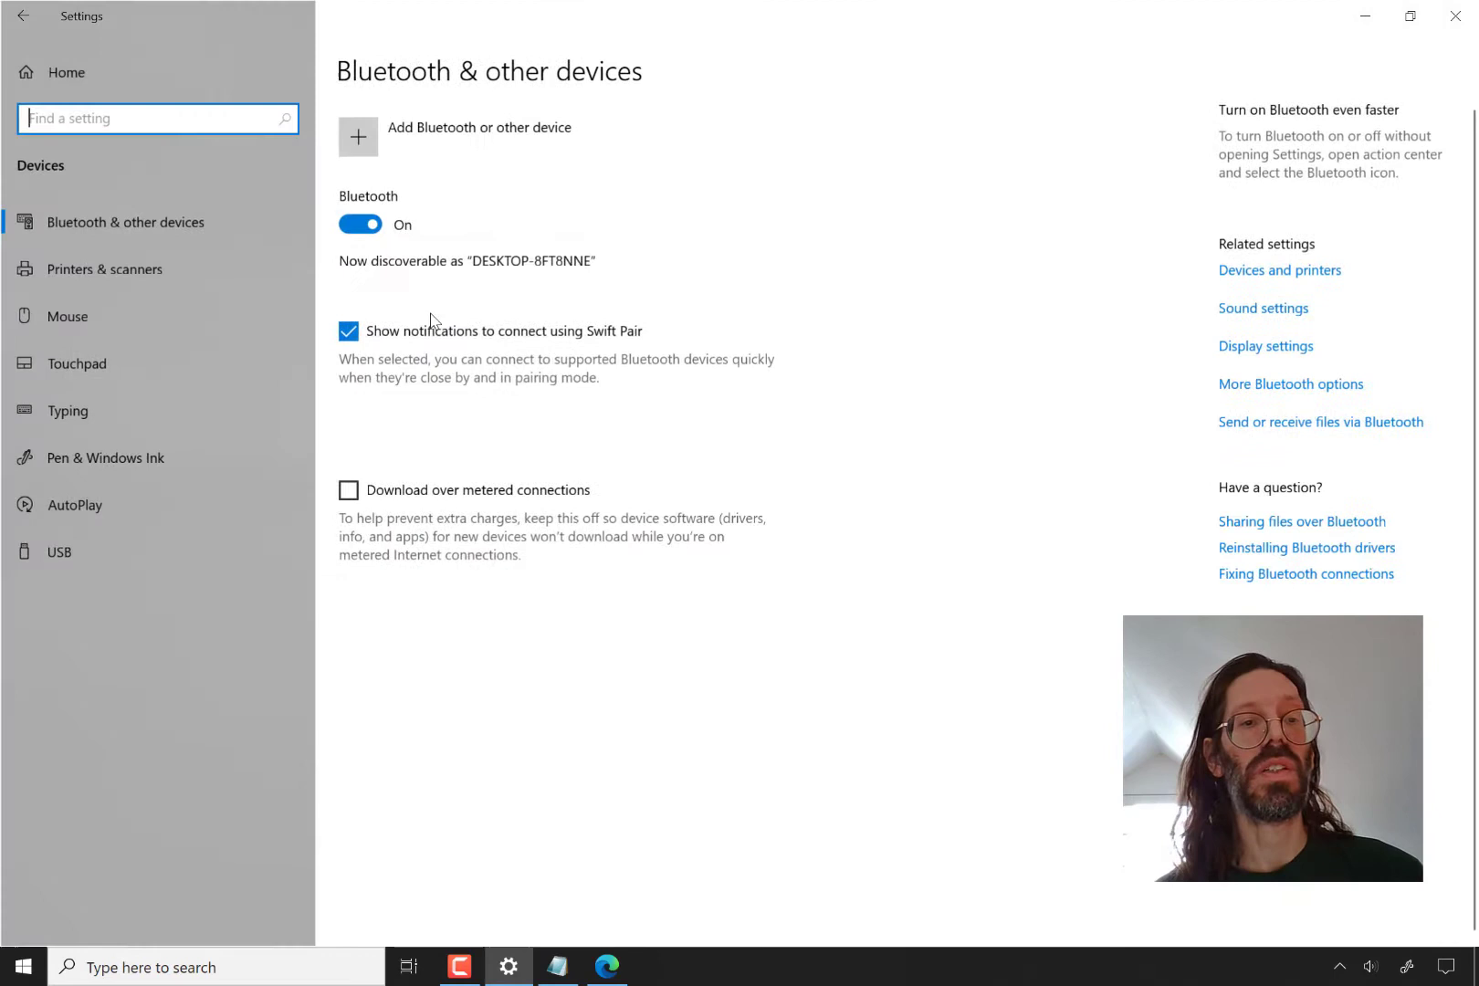
click(105, 366)
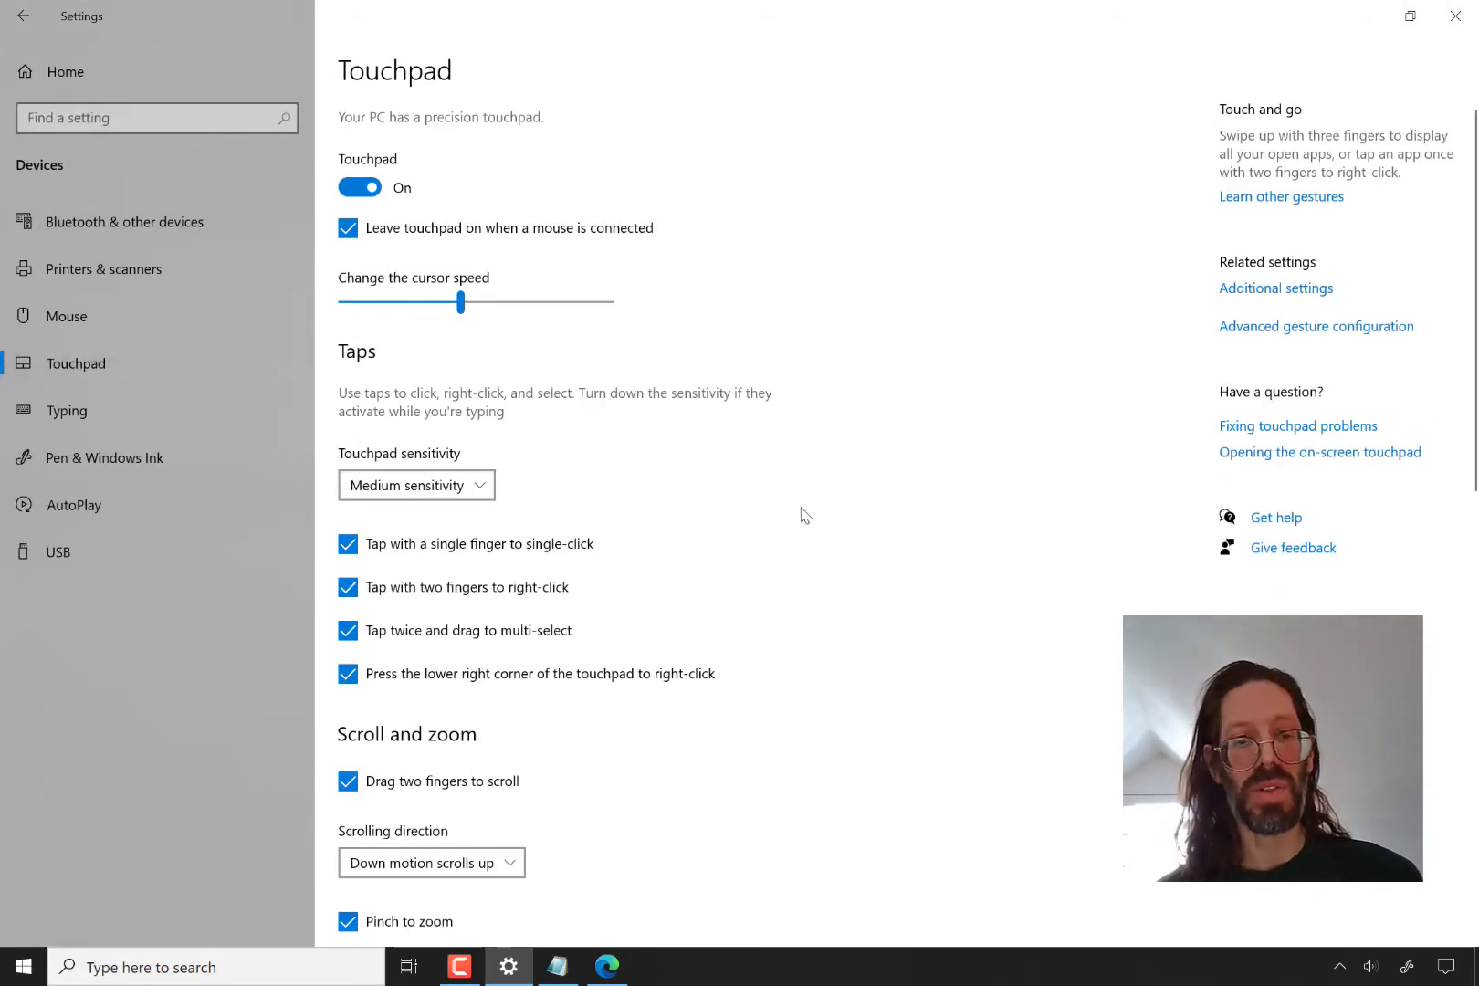
scroll(738, 794, down, 8)
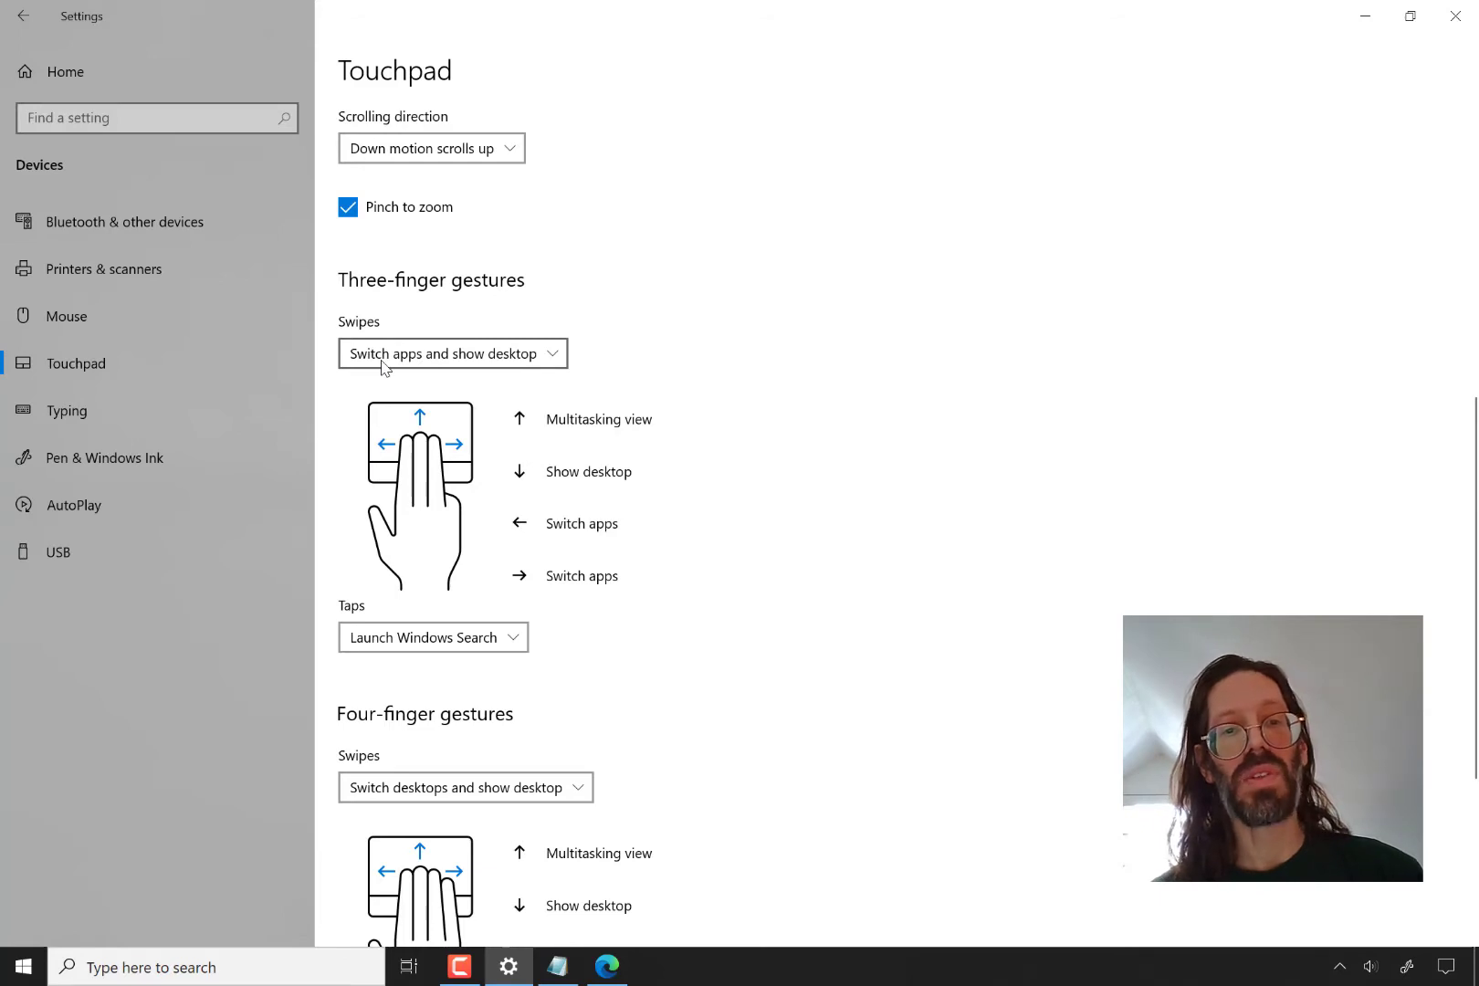
click(382, 364)
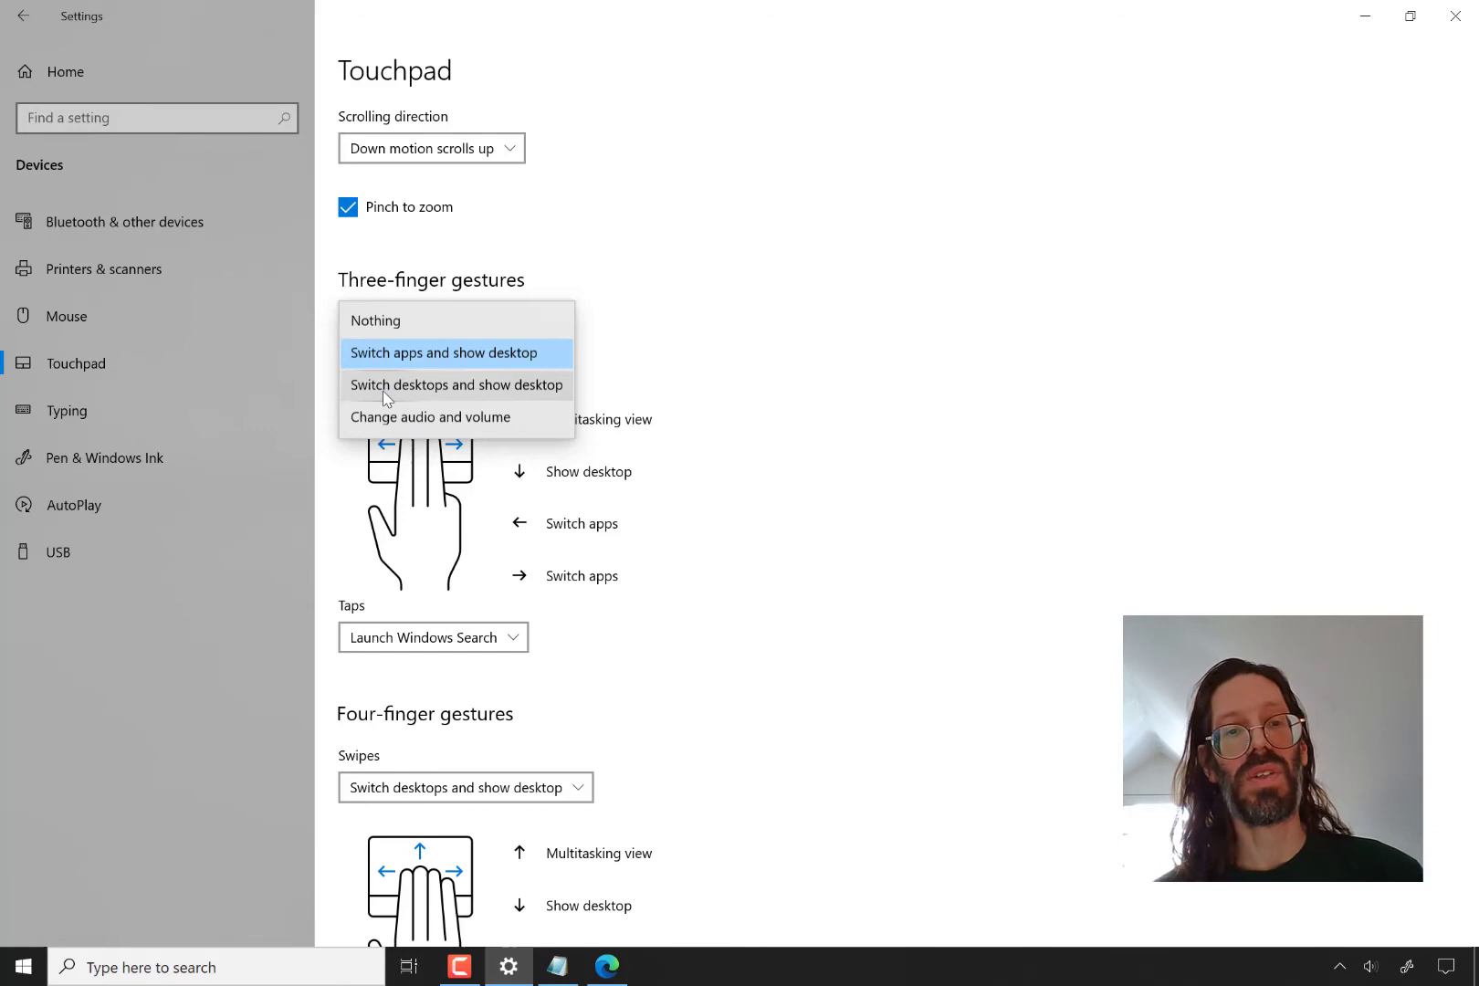
click(386, 394)
scroll(661, 457, down, 5)
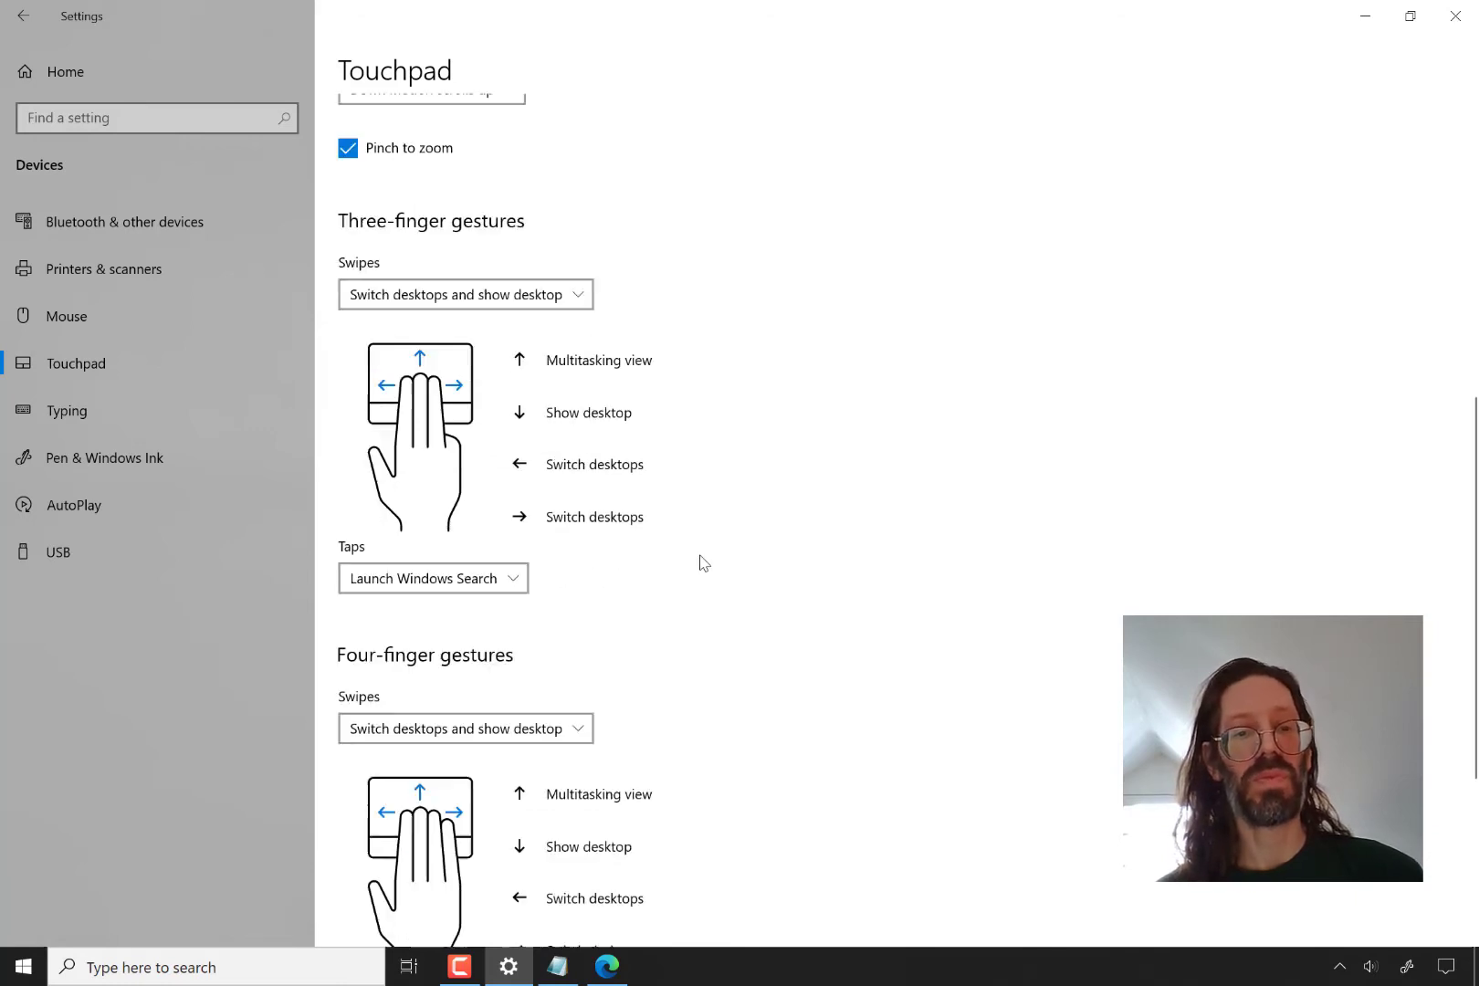
scroll(701, 562, up, 6)
scroll(901, 248, up, 5)
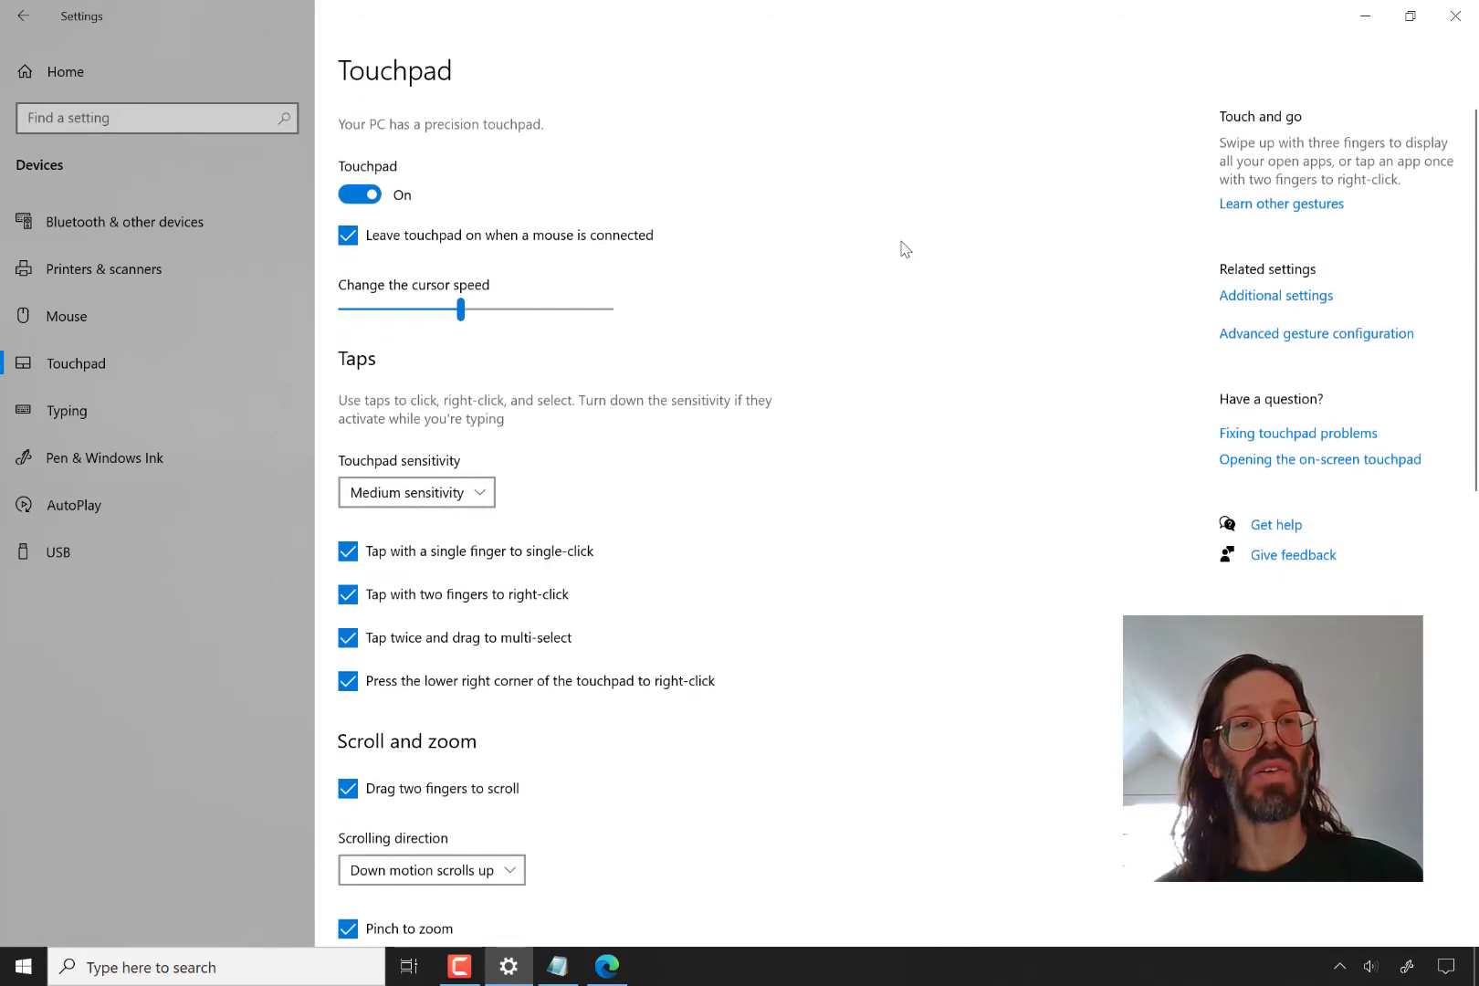
Switch repeatedly between the Google, journal, wallpaper and Touchpad settings desktops, ending on the journal.
key(alt+Tab)
key(alt+Tab)
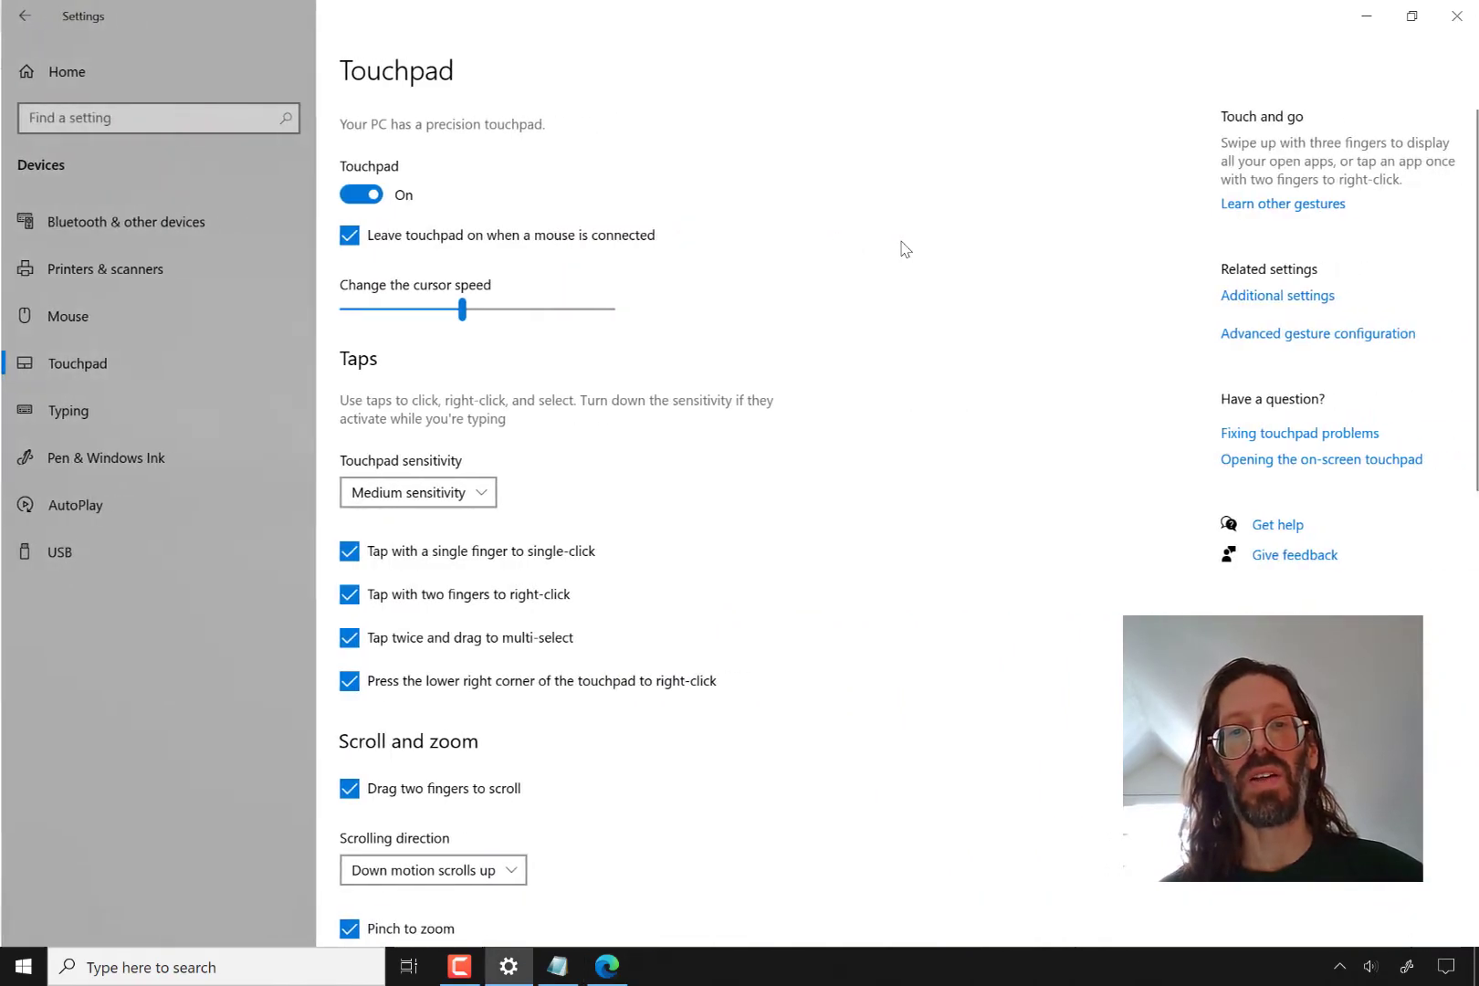
key(ctrl+super+Left)
key(ctrl+super+Left)
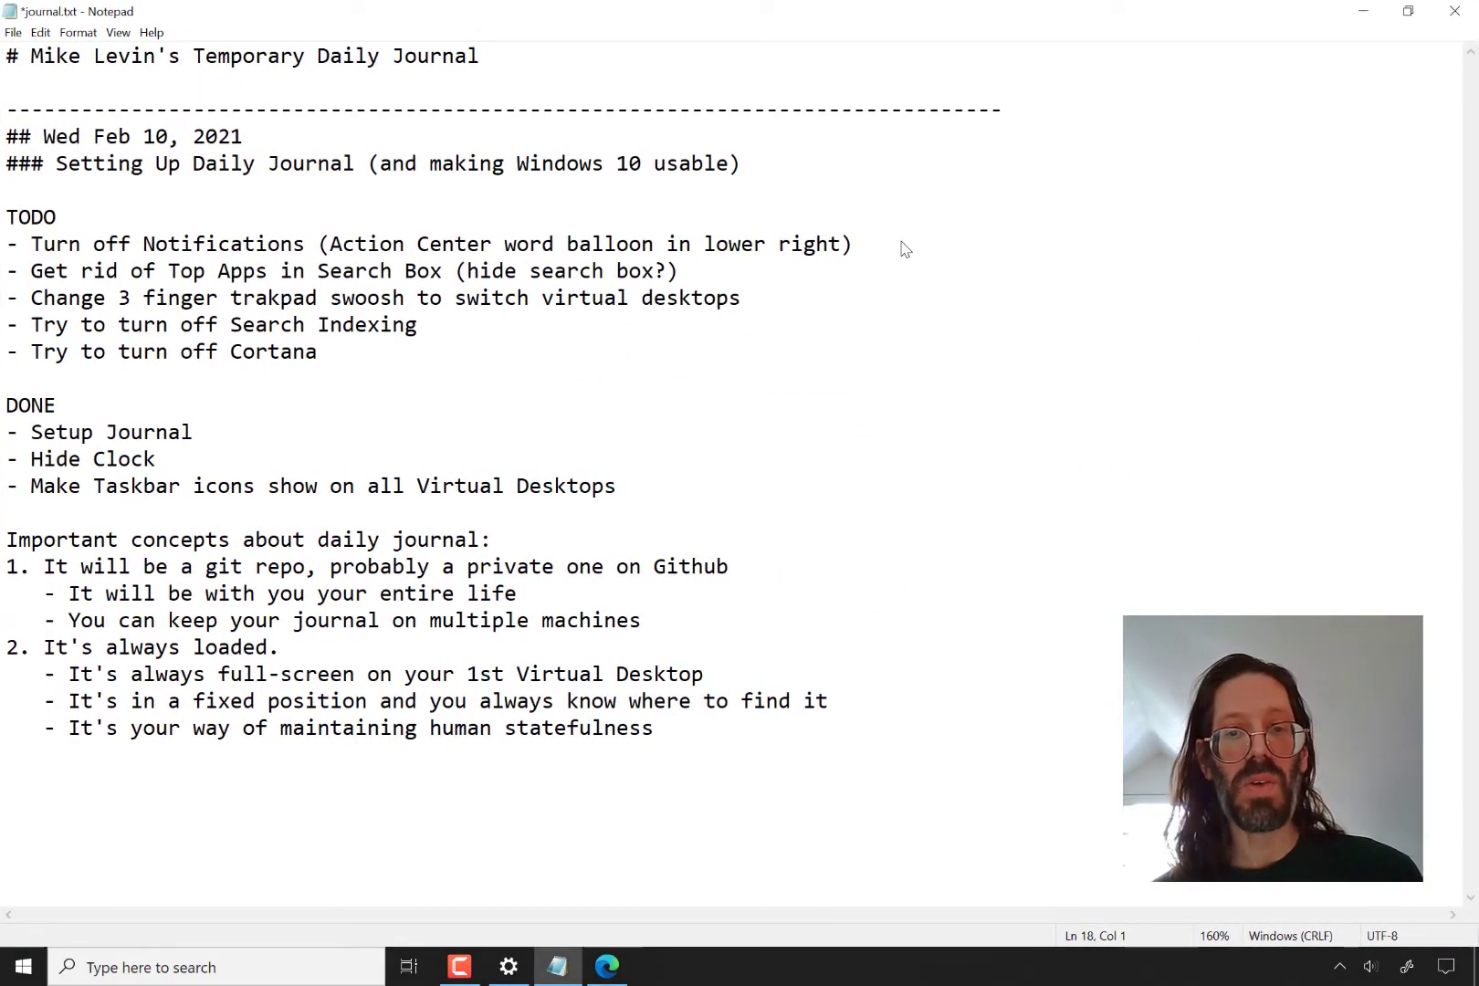
key(ctrl+super+Right)
key(ctrl+super+Right)
key(ctrl+super+Right)
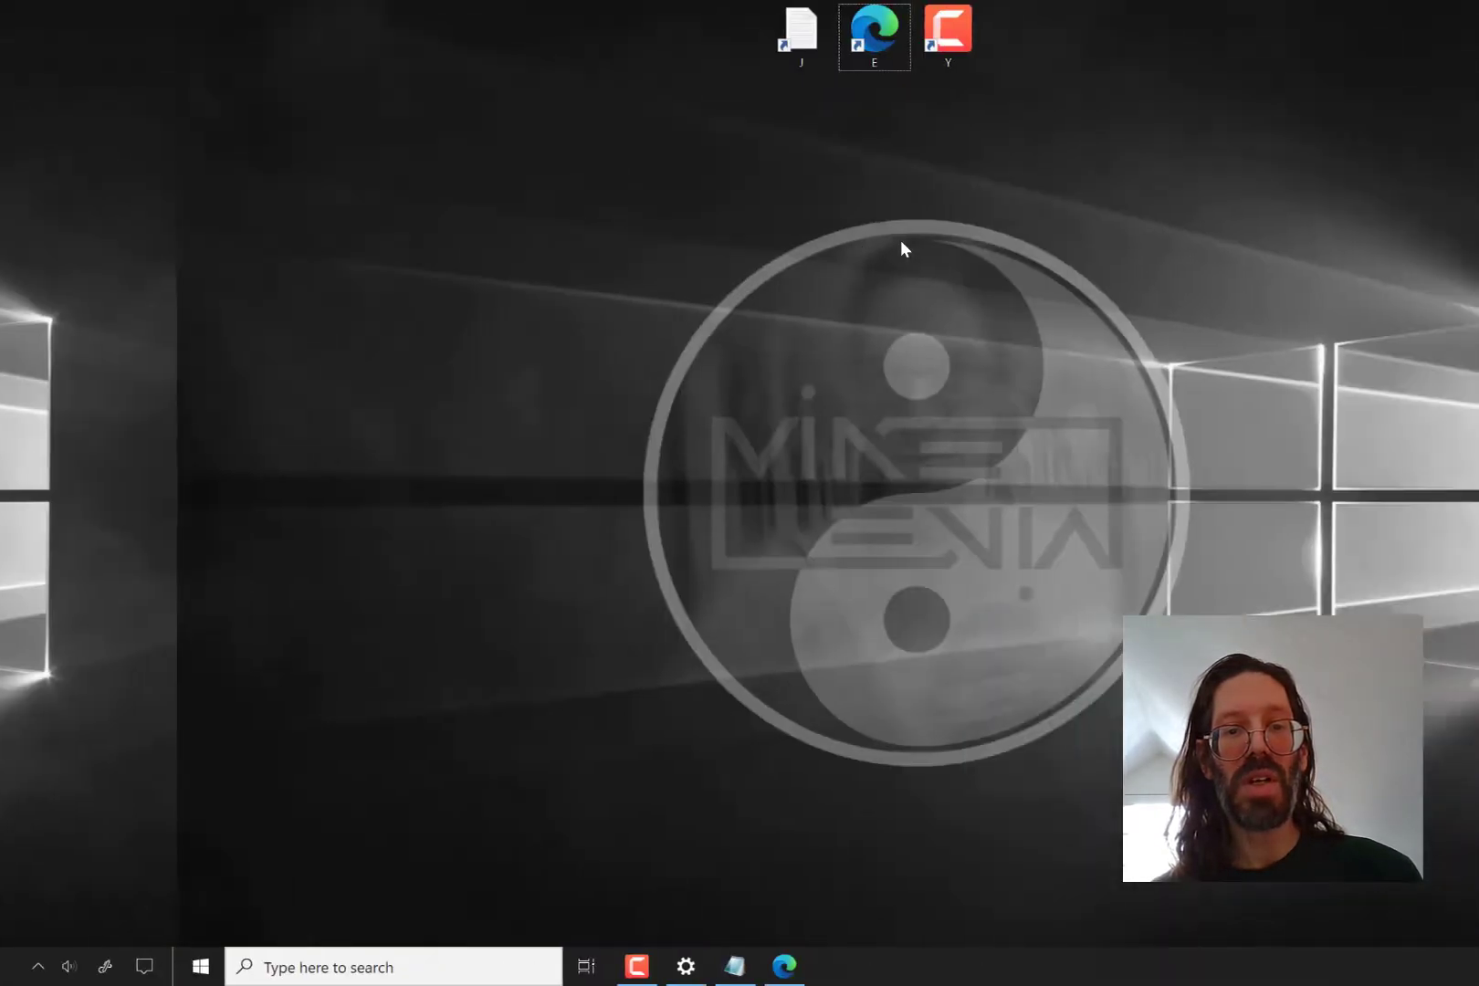
key(ctrl+super+Left)
key(ctrl+super+Left)
key(ctrl+super+Left)
key(ctrl+super+Right)
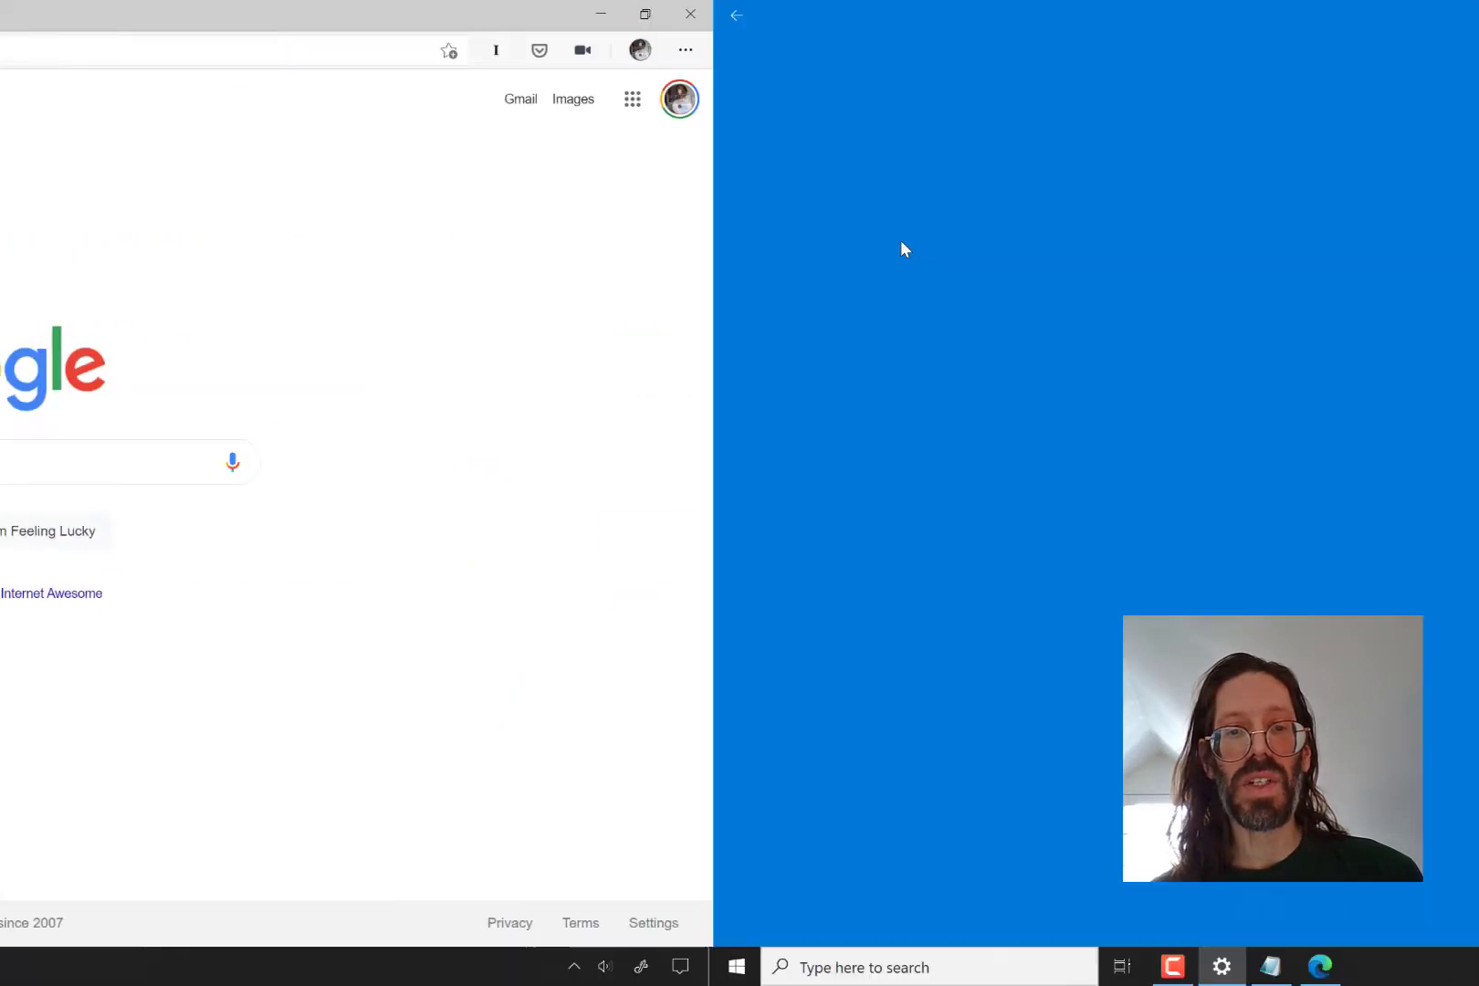
key(ctrl+super+Left)
key(ctrl+super+Left)
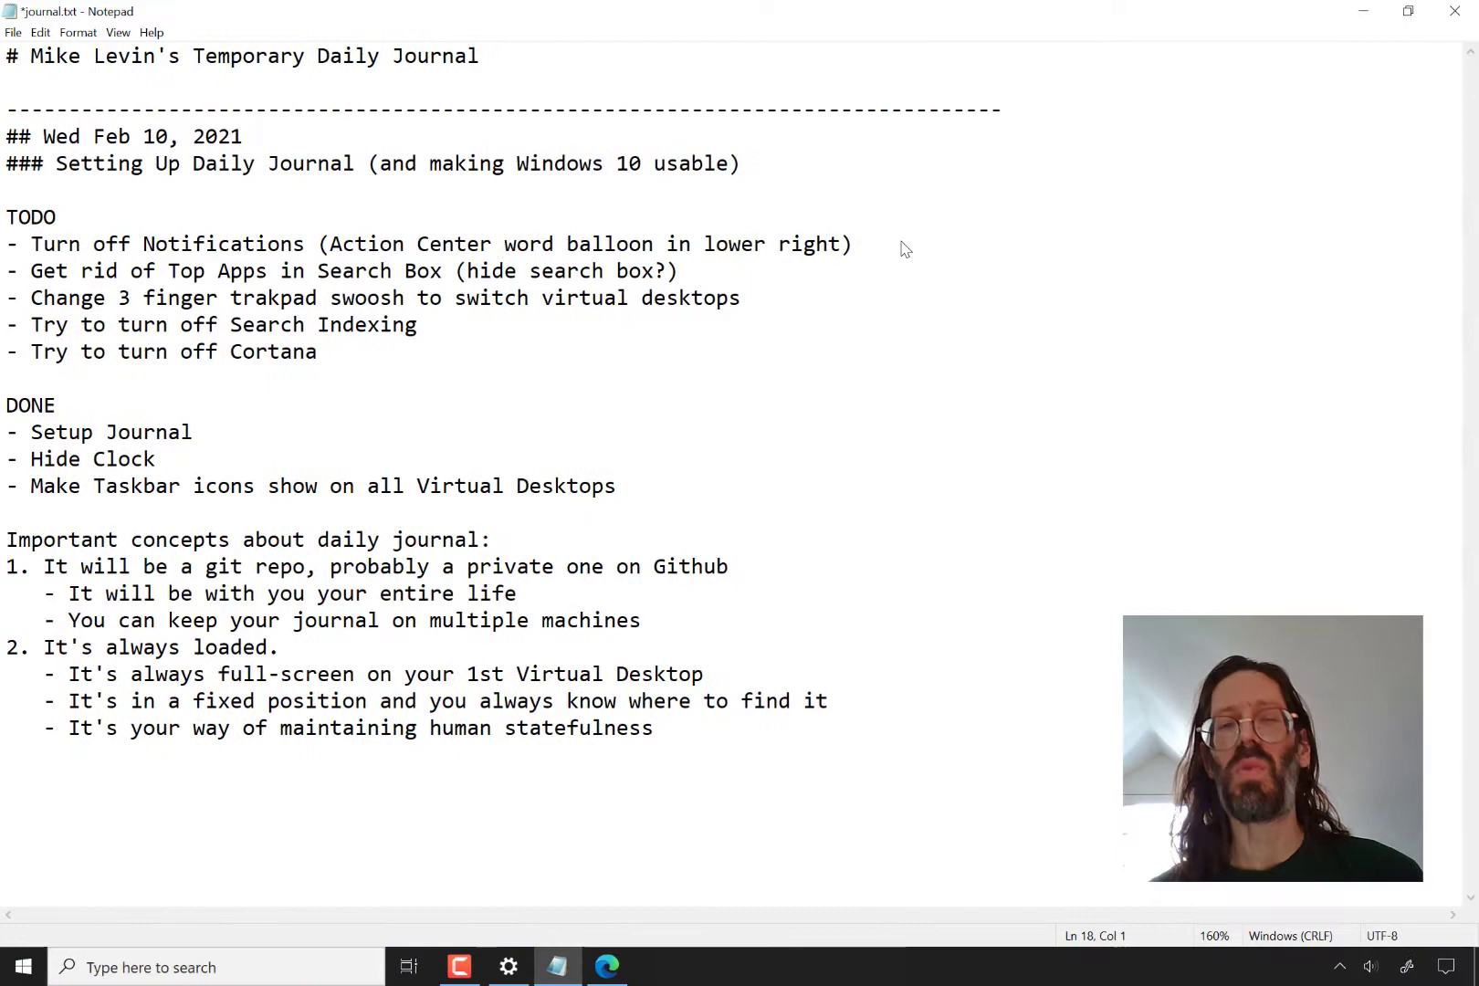
key(ctrl+super+Right)
key(ctrl+super+Right)
key(ctrl+super+Right)
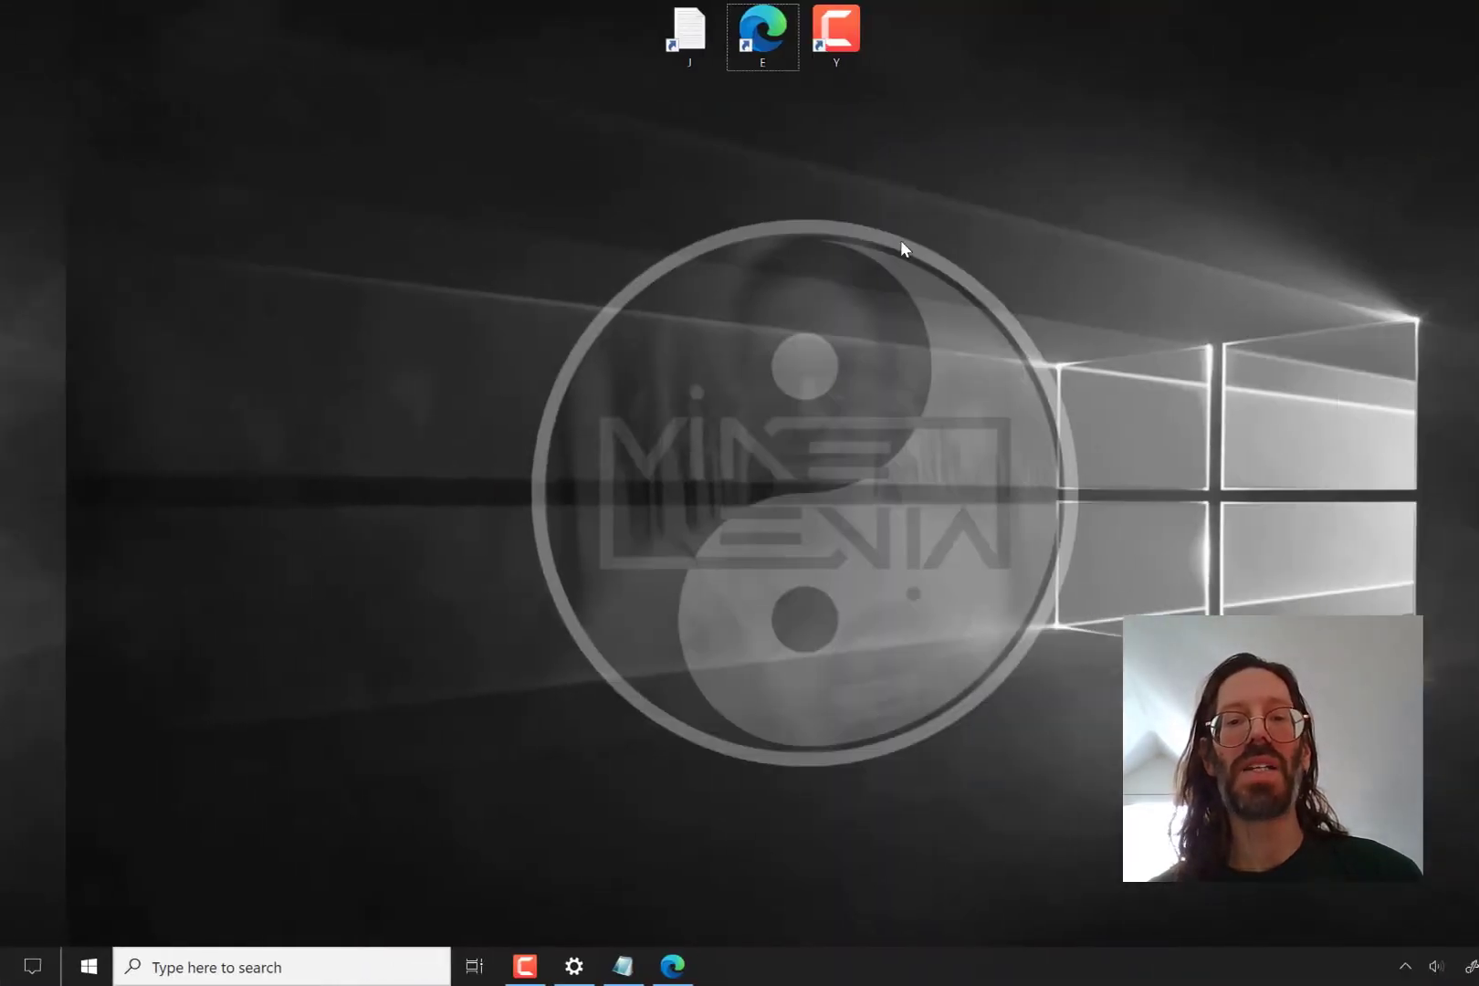
key(ctrl+super+Right)
key(ctrl+super+Left)
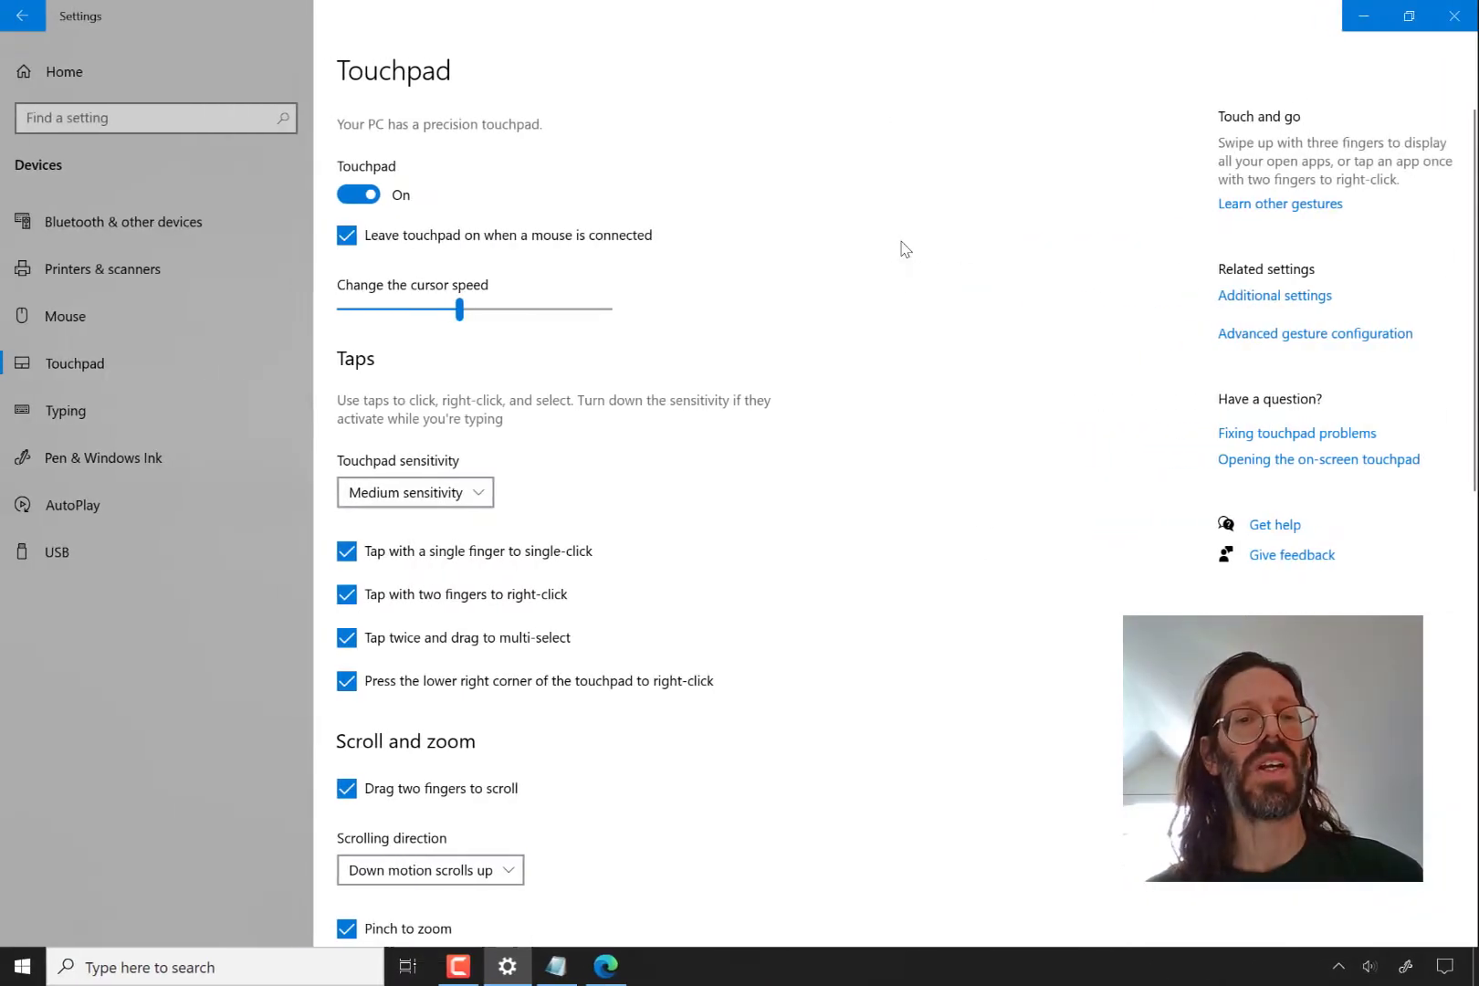
key(ctrl+super+Left)
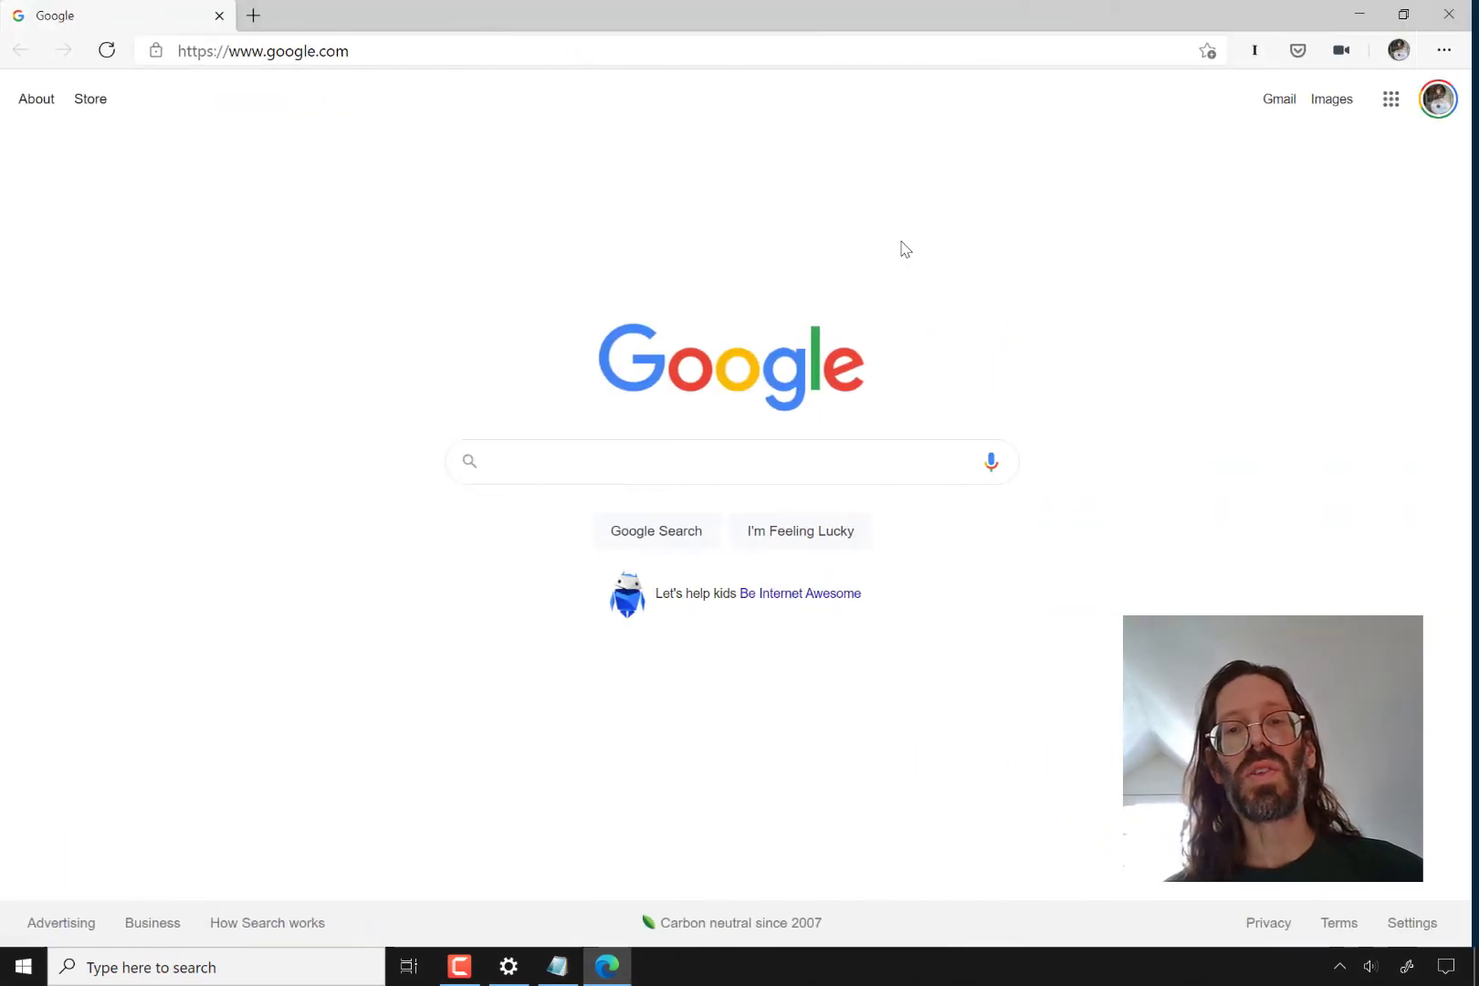
key(ctrl+super+Left)
key(ctrl+super+Right)
key(ctrl+super+Left)
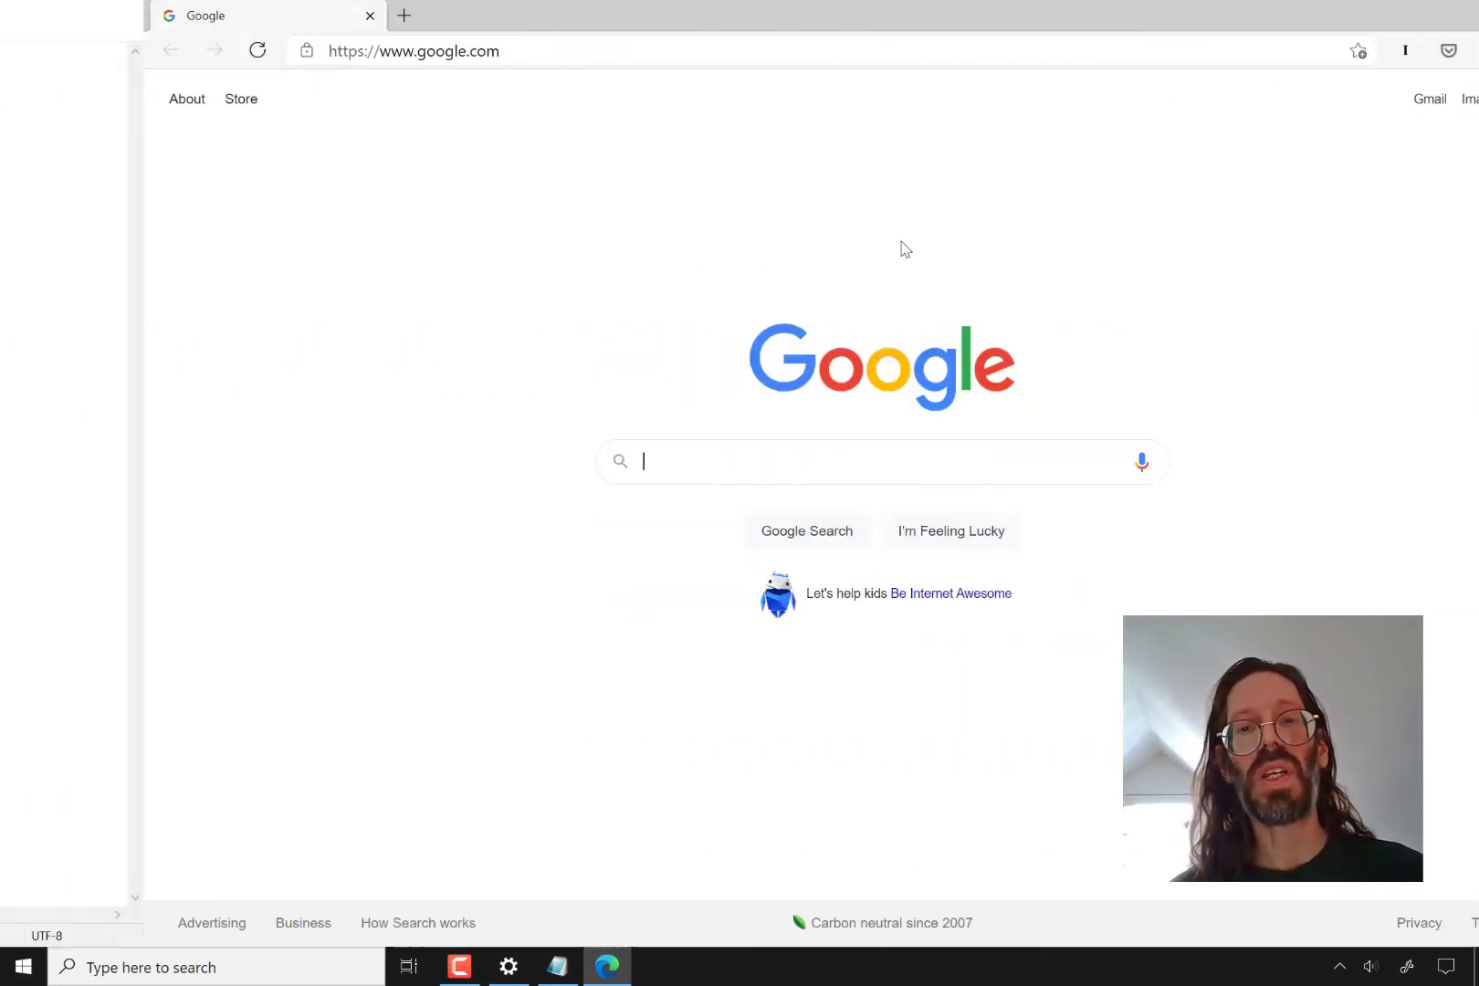
key(ctrl+super+Right)
key(ctrl+super+Right)
key(ctrl+super+Right)
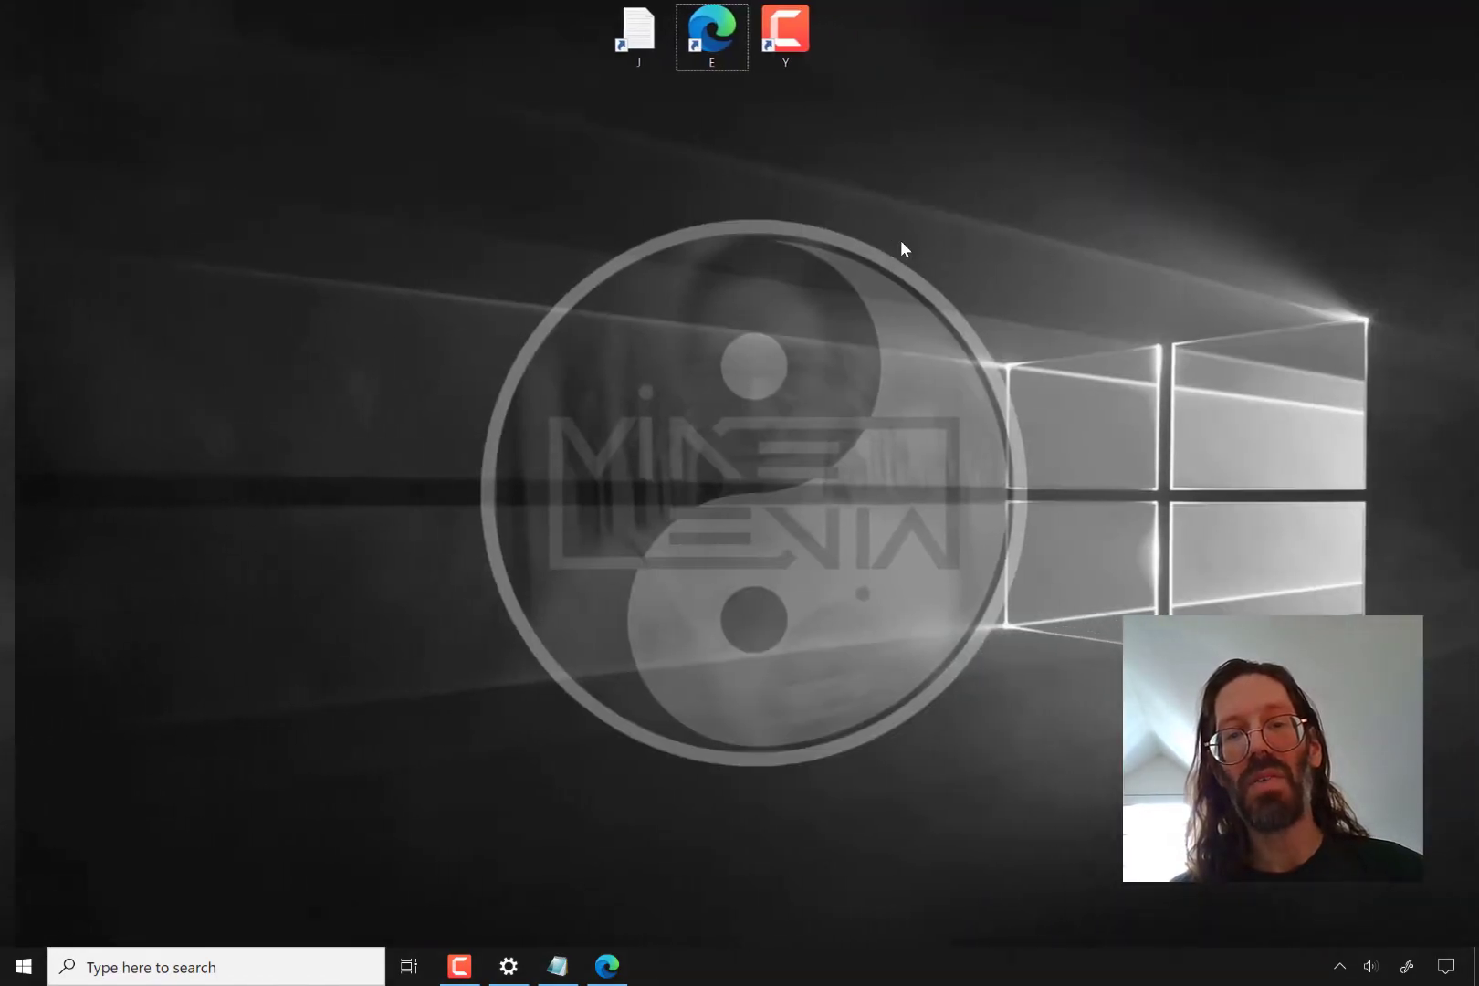
key(ctrl+super+Left)
key(ctrl+super+Right)
key(ctrl+super+Left)
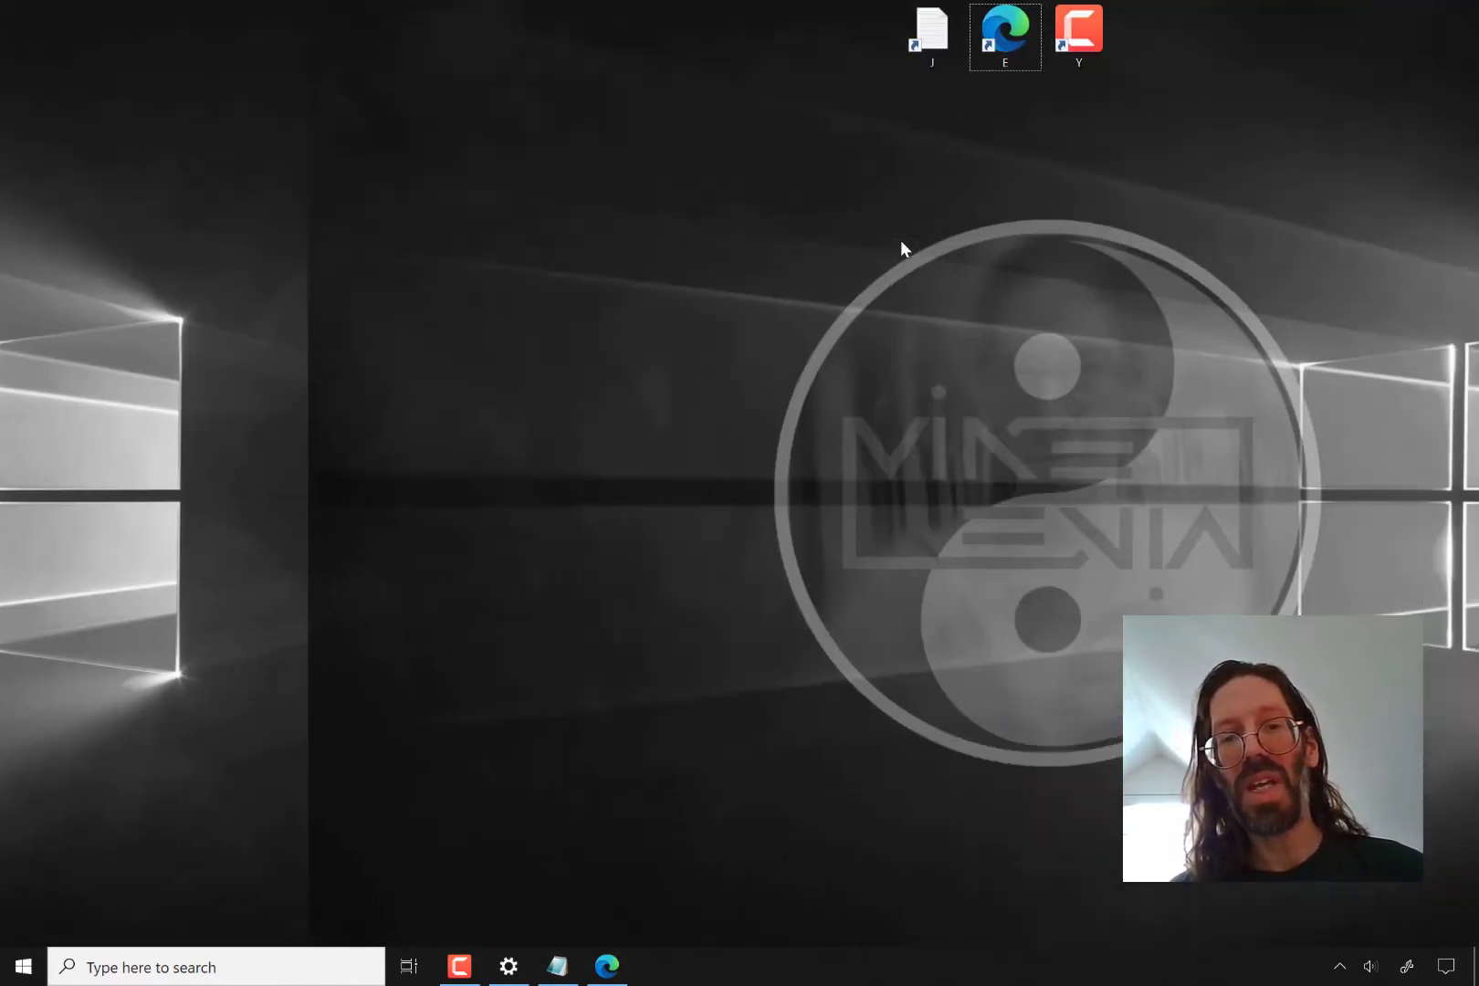
key(ctrl+super+Right)
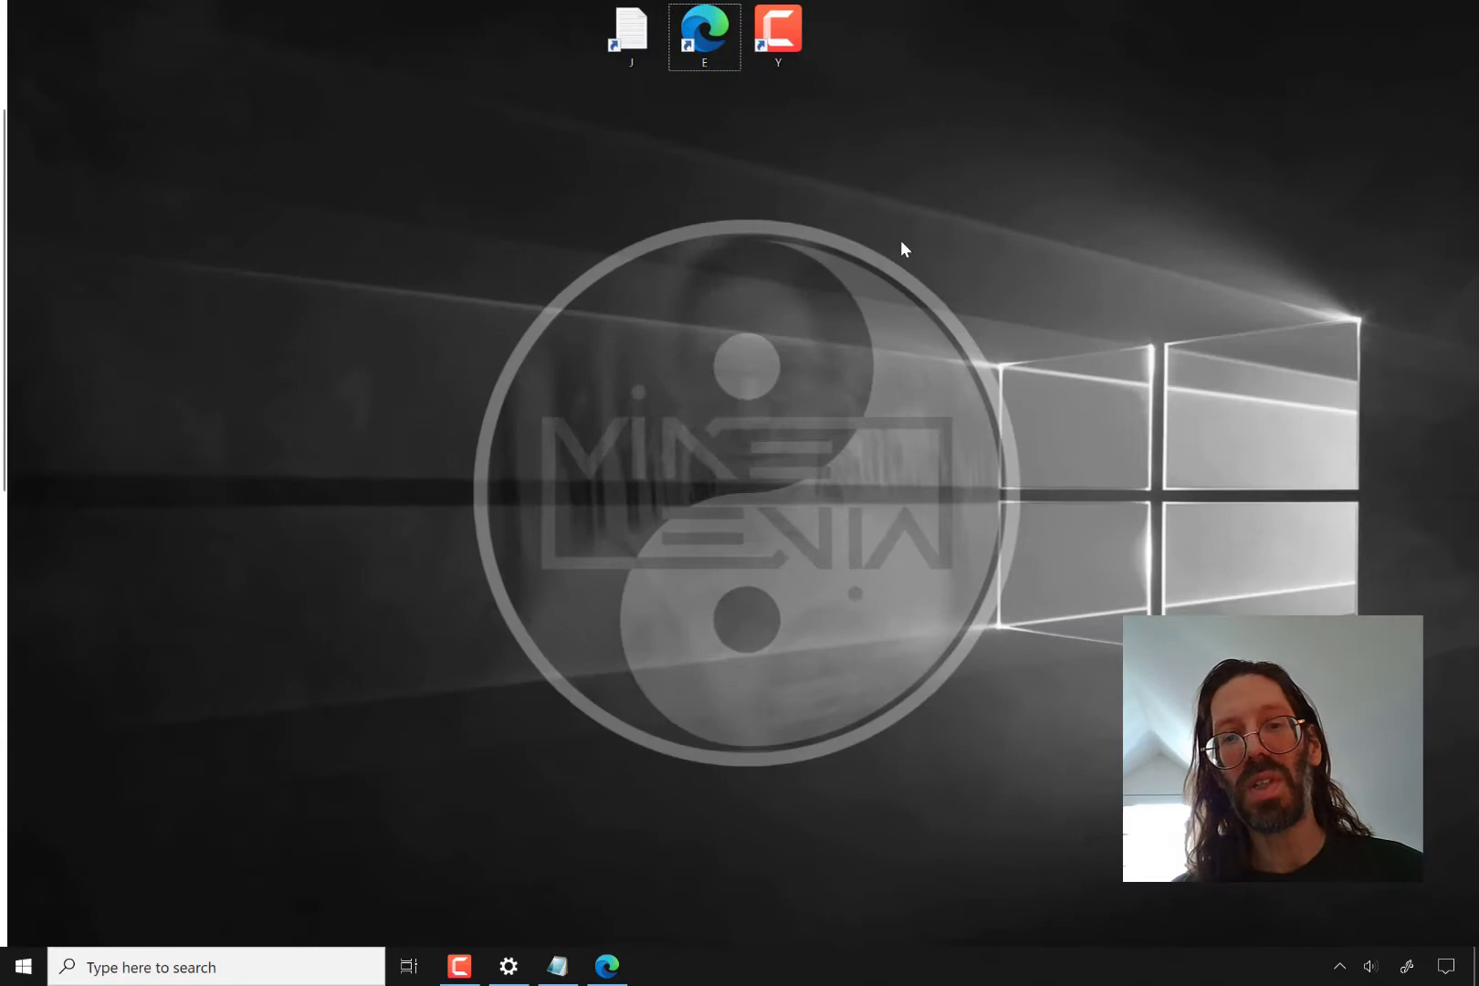
key(ctrl+super+Left)
key(ctrl+super+Left)
key(ctrl+super+Left)
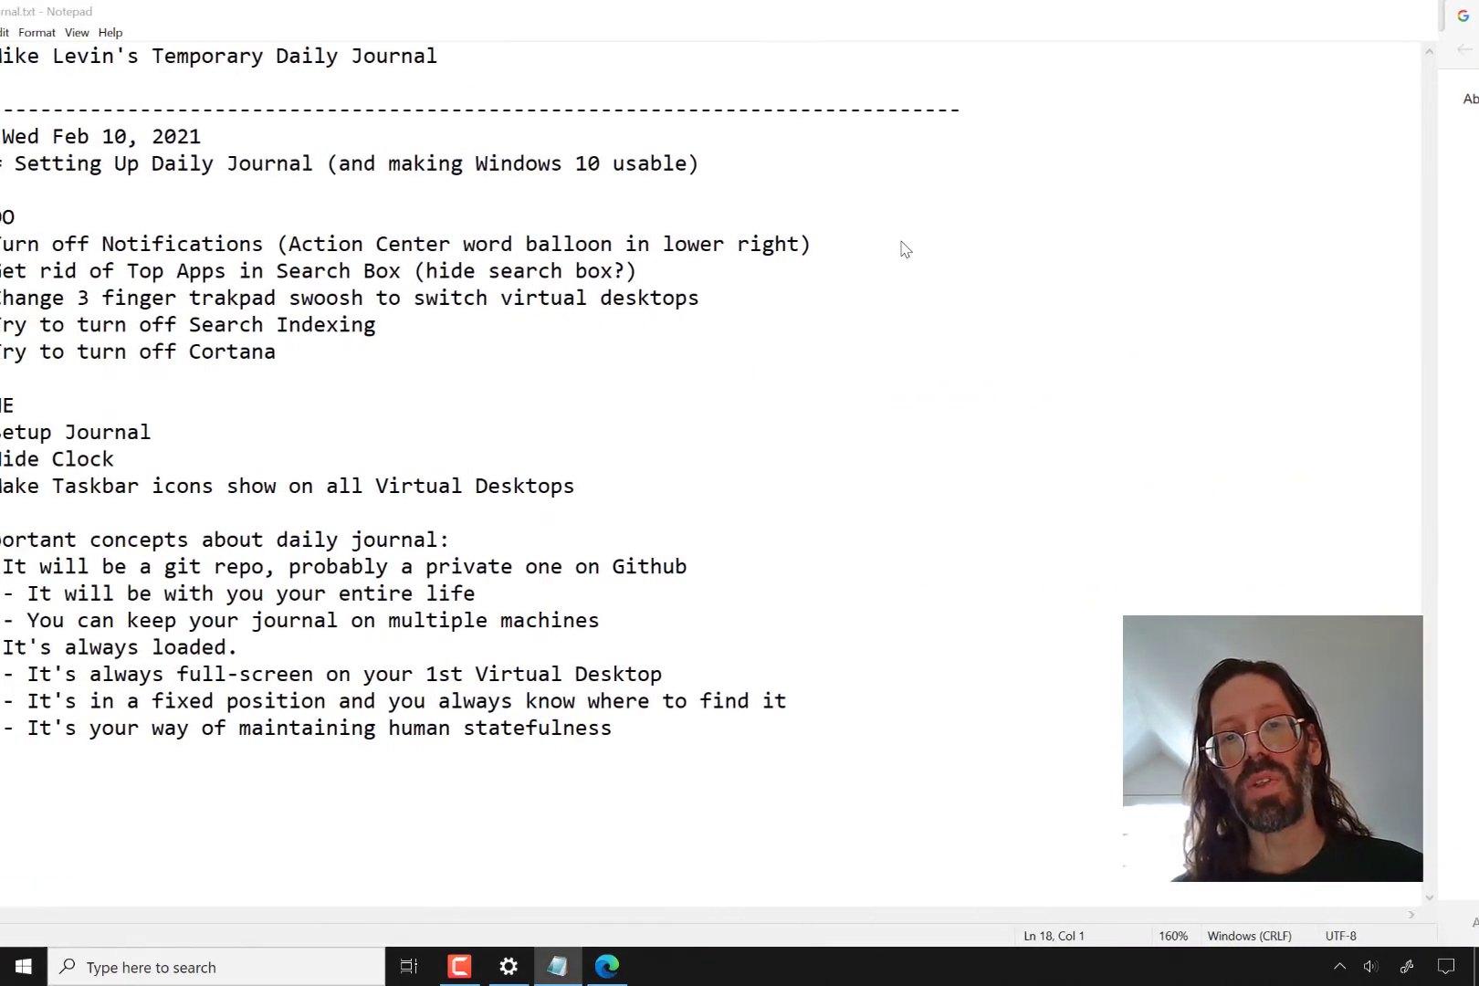
key(ctrl+super+Right)
key(ctrl+super+Left)
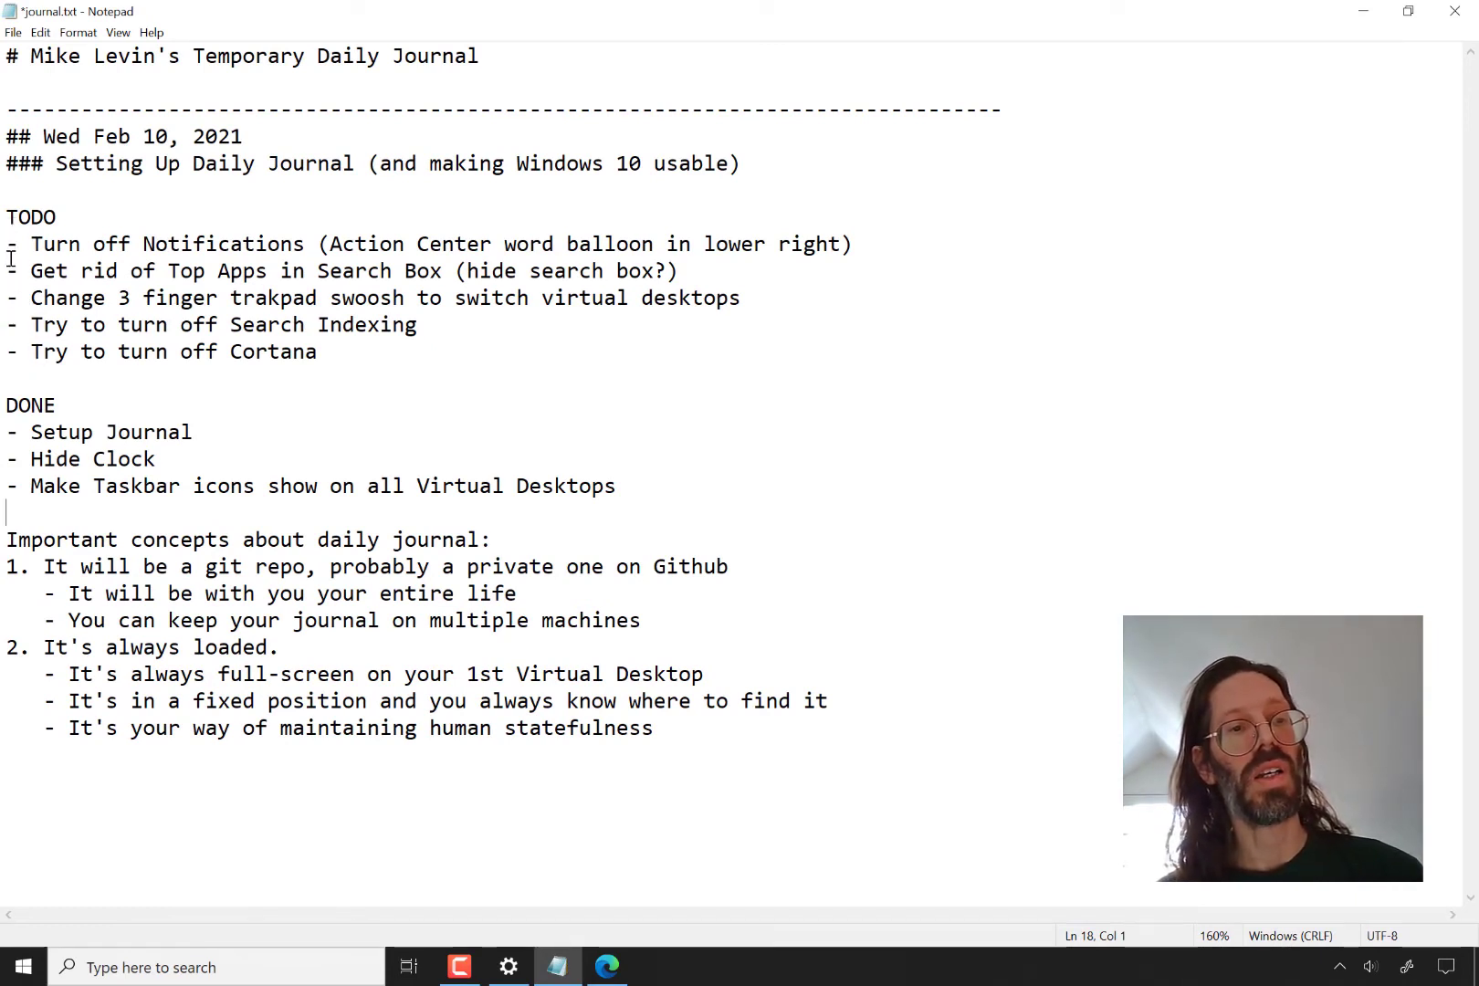
Move the search-box and trackpad-swipe items to the end of DONE, save, then open Windows search.
click(11, 258)
key(shift+Down)
key(shift+Down)
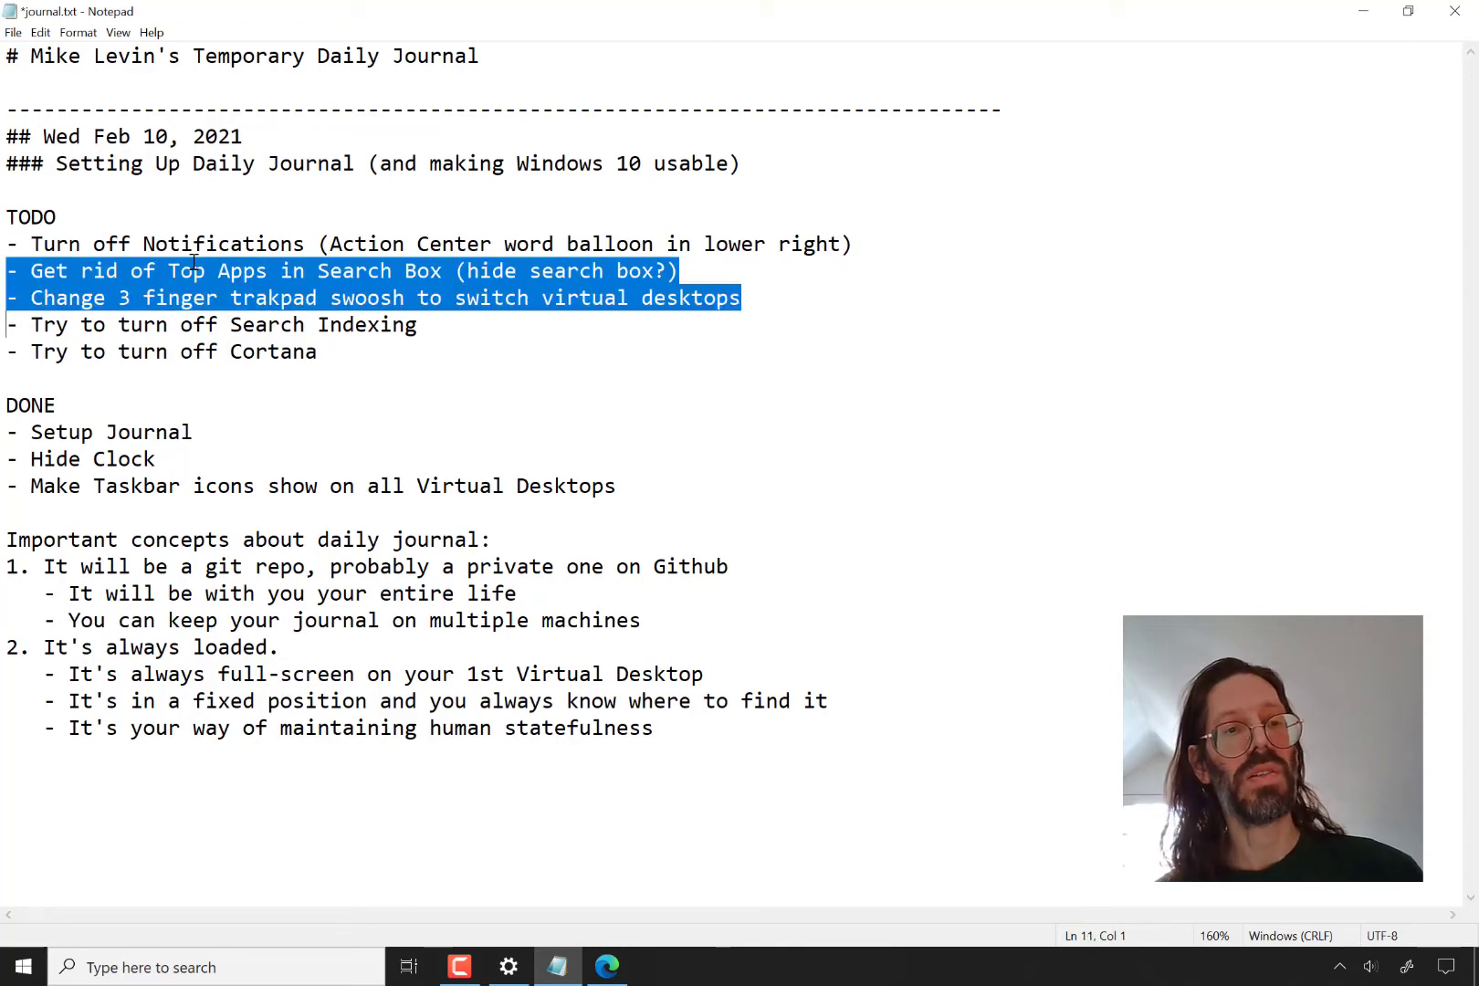
key(ctrl+x)
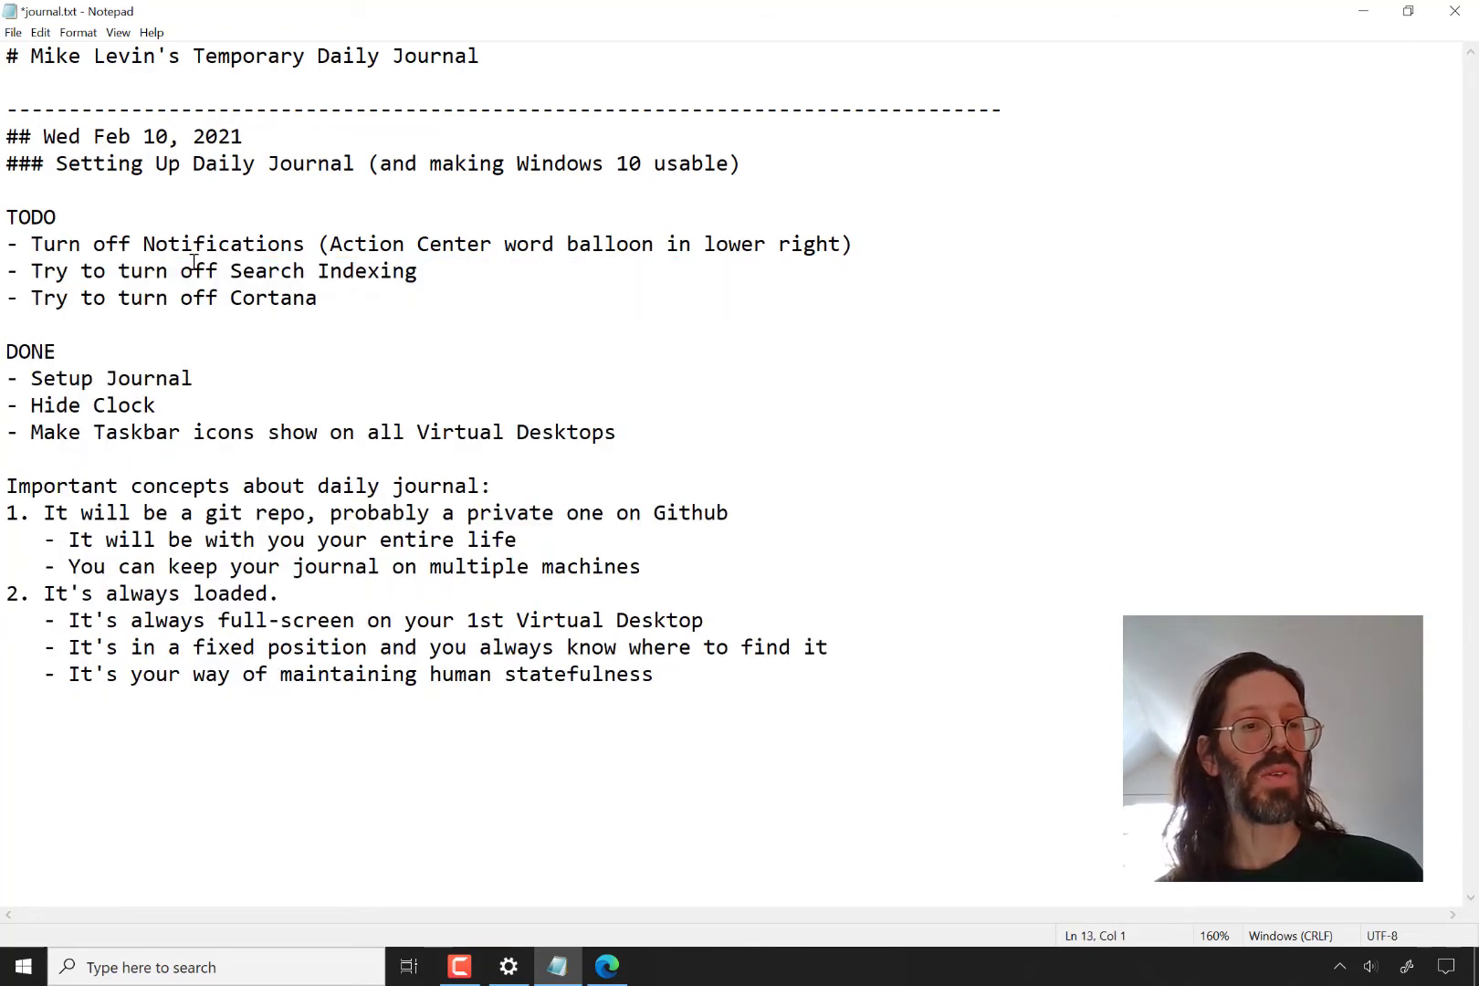
key(ctrl+v)
key(ctrl+z)
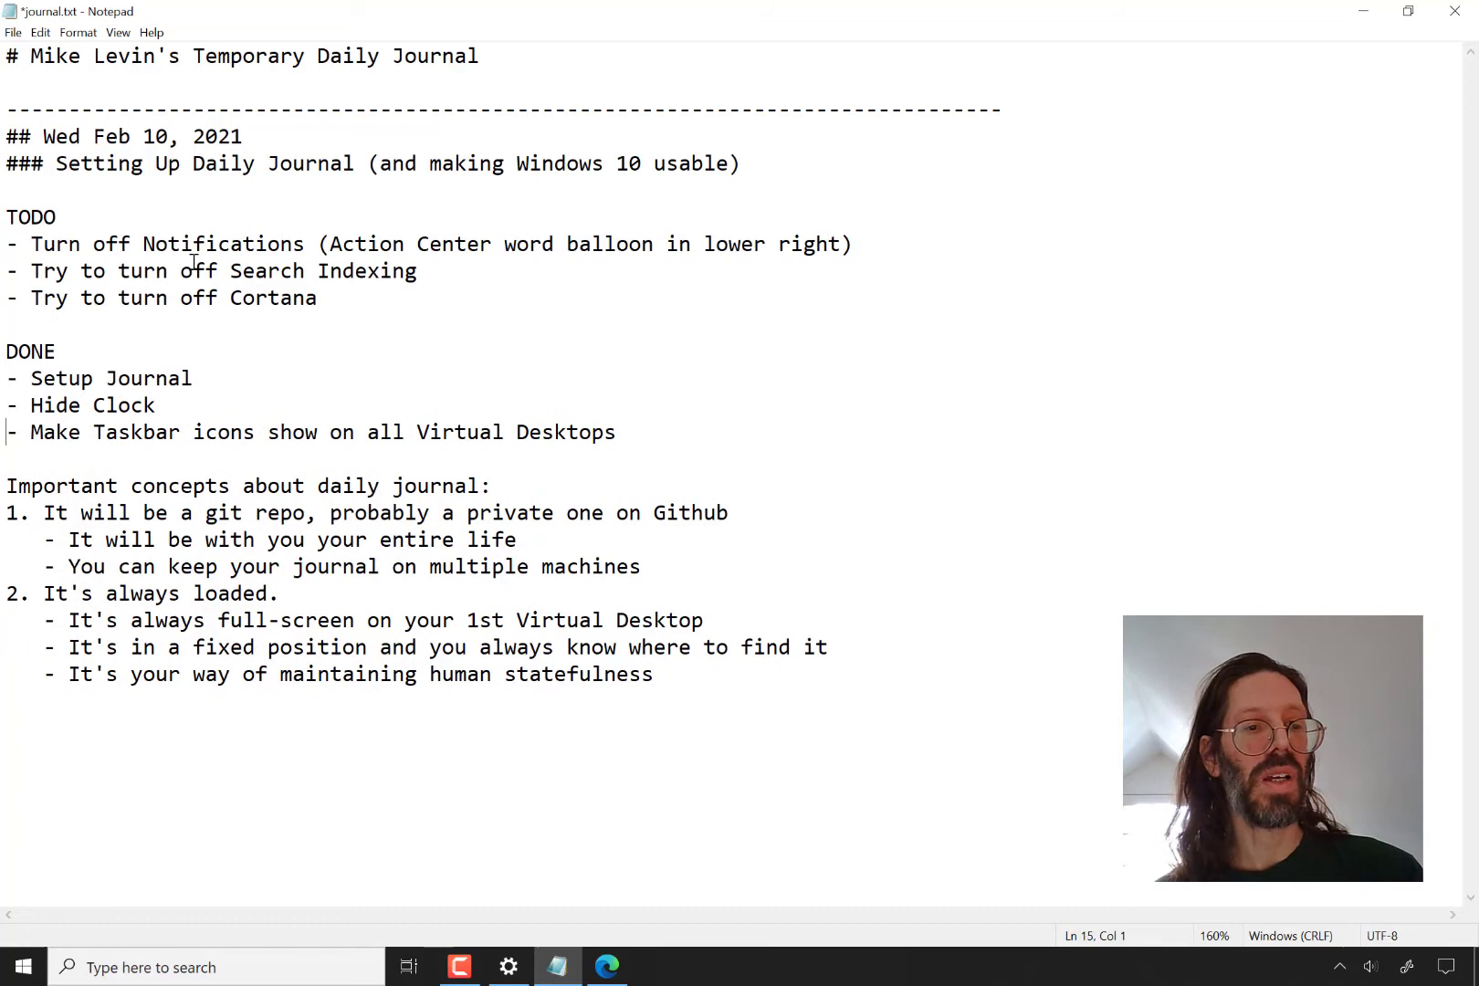
key(Down)
key(ctrl+v)
key(ctrl+s)
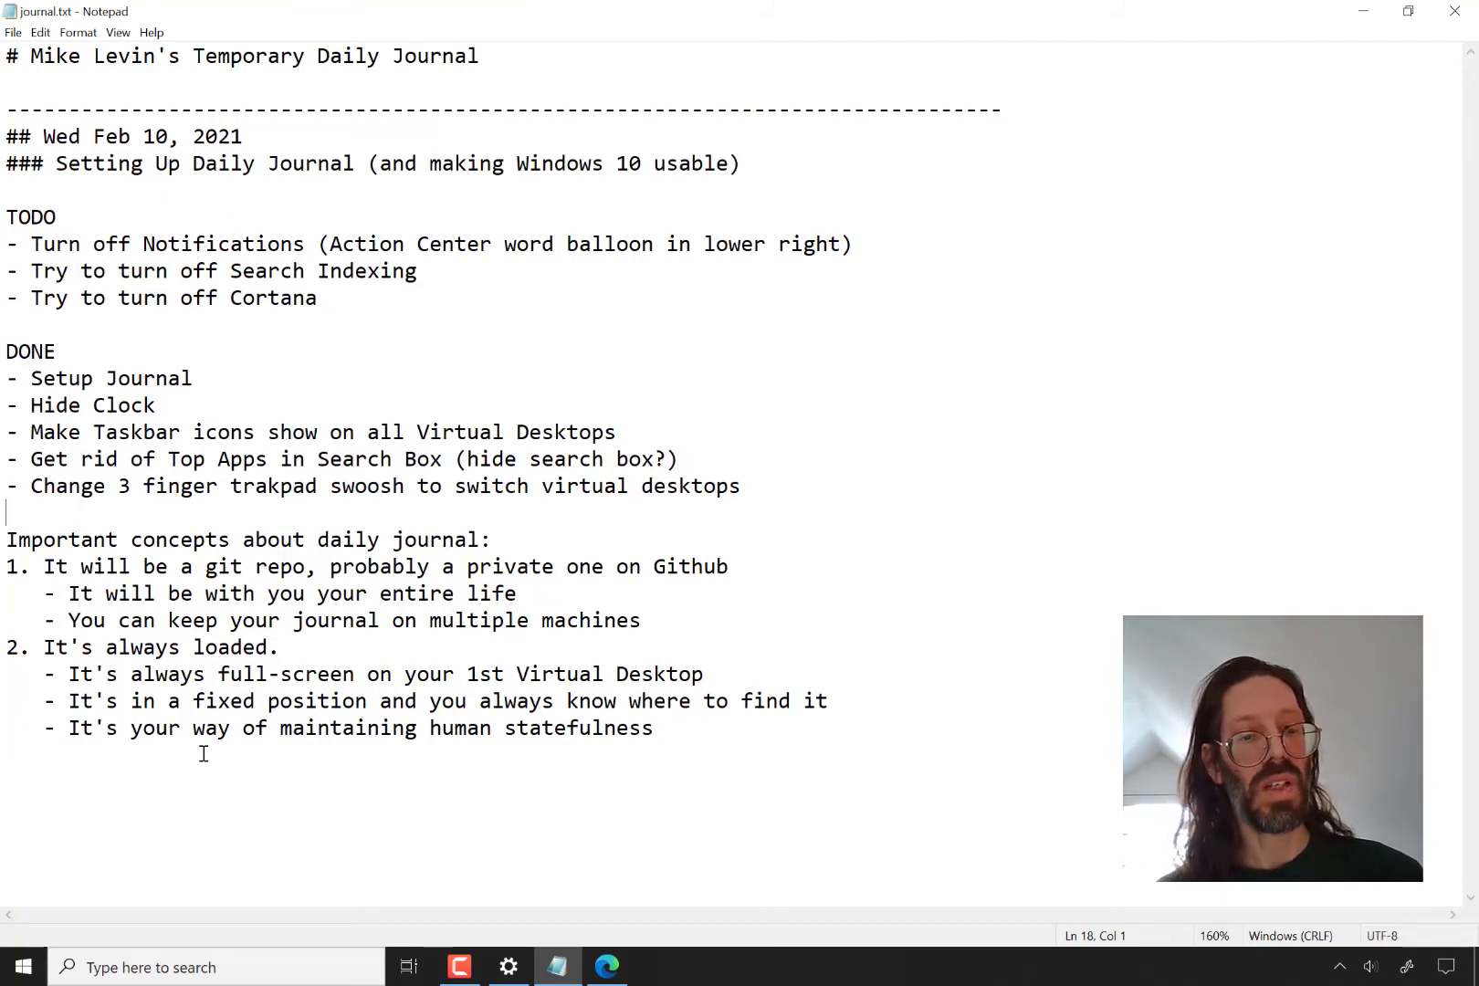
click(183, 968)
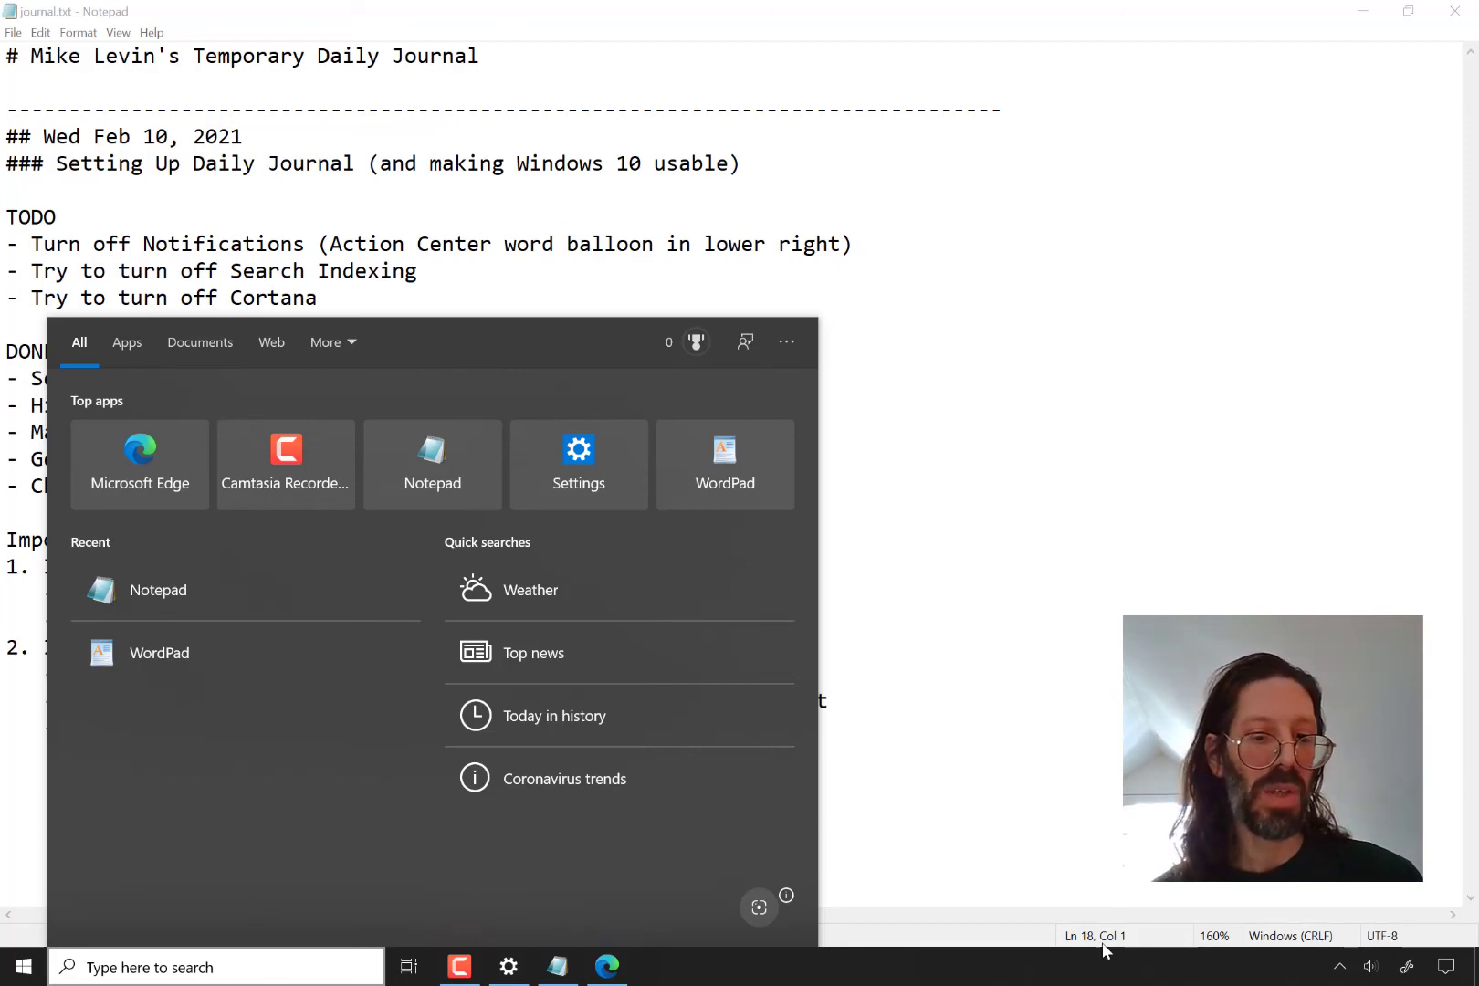
Dismiss the search panel and set the taskbar's Search option to Hidden.
click(923, 981)
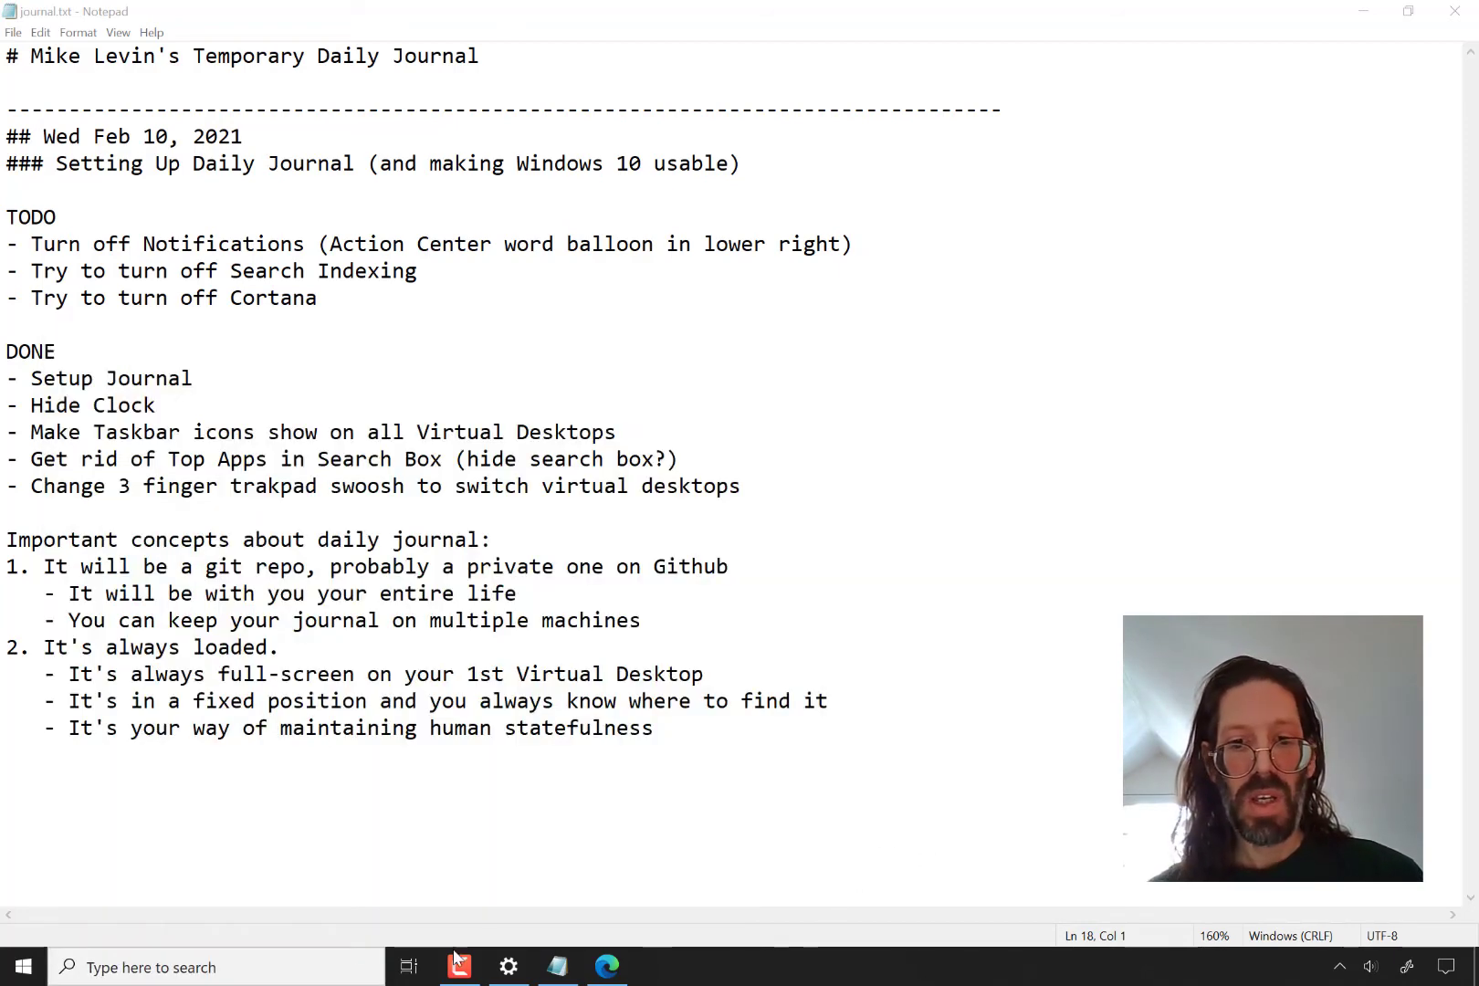
right_click(107, 972)
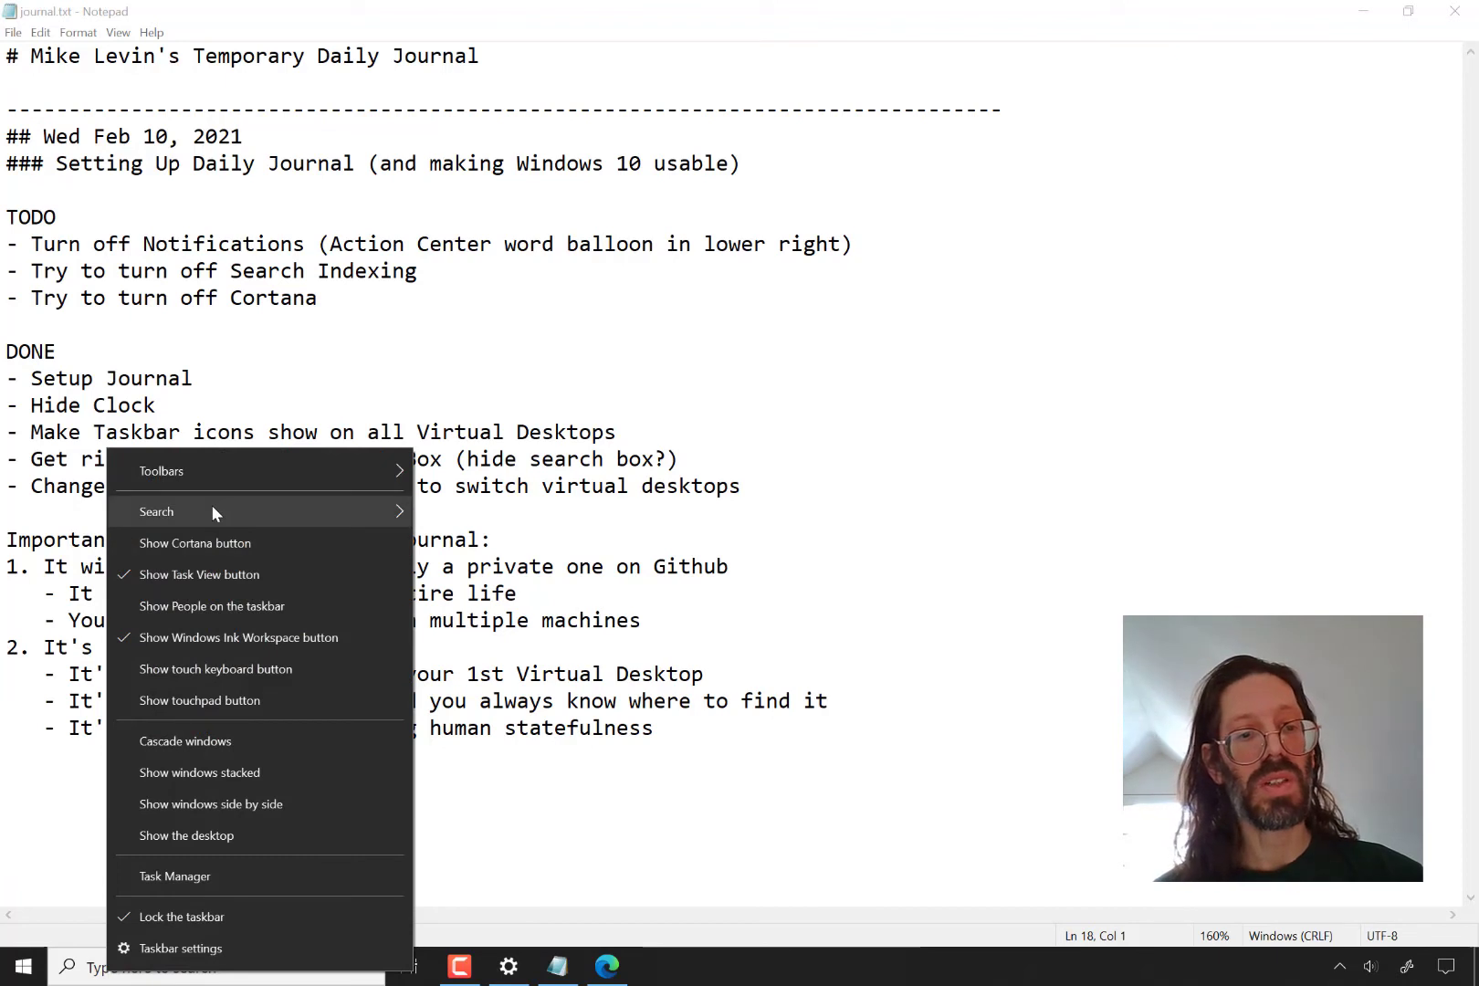
mouse_move(212, 505)
click(450, 521)
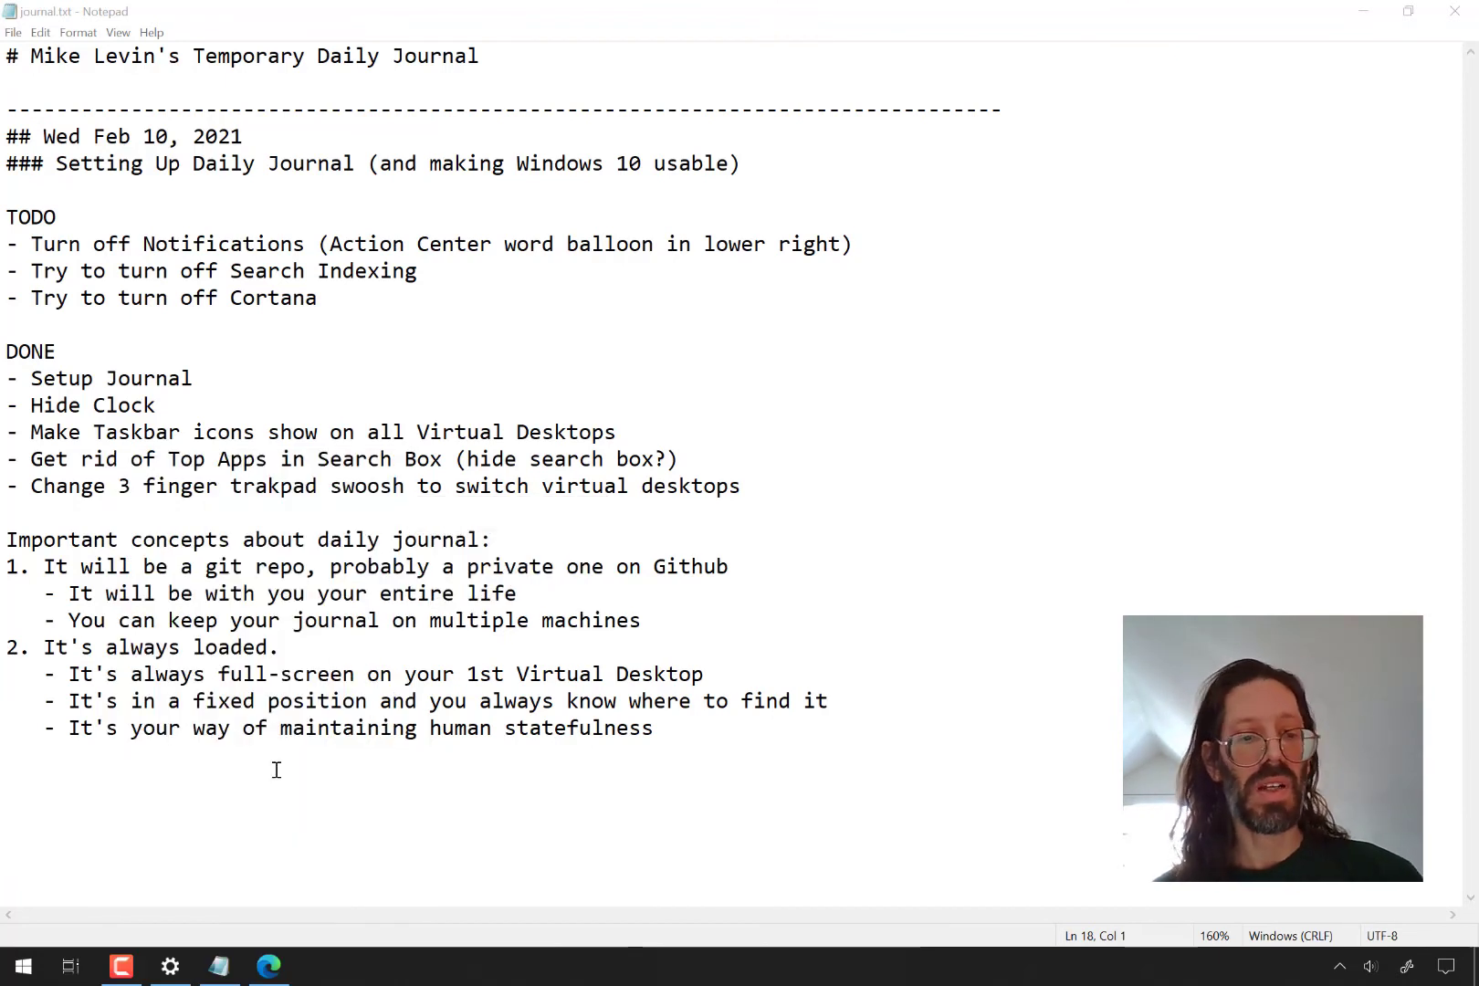
click(24, 968)
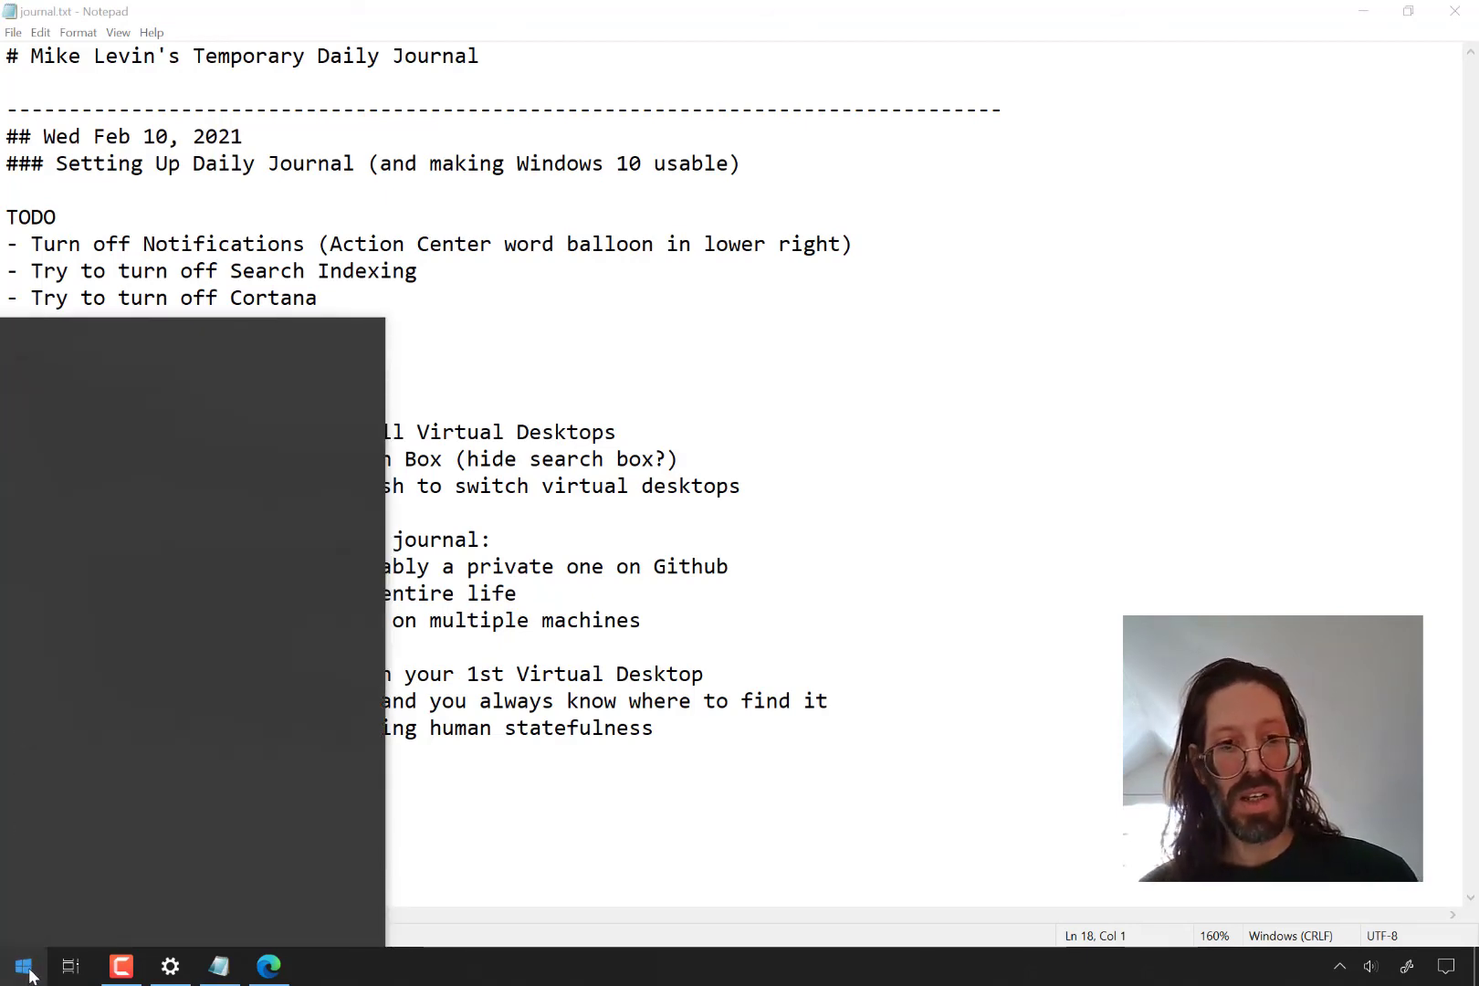
text(n)
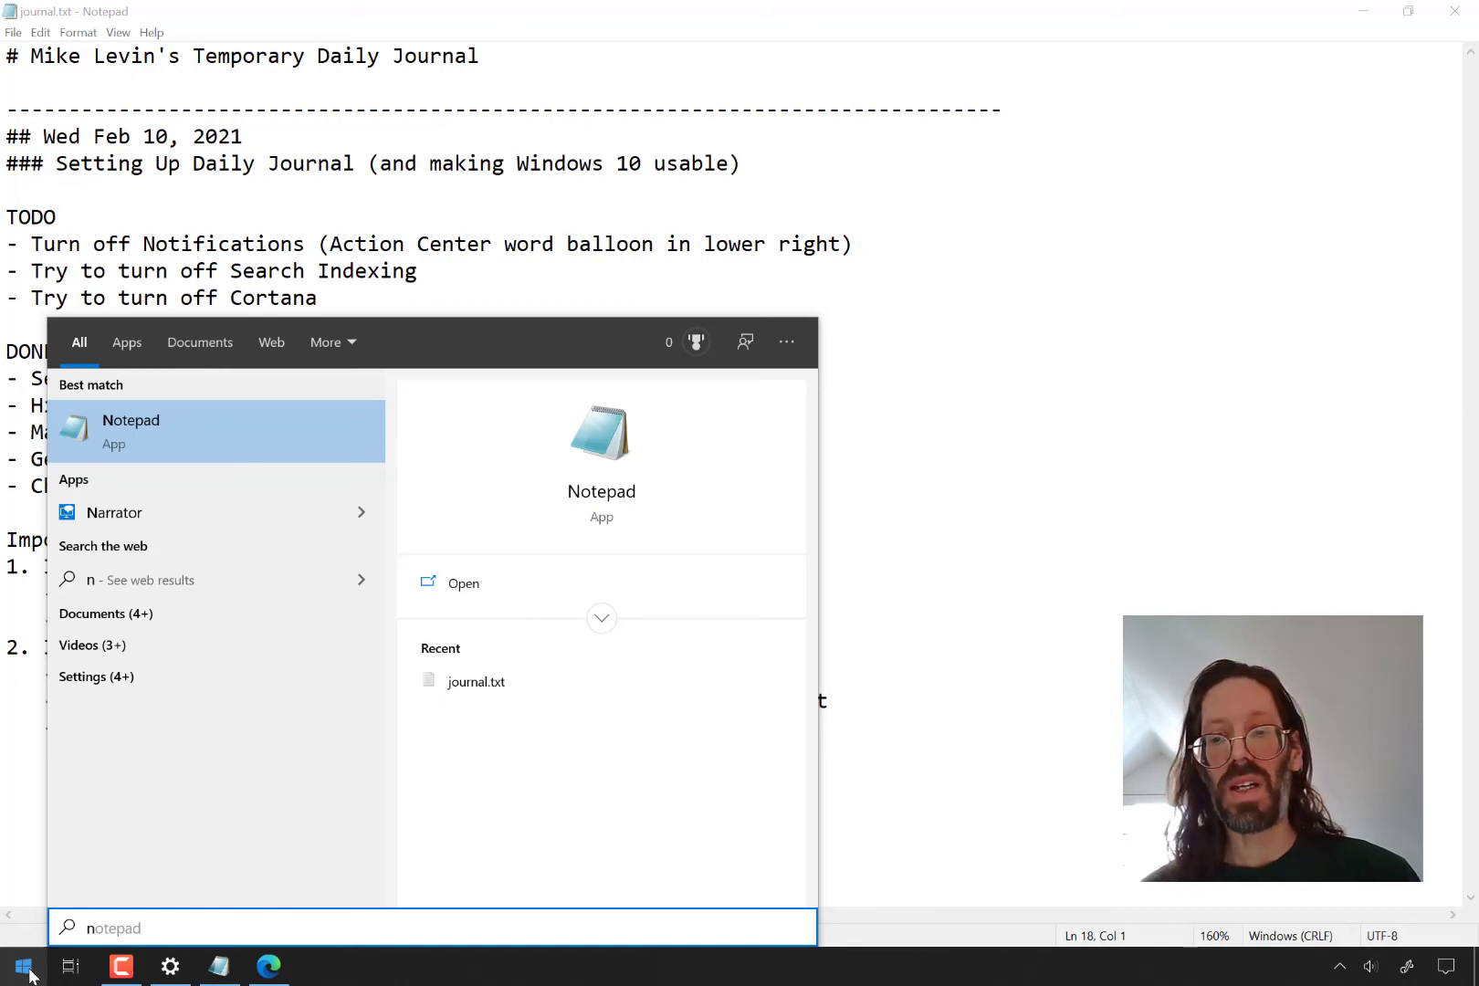
key(BackSpace)
text(word)
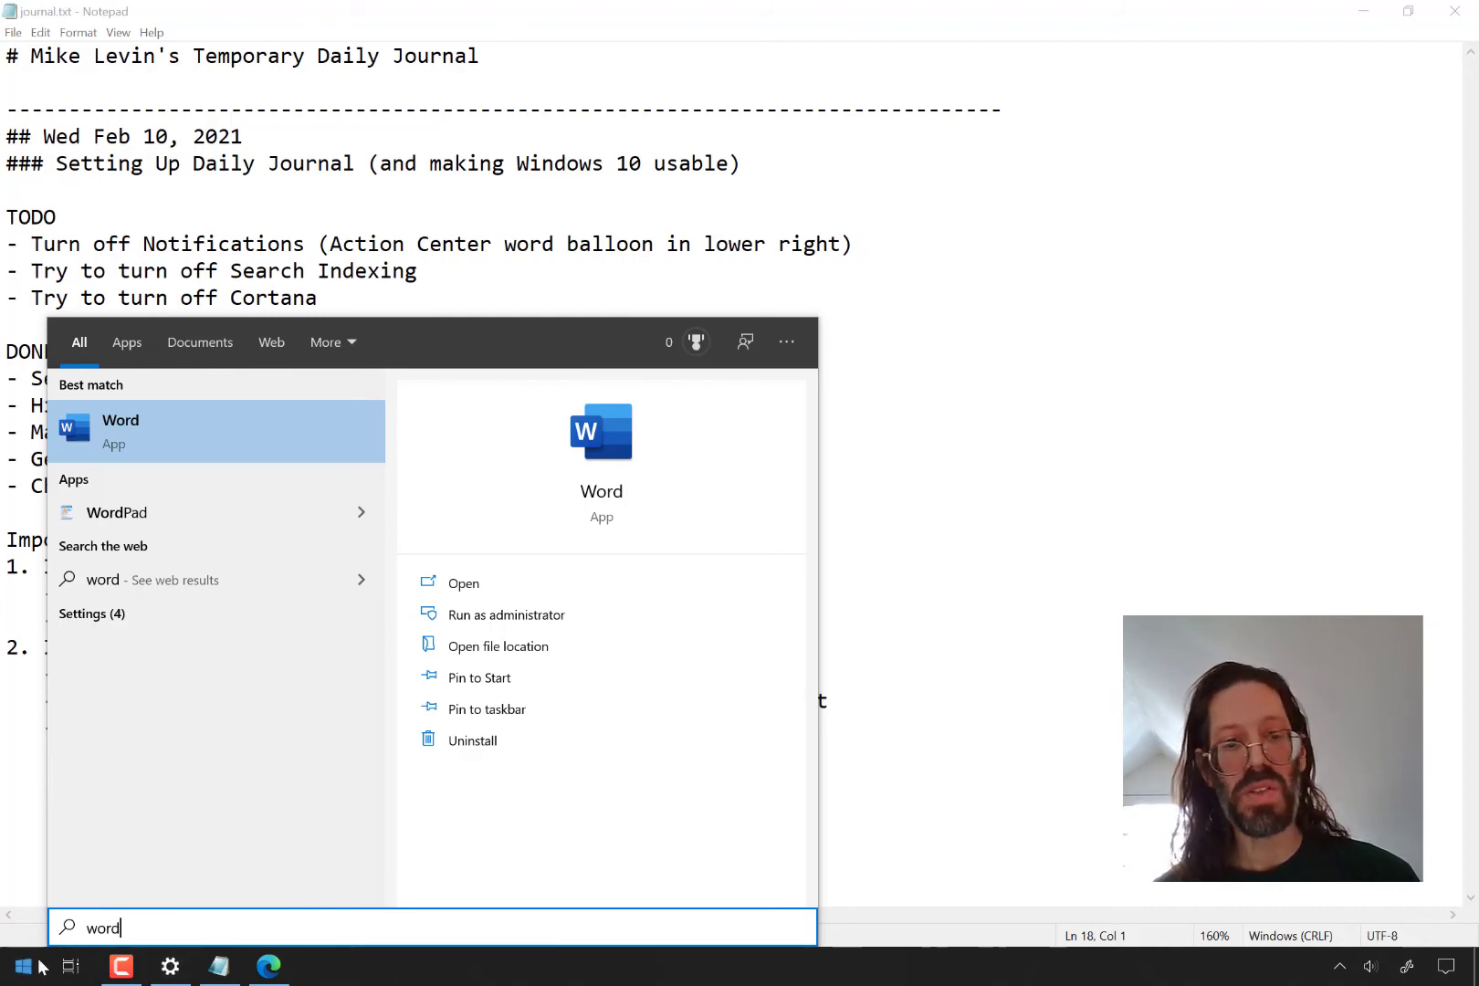
click(793, 347)
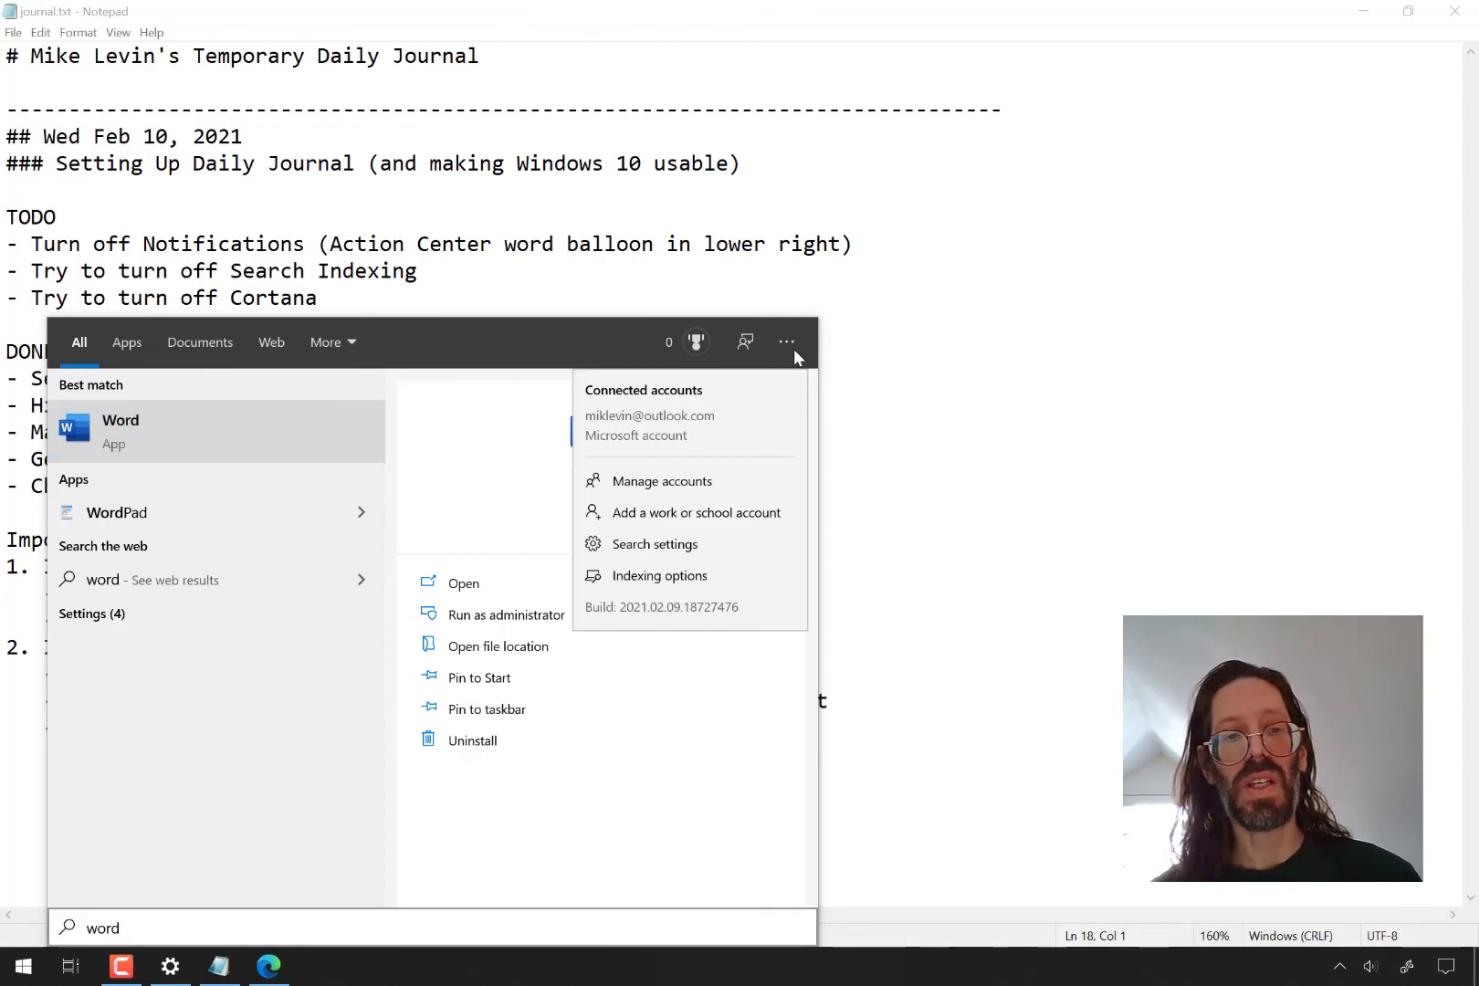
click(793, 349)
click(784, 328)
click(931, 314)
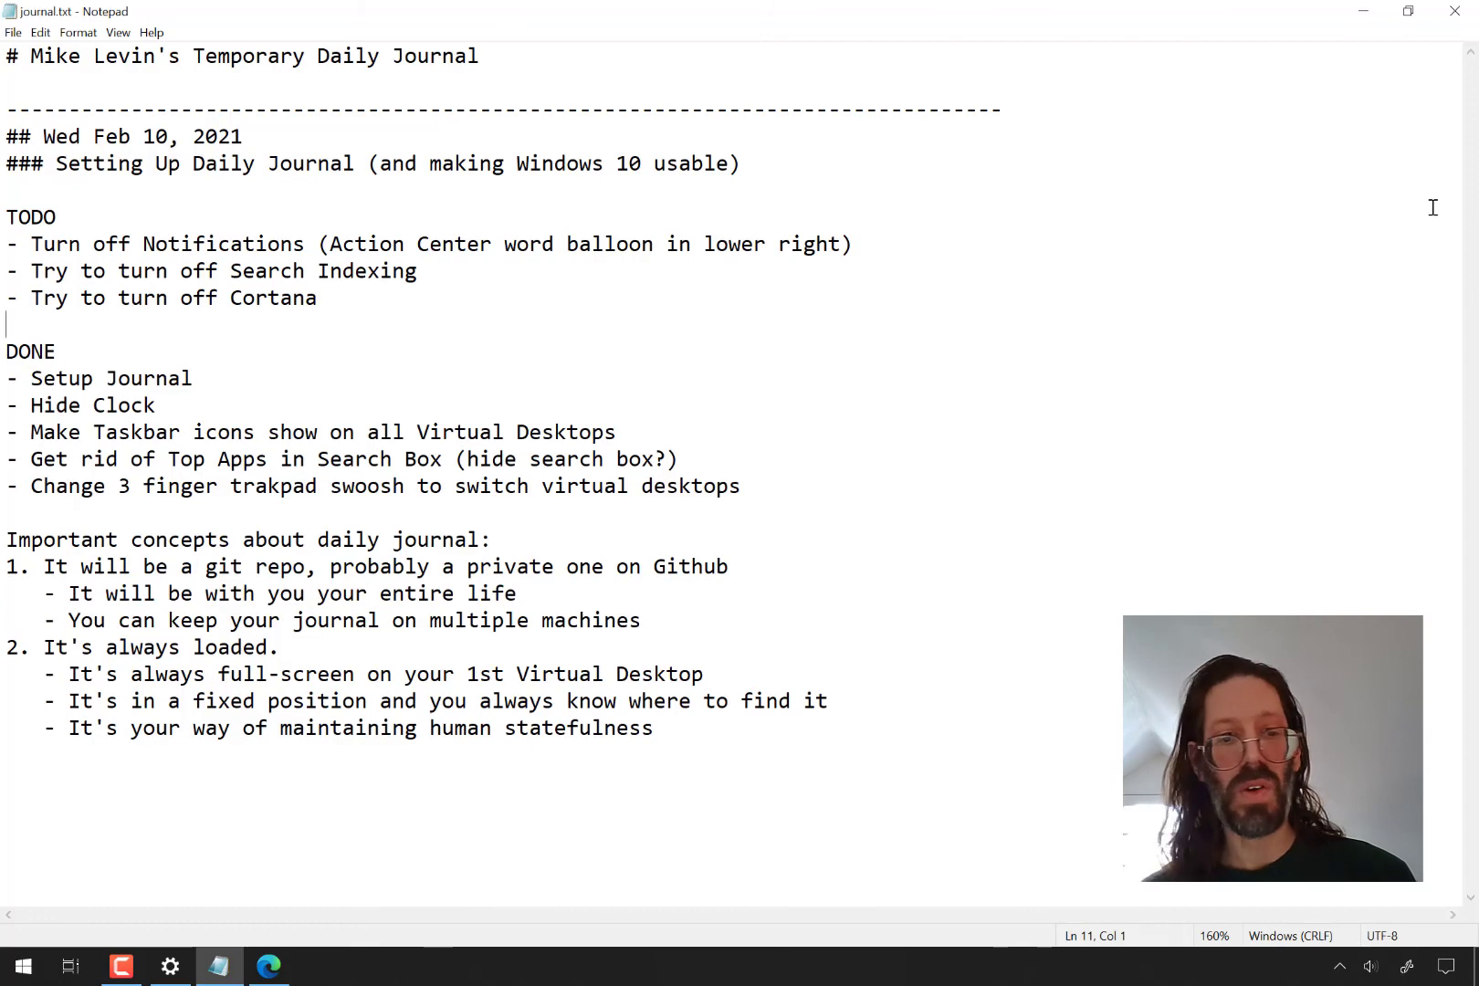
Close the Touchpad Settings window on its desktop, then return to the Notepad journal desktop.
key(ctrl+super+Right)
key(ctrl+super+Right)
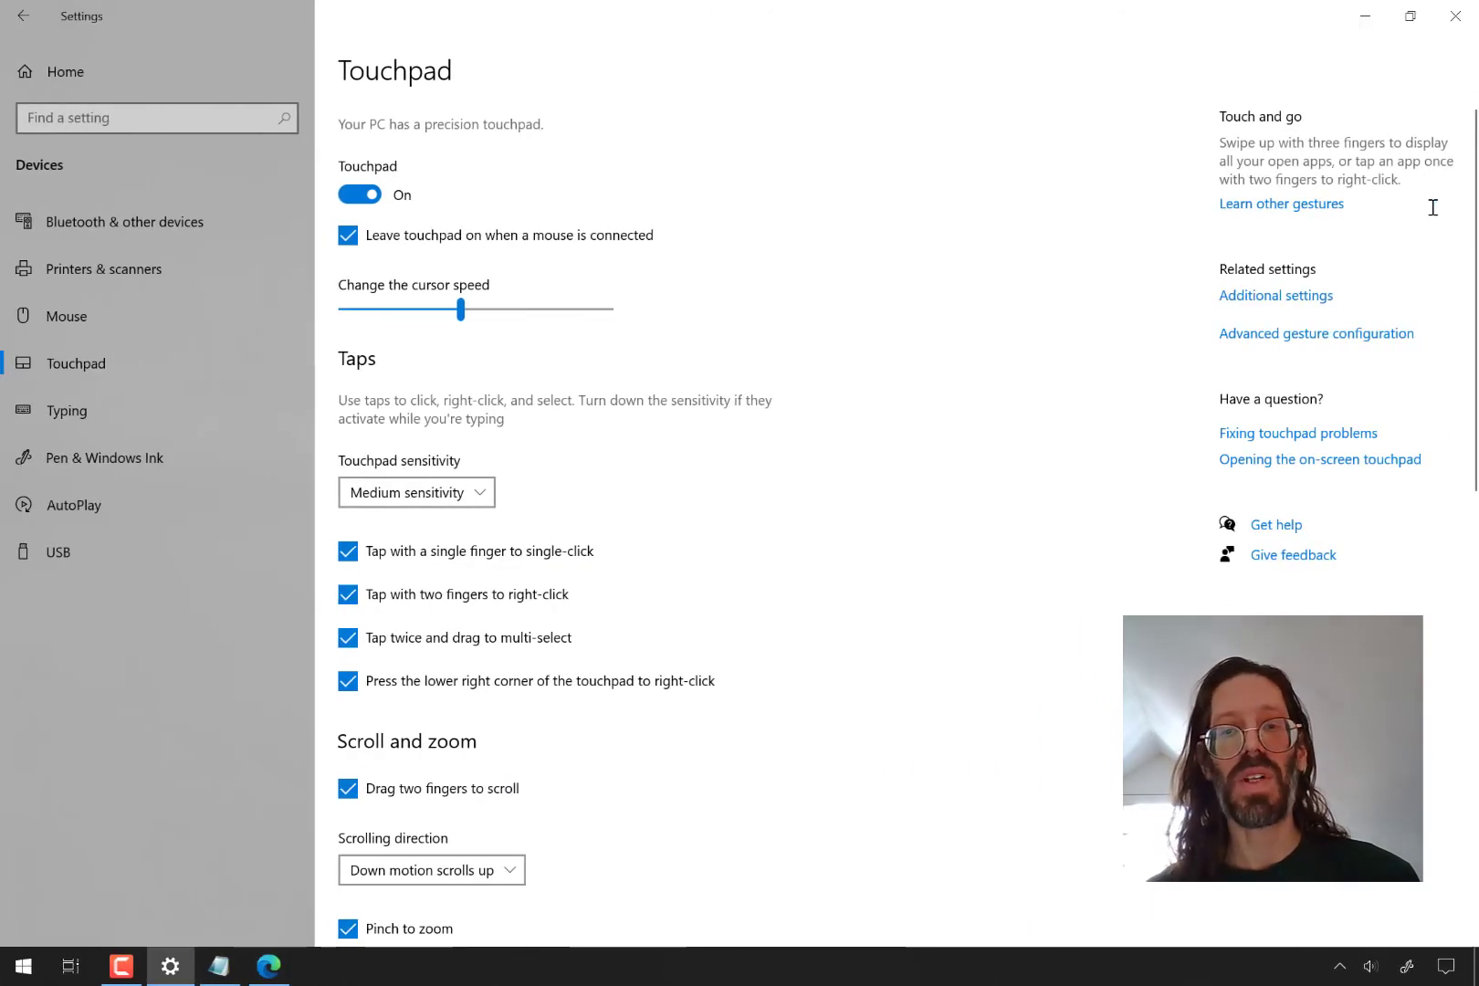
click(1456, 16)
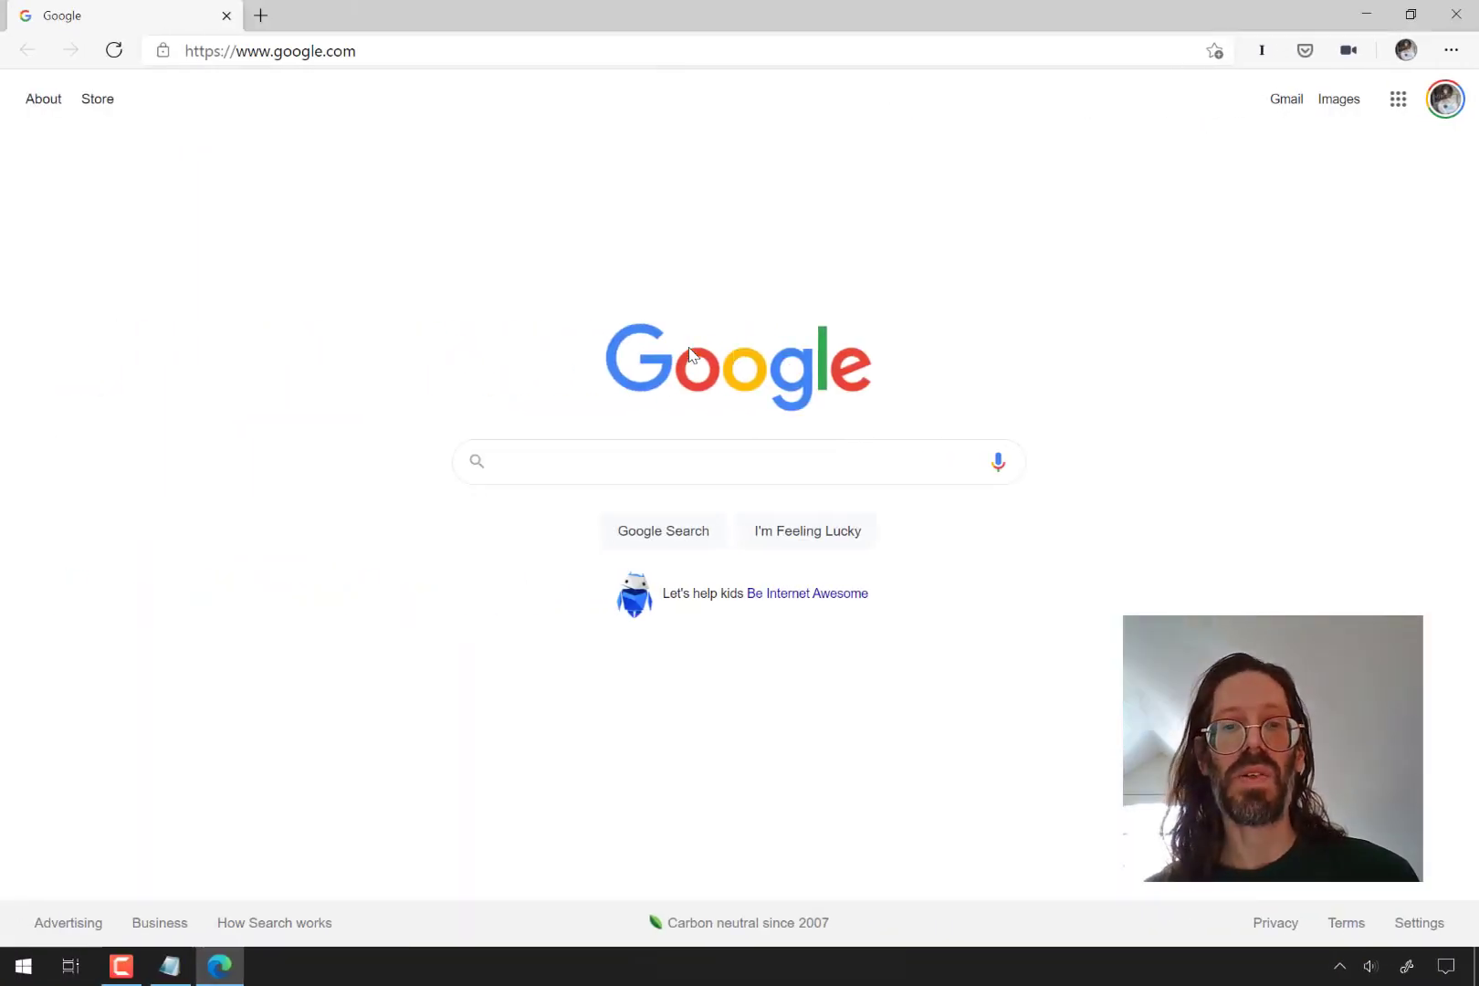
key(ctrl+super+Left)
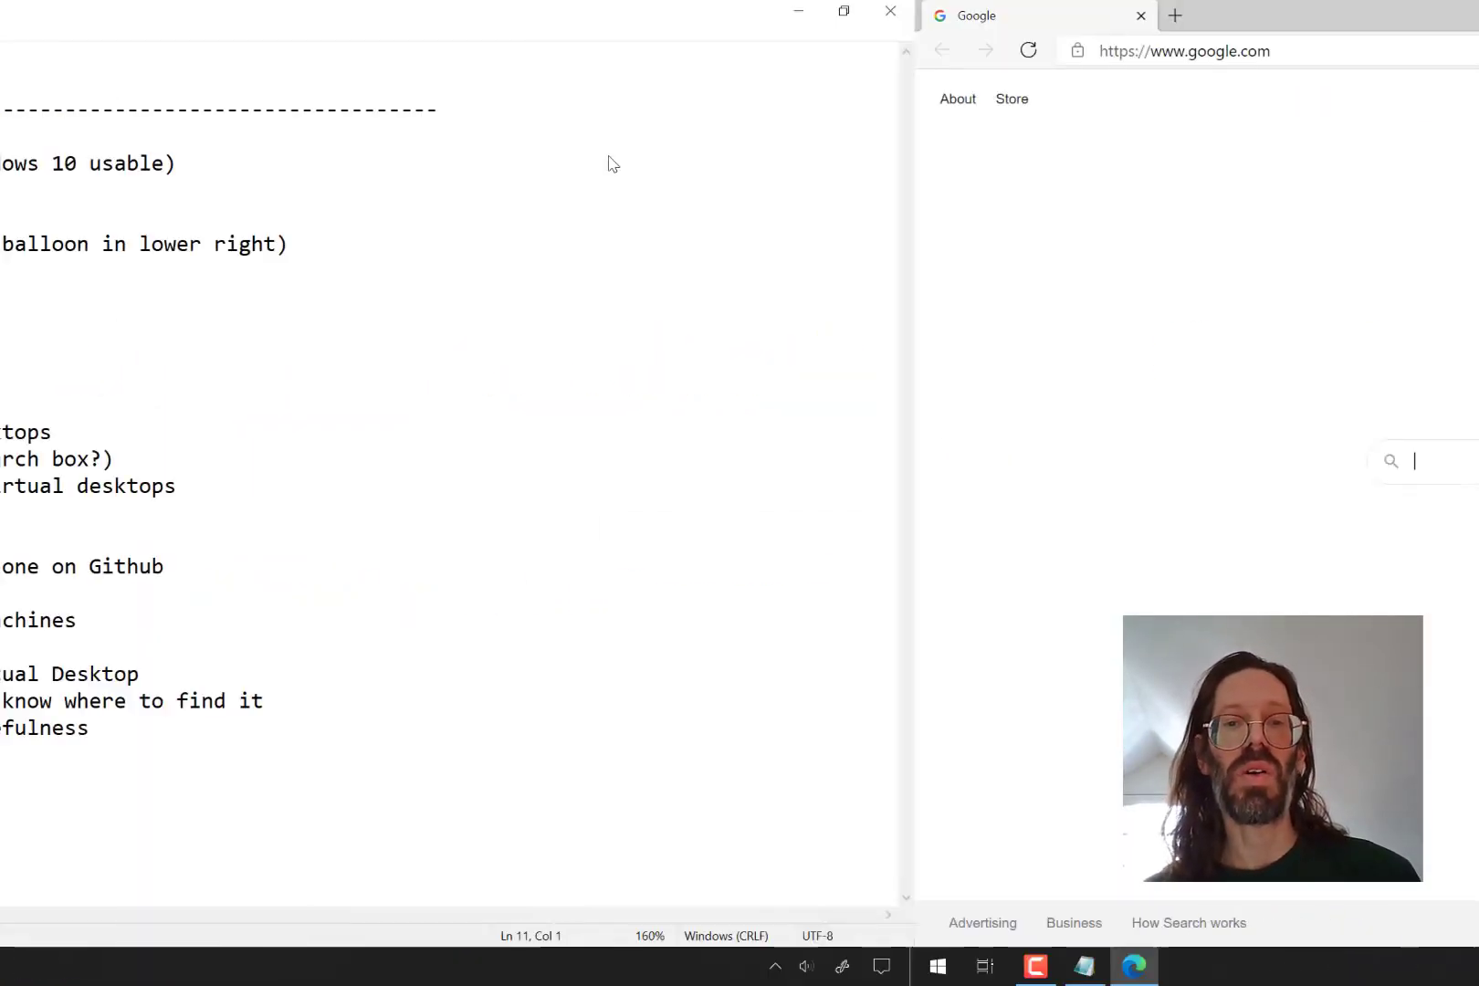